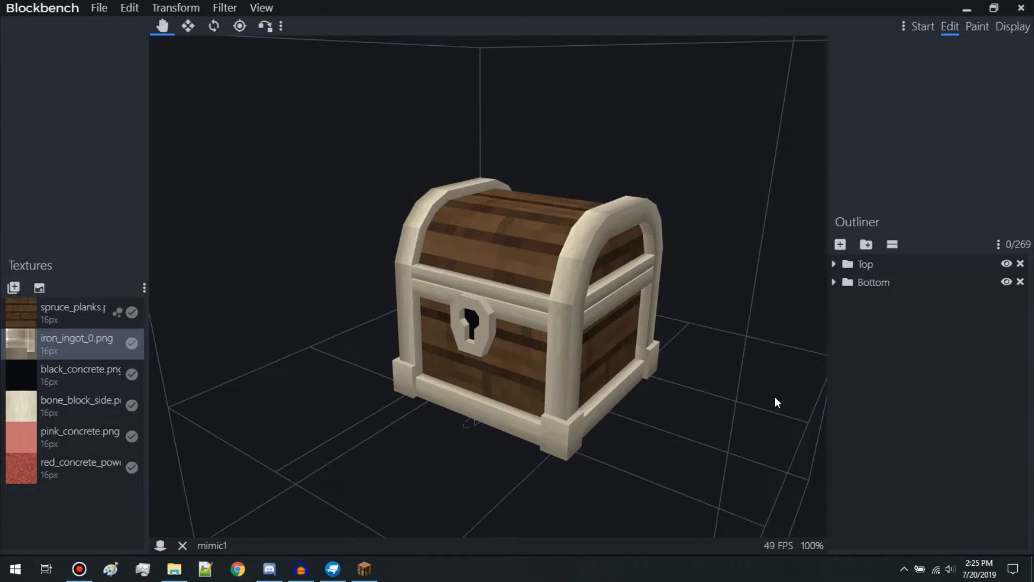
- Toggle the visibility of the Top and Bottom groups to inspect the two halves of the chest
click(1006, 264)
click(1006, 264)
click(1006, 281)
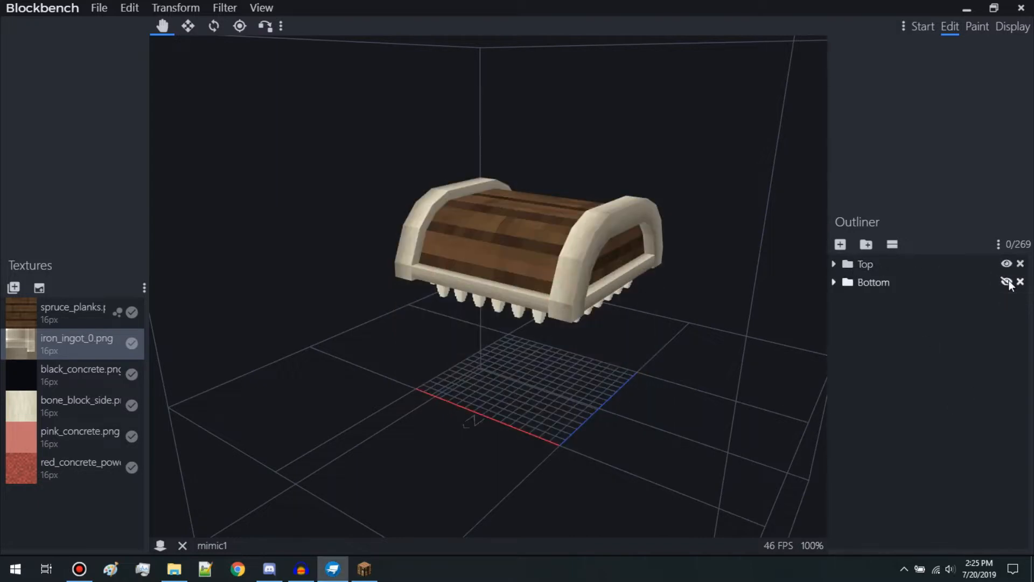
click(1006, 281)
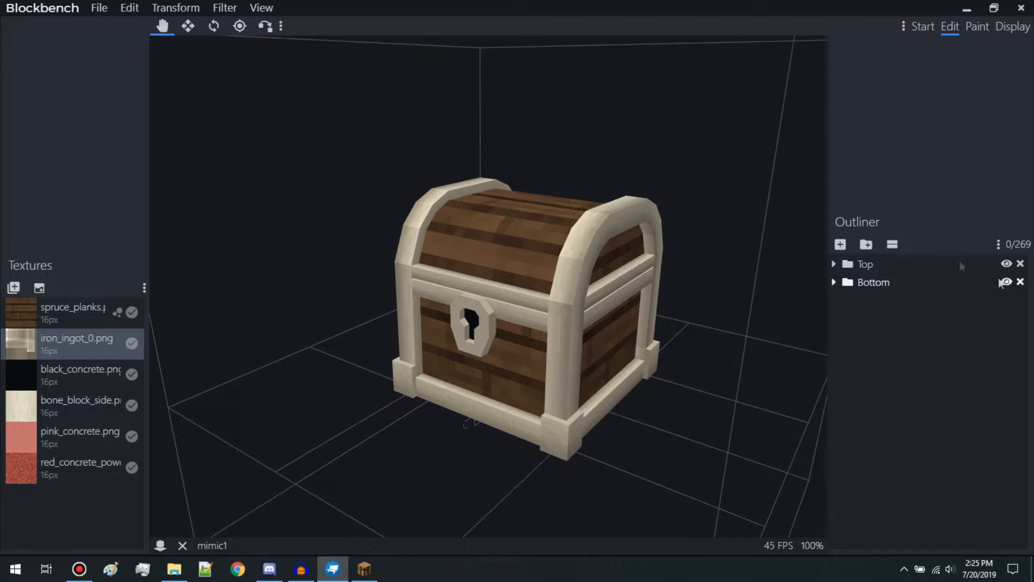
- Move the pivot point of the Top group to the chest's back hinge edge at 8, 12, 17
click(238, 27)
right_drag(721, 167, 722, 195)
click(855, 263)
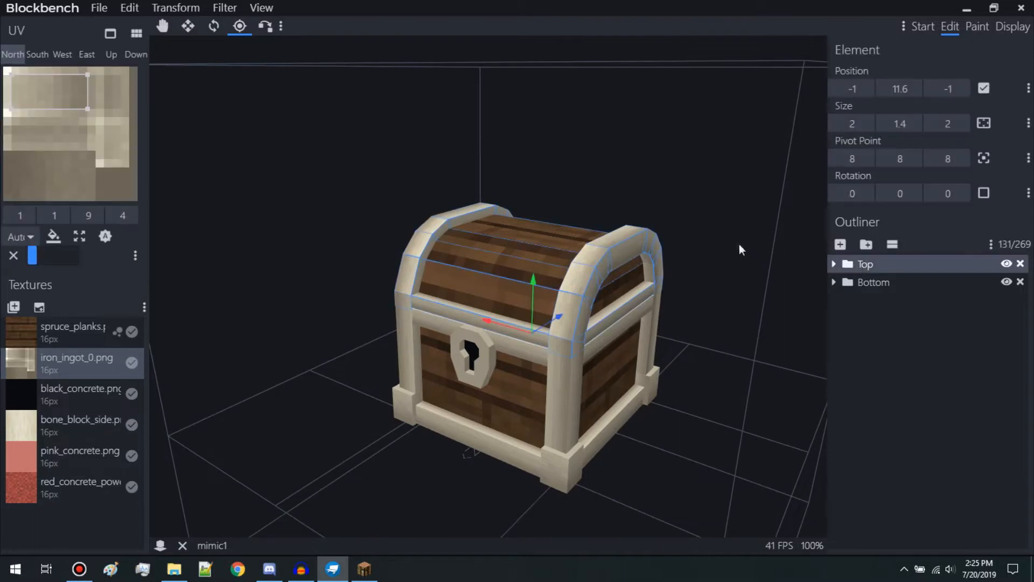
drag(744, 247, 171, 306)
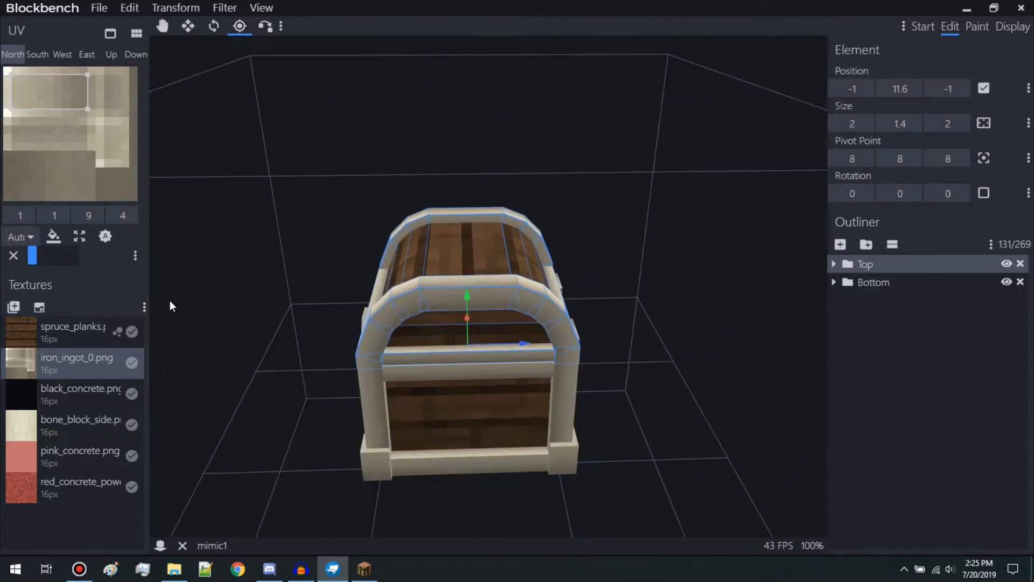
drag(511, 344, 627, 347)
drag(748, 402, 492, 312)
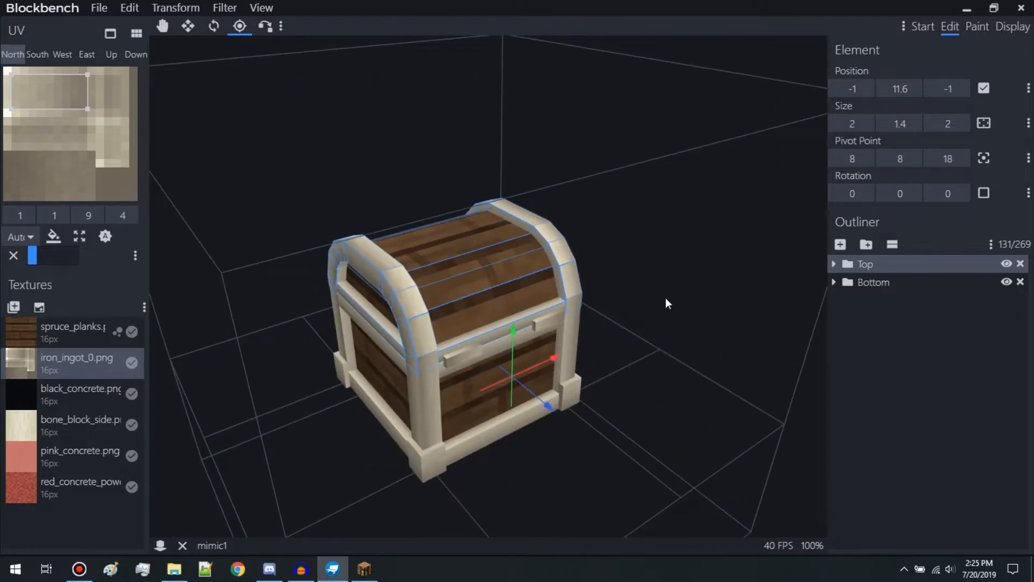
mouse_move(693, 358)
mouse_down()
mouse_move(709, 323)
mouse_move(525, 314)
mouse_move(529, 260)
mouse_up()
drag(623, 330, 706, 334)
drag(622, 292, 612, 293)
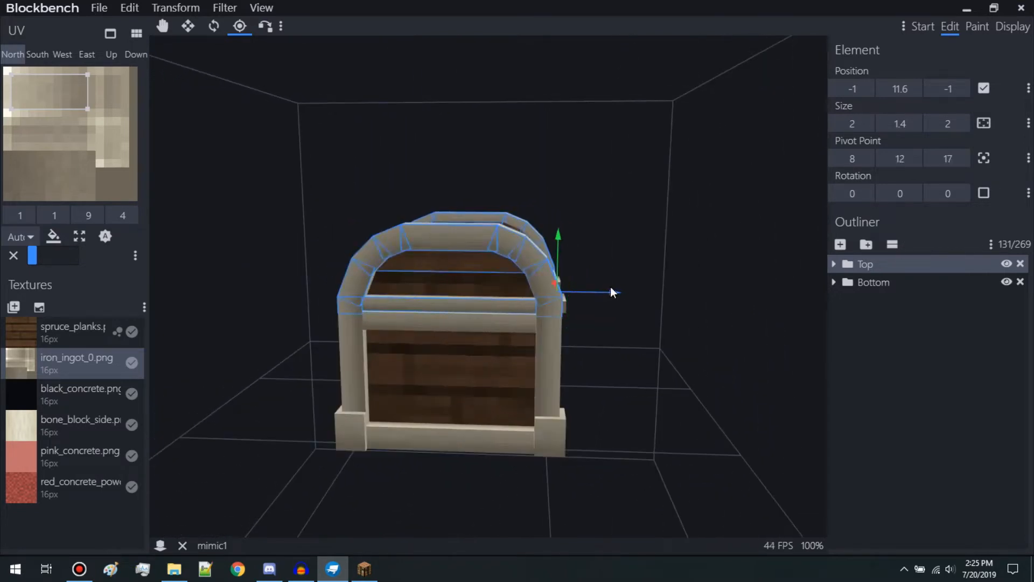
- Switch to the Rotate tool and deselect the Top group, leaving the lid closed
click(214, 26)
drag(544, 247, 641, 262)
drag(588, 240, 541, 240)
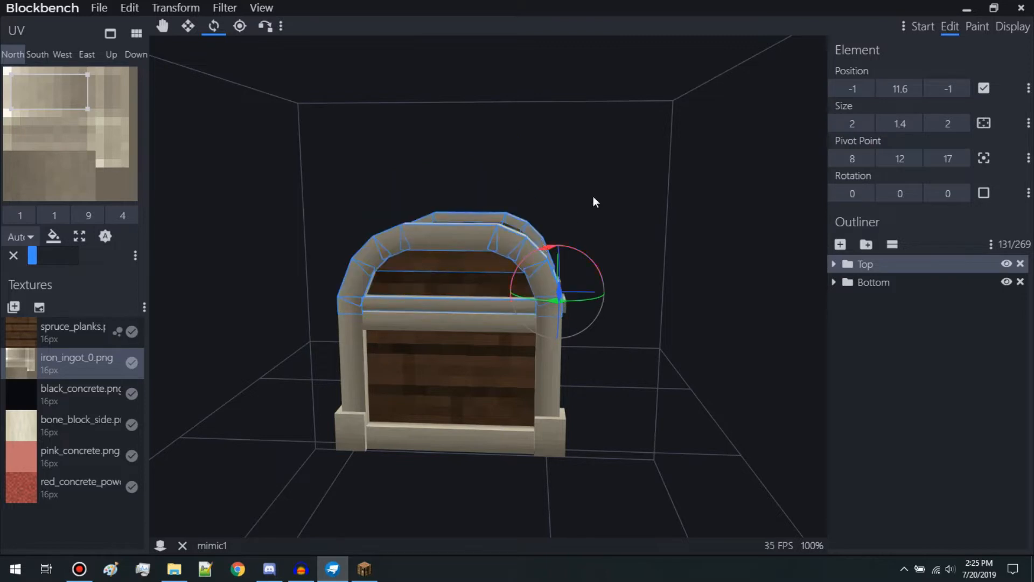
click(316, 303)
drag(316, 303, 415, 329)
right_drag(352, 330, 377, 303)
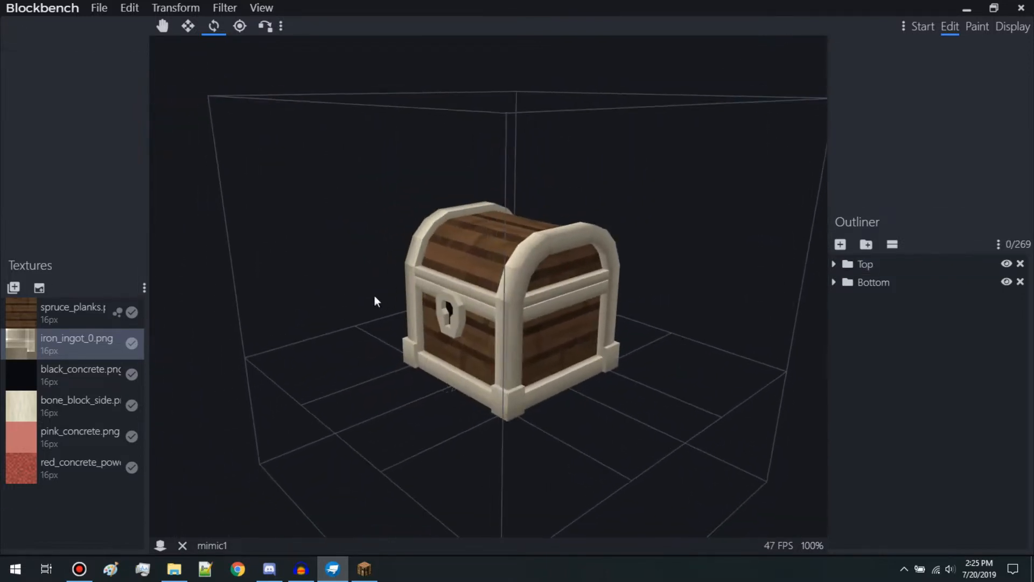
scroll(349, 299, up, 6)
drag(339, 299, 361, 299)
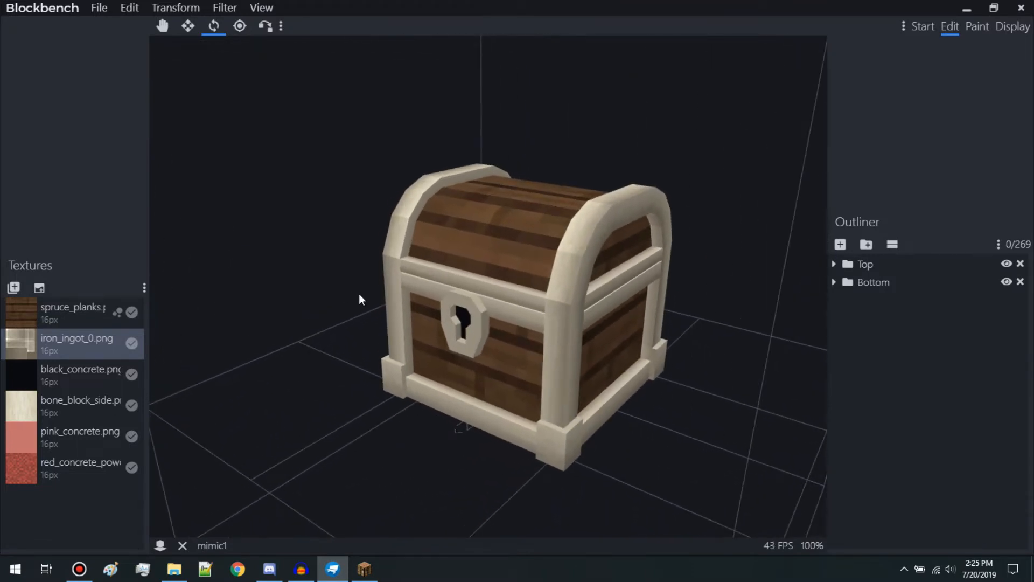
- Start a block model export and browse to the optifine folder under assets/minecraft in the Tutorialcraft resource pack
click(99, 9)
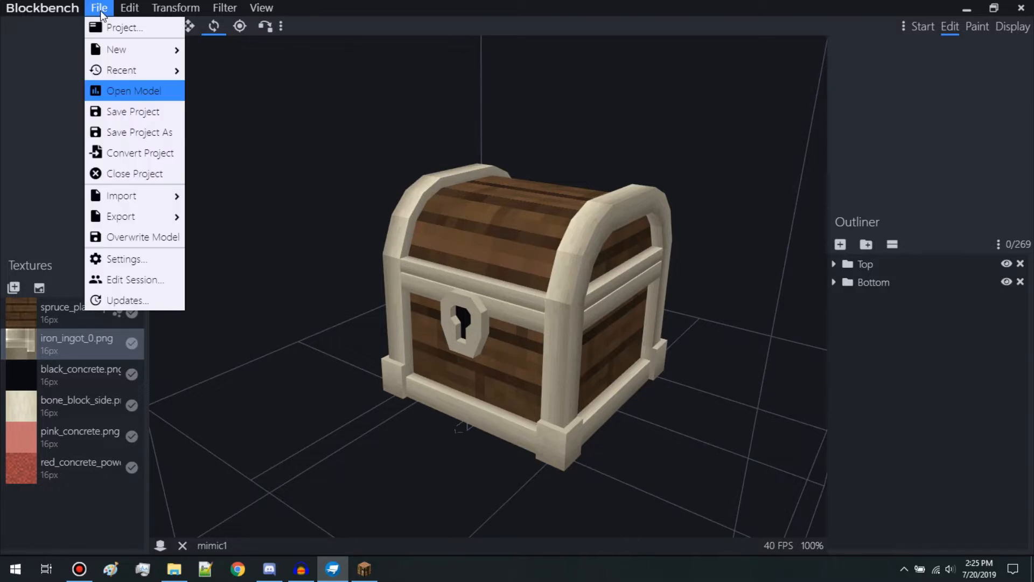
mouse_move(137, 210)
click(231, 219)
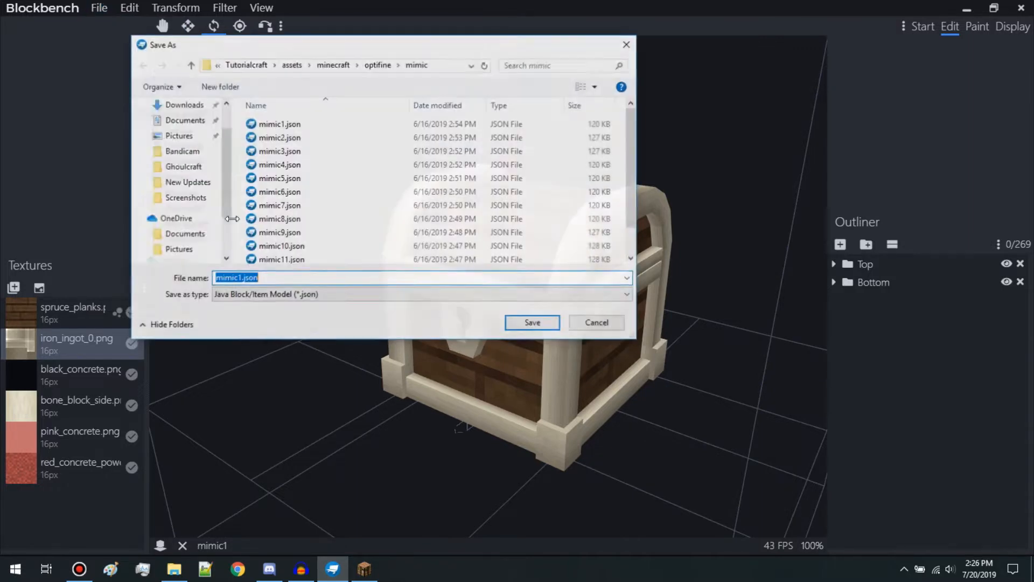
click(266, 66)
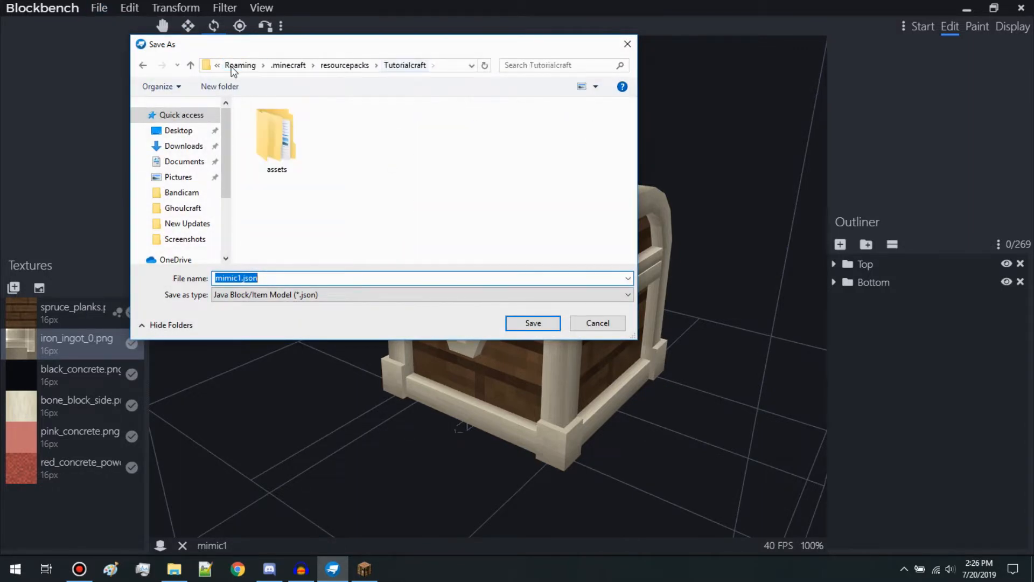
double_click(273, 140)
double_click(277, 123)
click(284, 129)
double_click(271, 128)
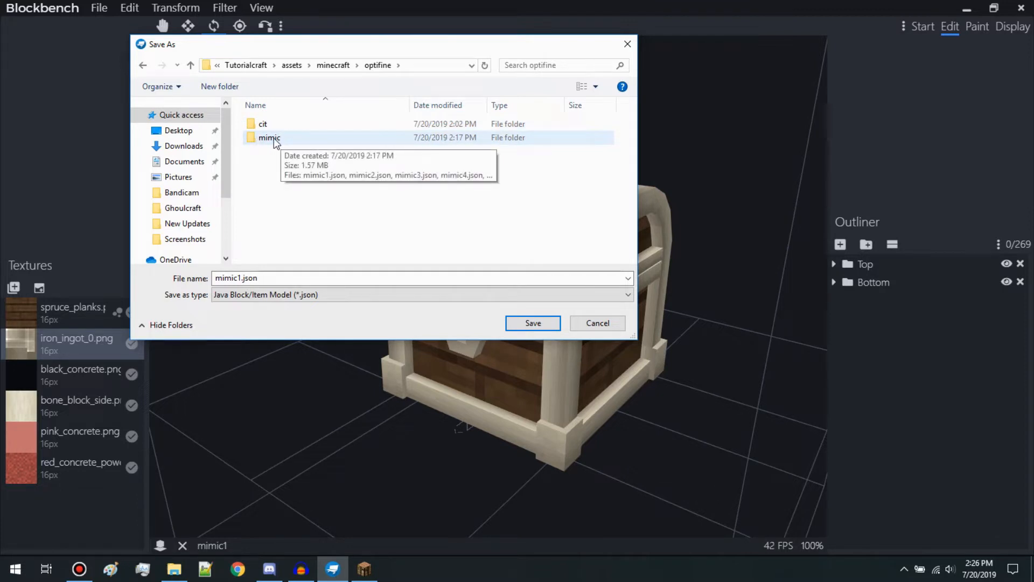
- Create a folder named animation inside the optifine folder and open it
right_click(312, 226)
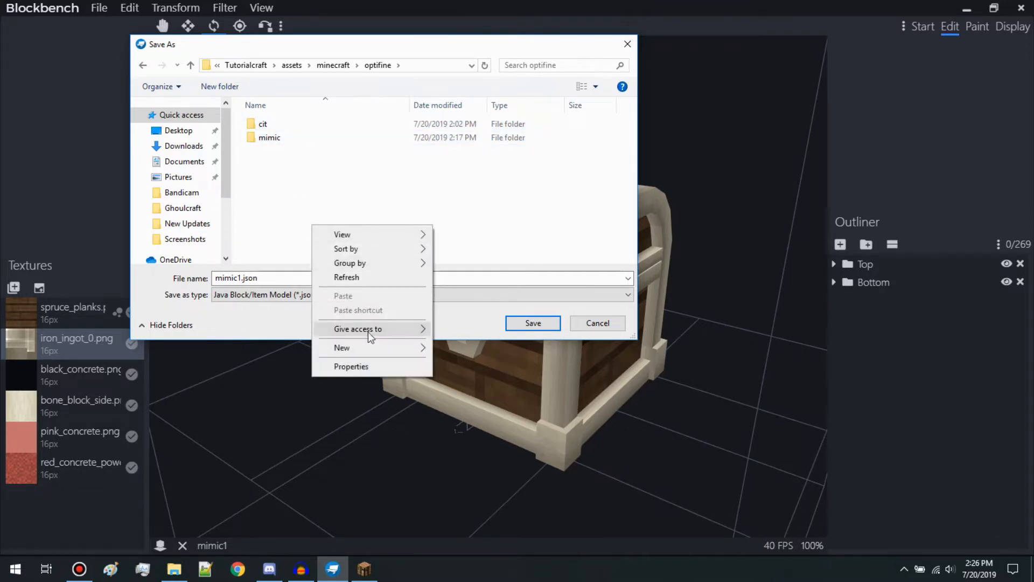
click(466, 350)
text(animation)
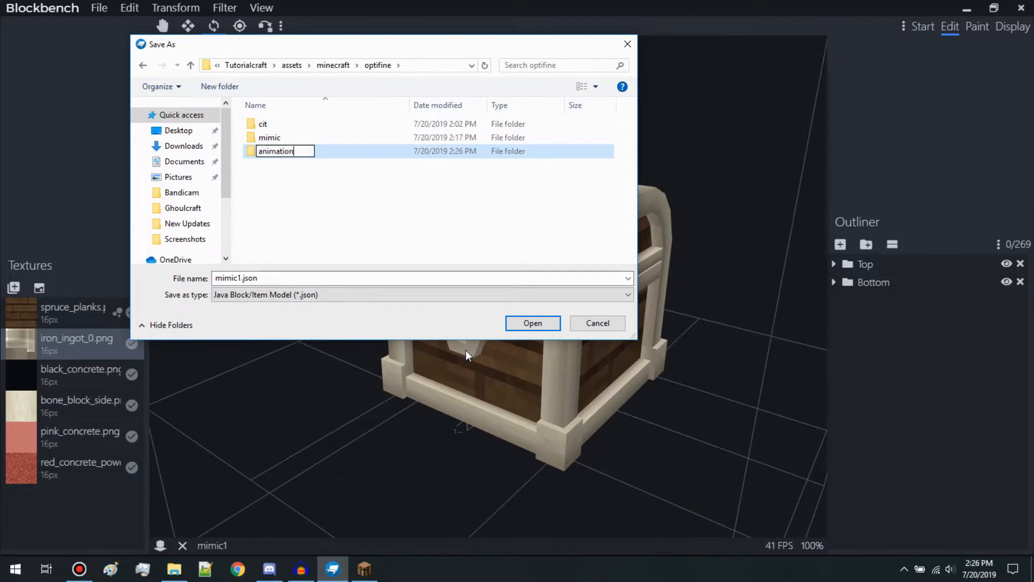
key(Return)
double_click(296, 126)
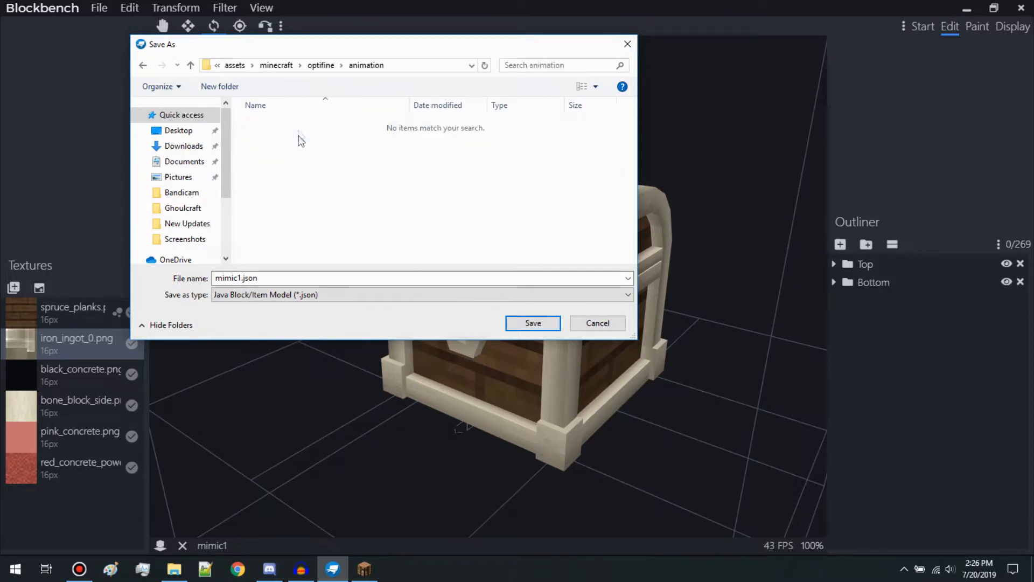
- Create a folder named Chester inside the animation folder and open it
right_click(312, 169)
mouse_move(392, 315)
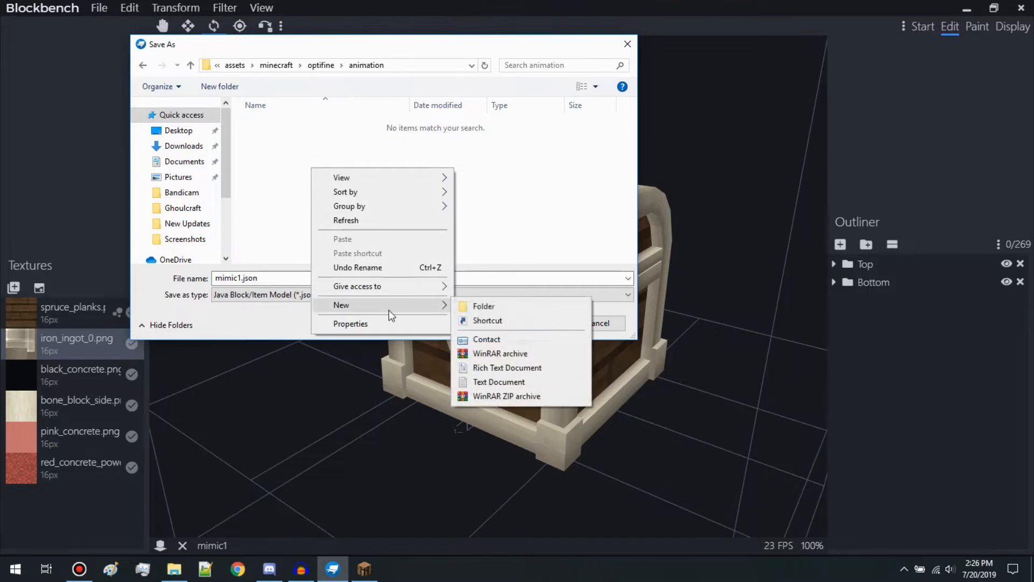
click(496, 306)
text(Chester)
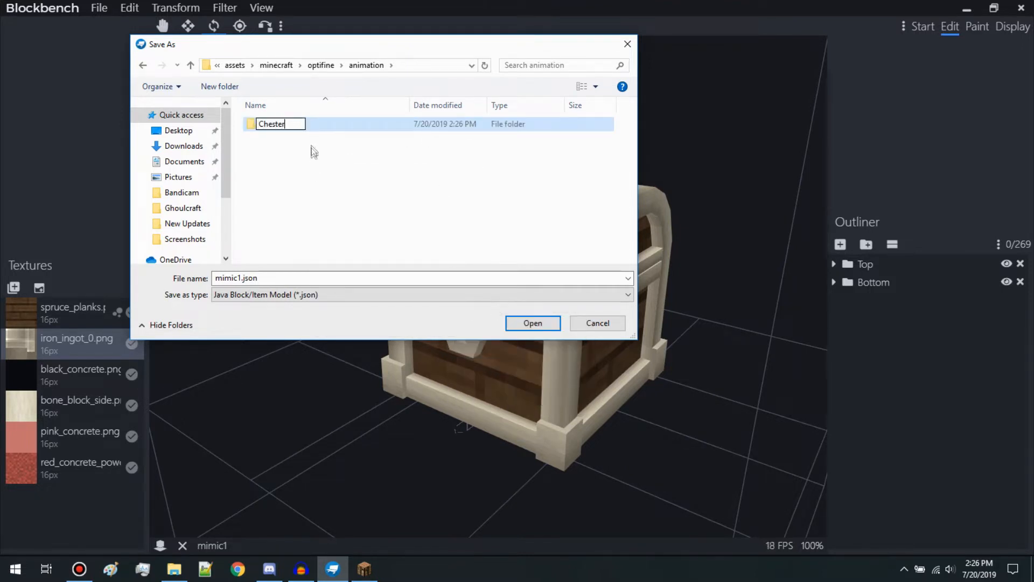
key(Return)
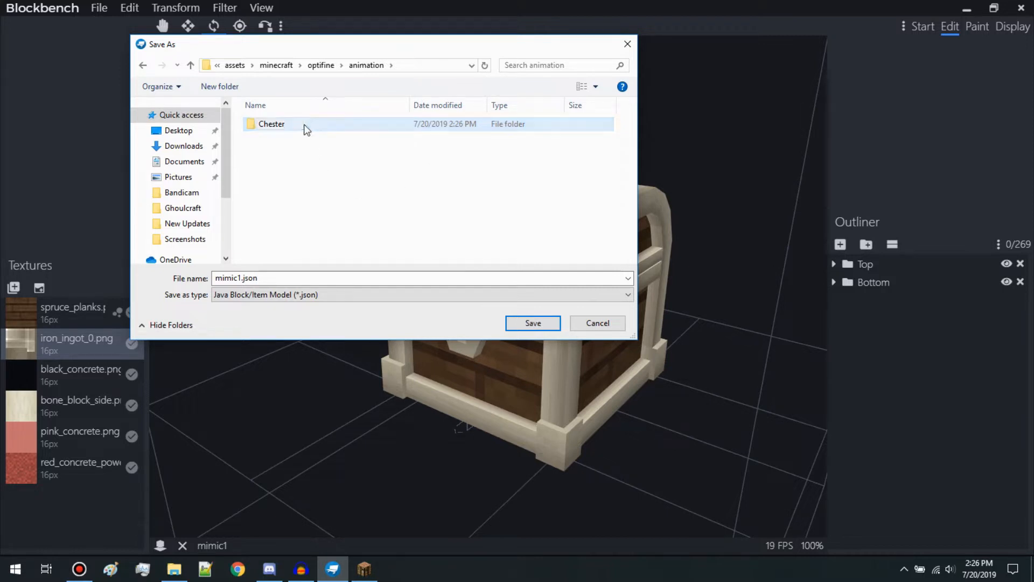
double_click(283, 125)
- Save the closed chest block model as Chester1 in the Chester folder
click(282, 276)
text(Chester1)
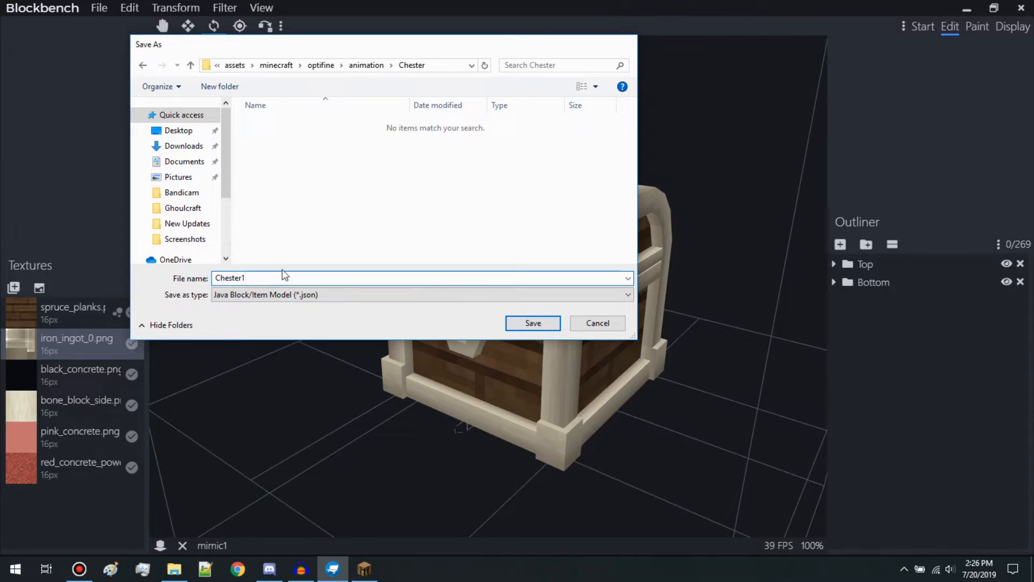
key(Return)
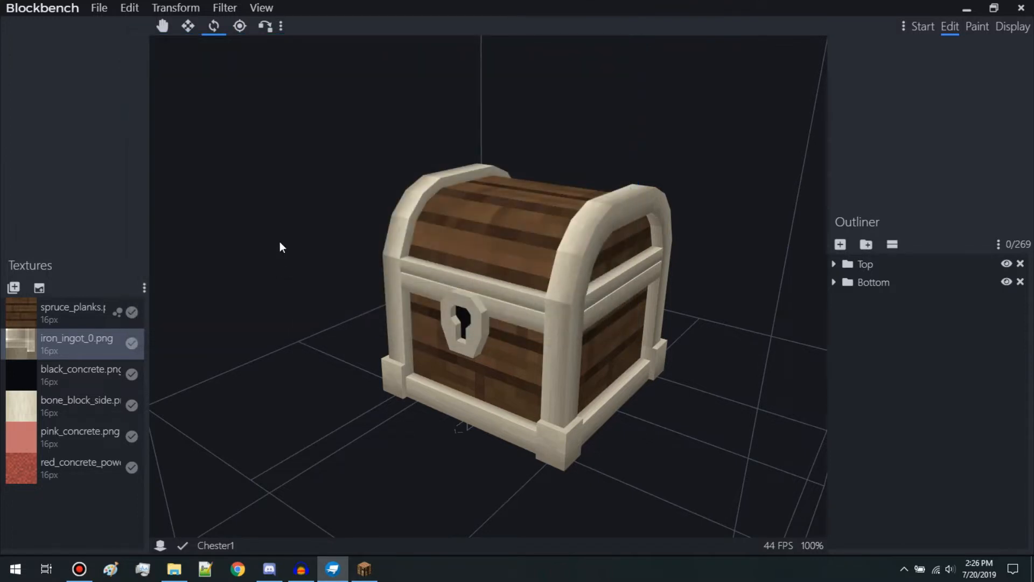
- Rotate the Top group open to 22.5 degrees on the X axis and export the block model as Chester2.json
click(862, 265)
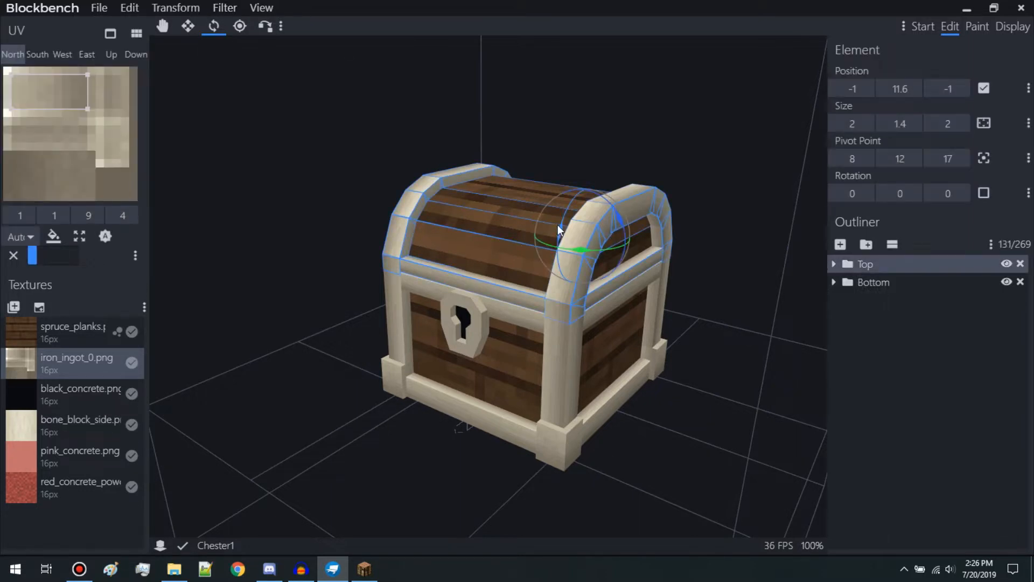
drag(561, 216, 562, 215)
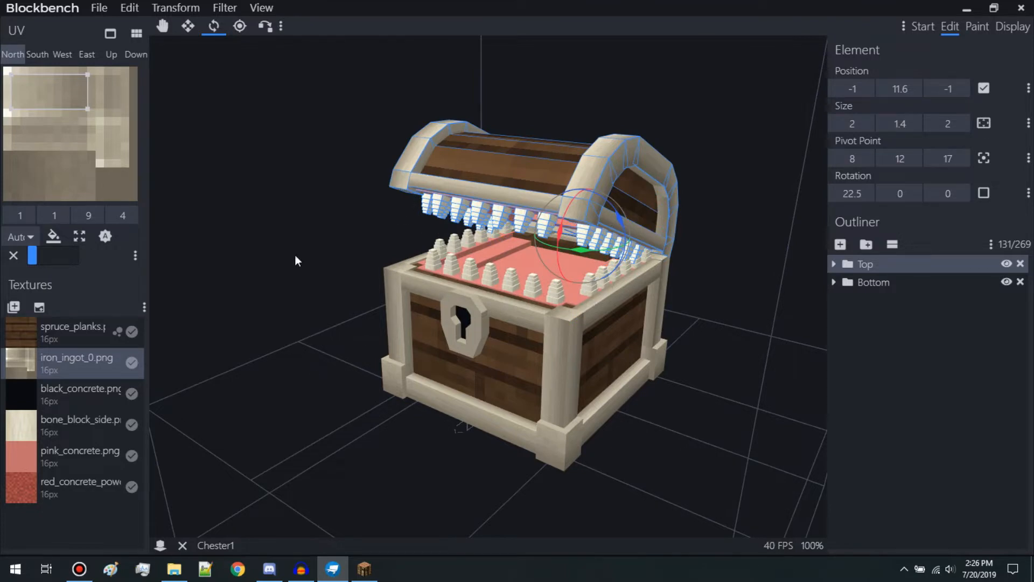
click(99, 10)
mouse_move(156, 216)
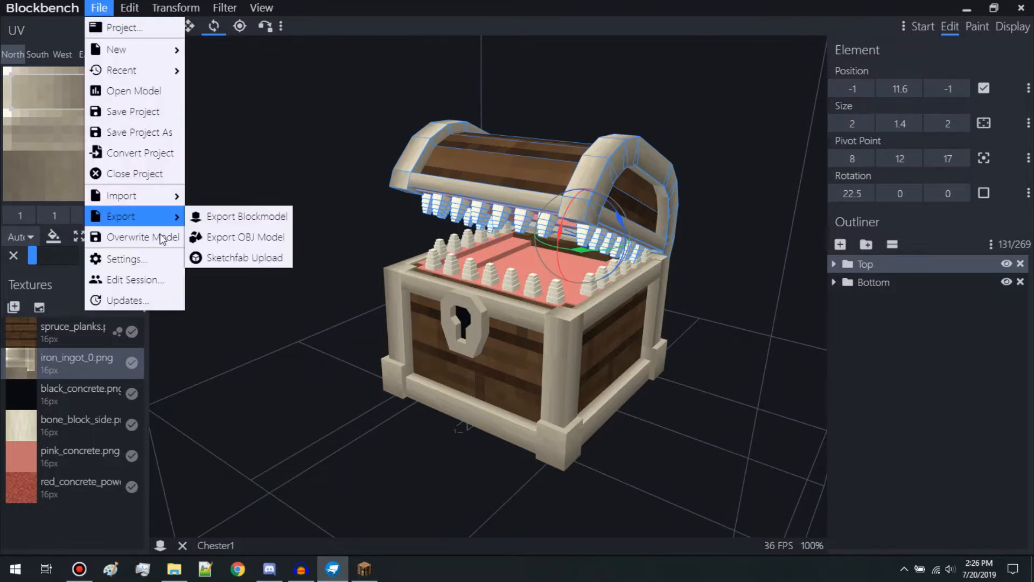
click(238, 217)
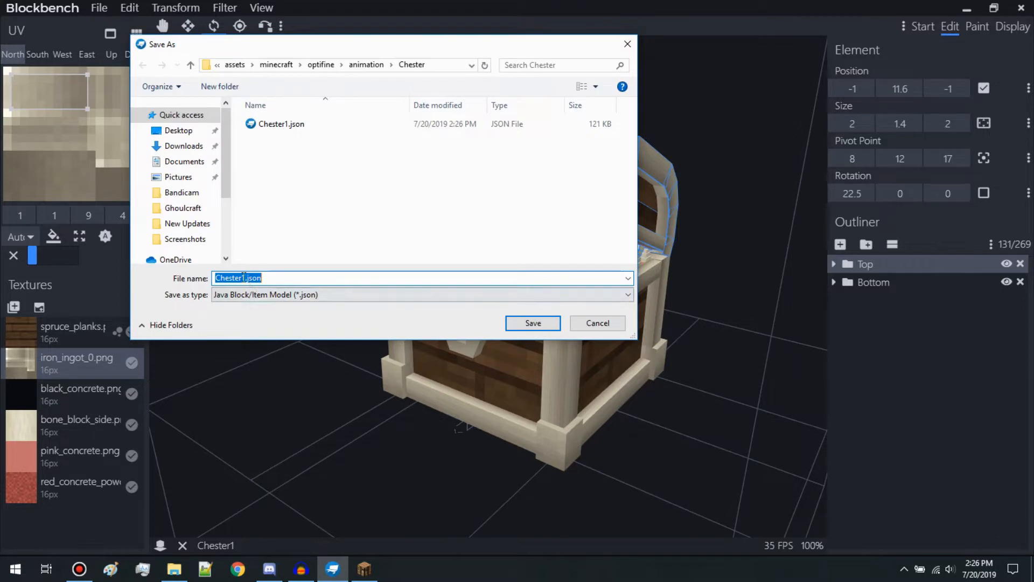
click(242, 277)
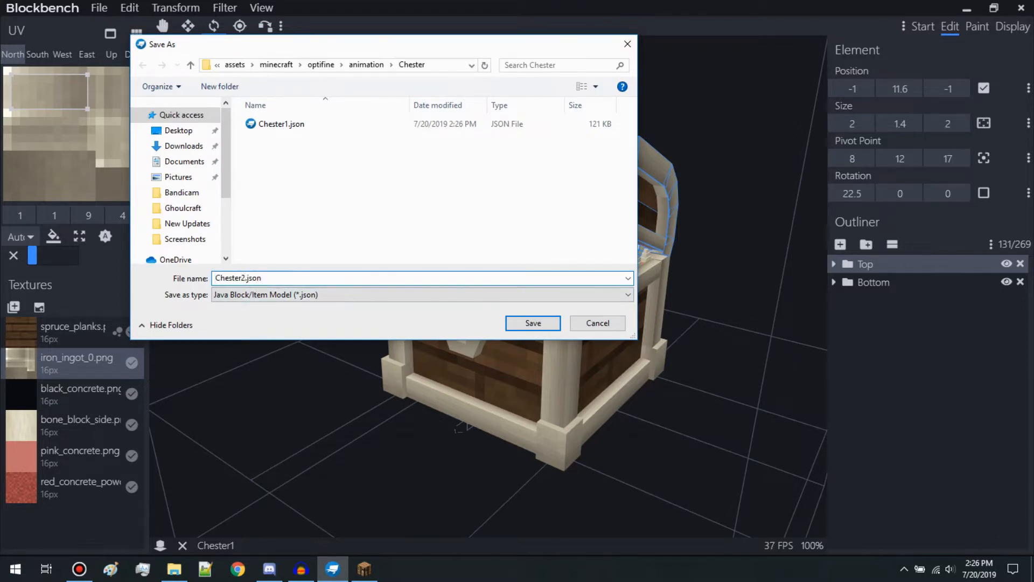
key(Return)
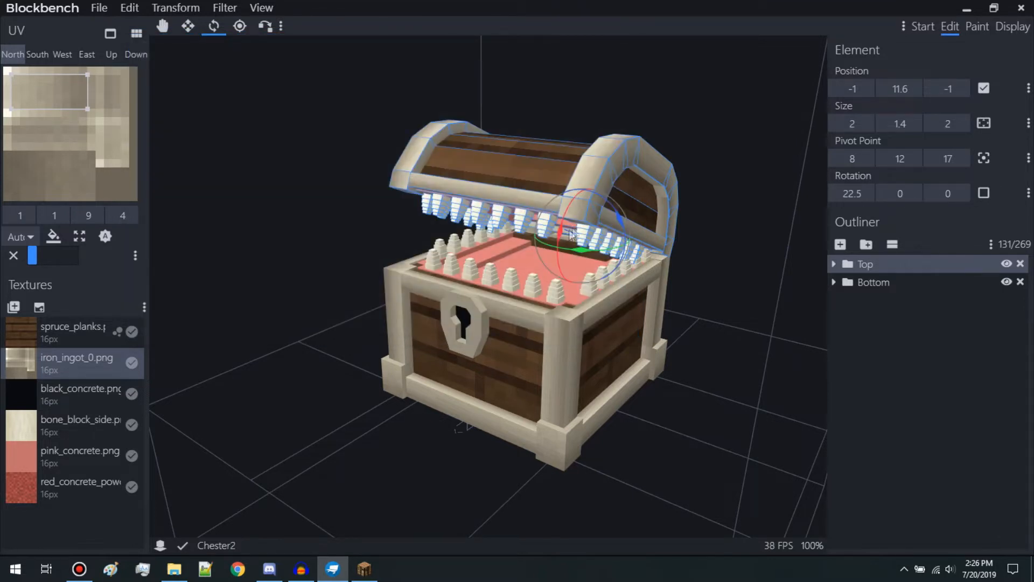
- Open the lid further to an X rotation of 45 degrees and export this frame as Chester3.json
drag(567, 223, 555, 197)
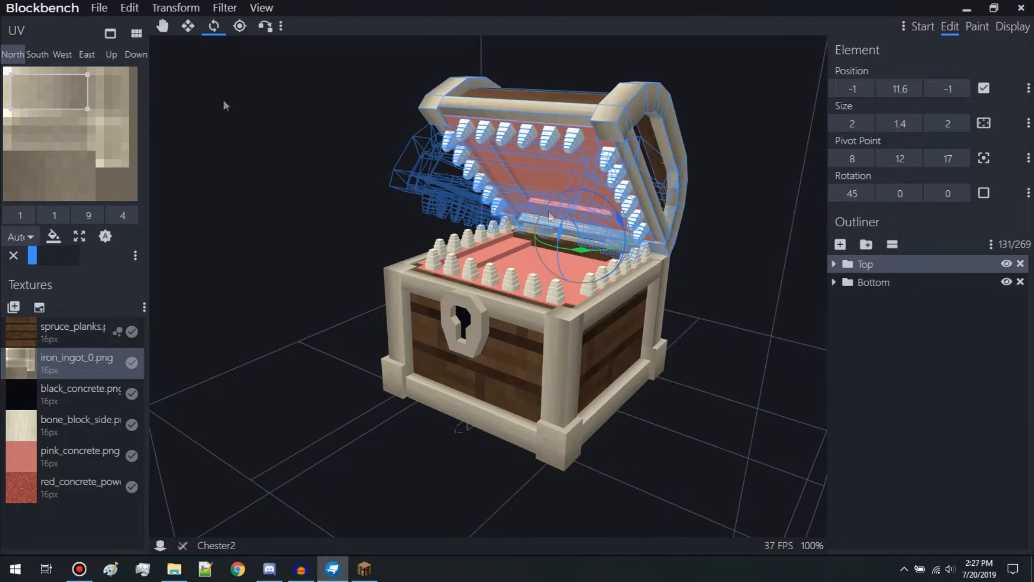
click(105, 6)
mouse_move(129, 216)
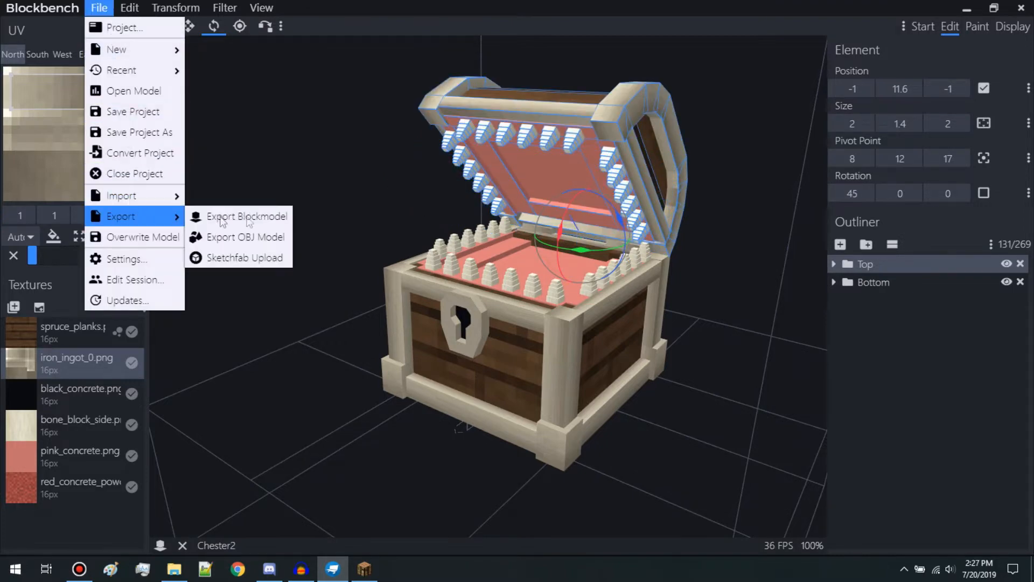
click(248, 215)
click(244, 276)
key(BackSpace)
text(3)
key(Return)
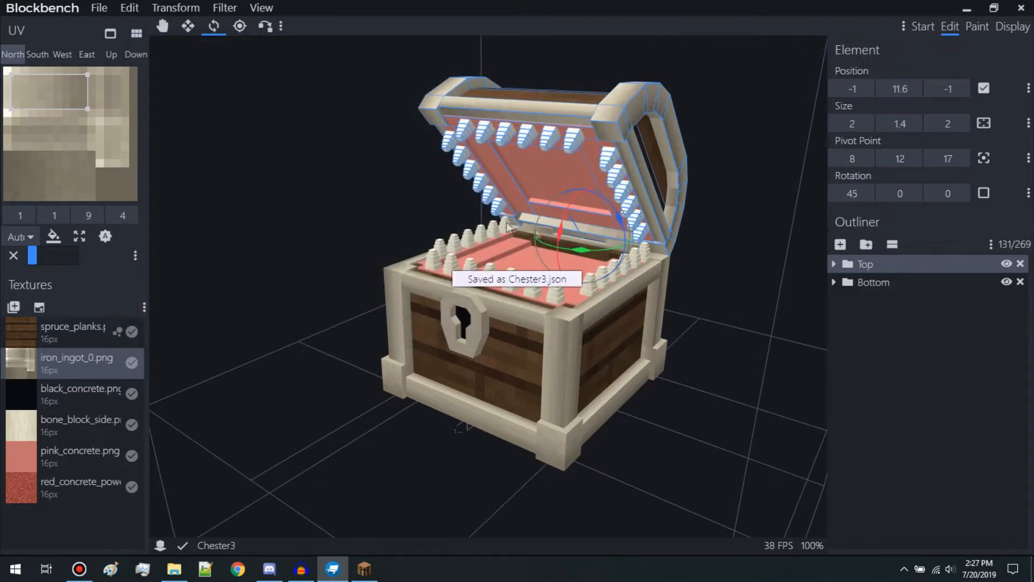
- Rotate the Top group open by another 22.5 degrees and export the block model as Chester4.json
drag(563, 219, 563, 212)
click(99, 8)
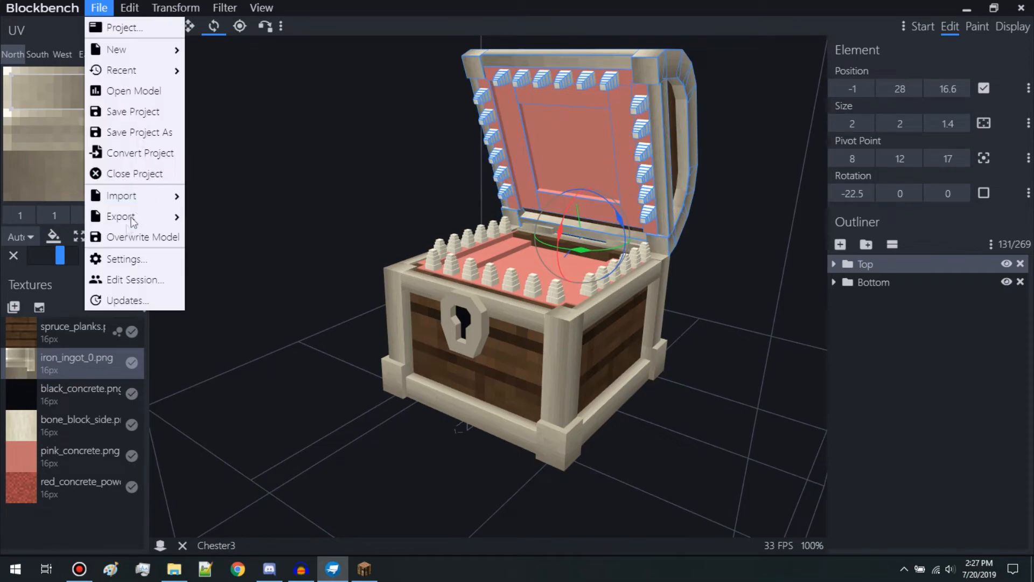
mouse_move(135, 216)
click(236, 216)
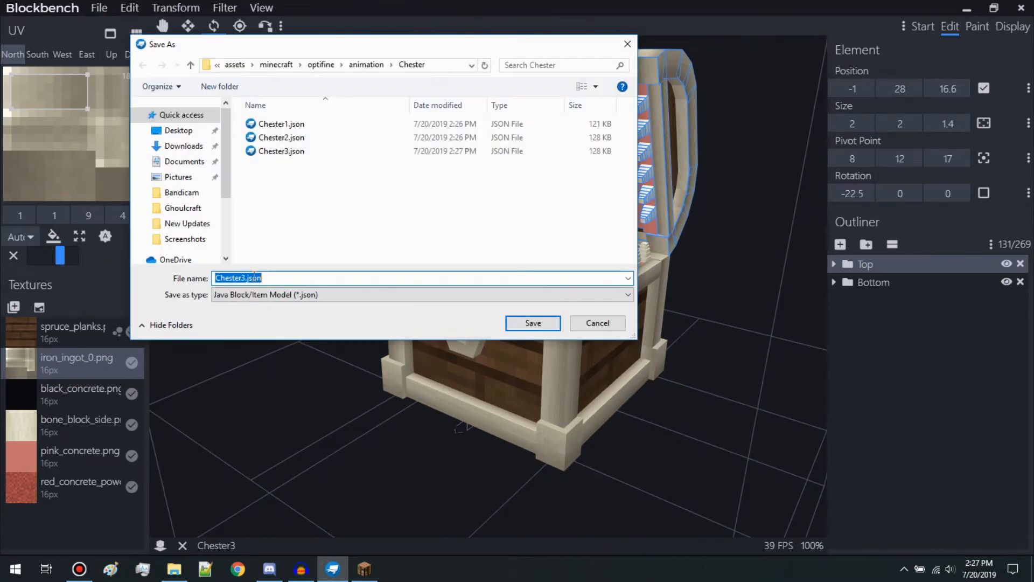
click(243, 277)
key(BackSpace)
text(4)
key(Return)
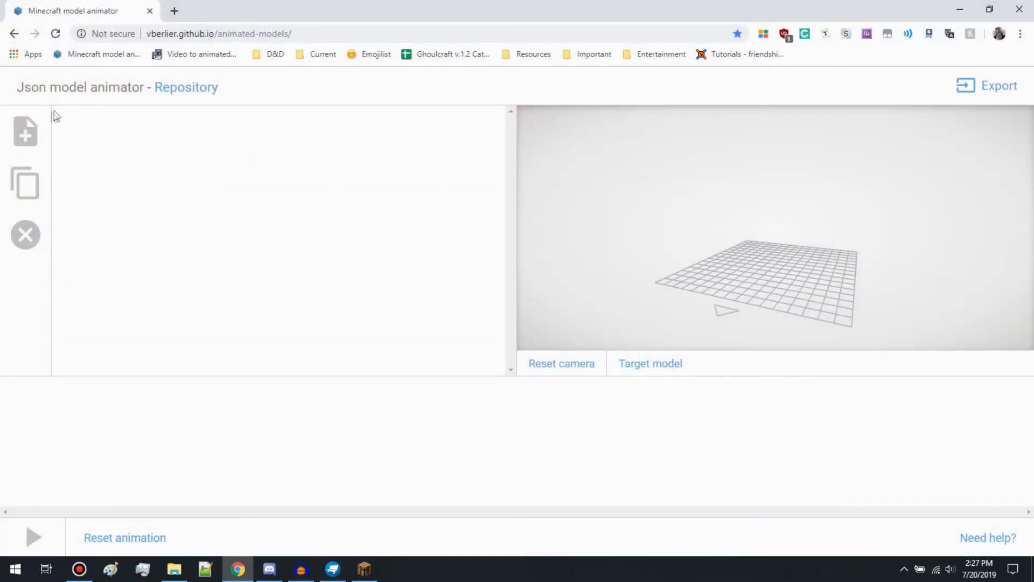
- Choose Chester1.json through Chester4.json from the resource pack's optifine/animation/Chester folder as input files to load
click(24, 134)
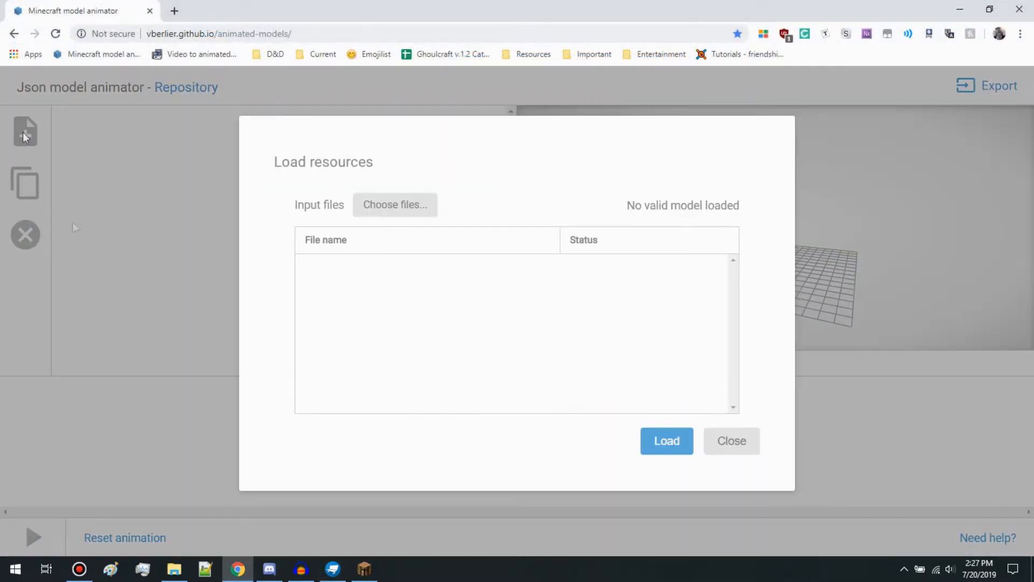
click(401, 204)
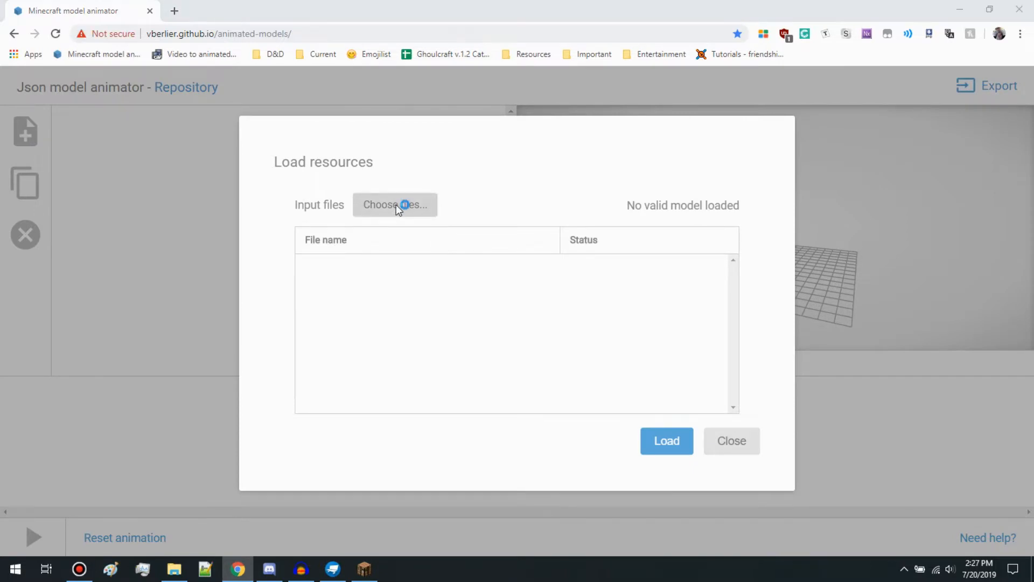
double_click(430, 211)
double_click(153, 117)
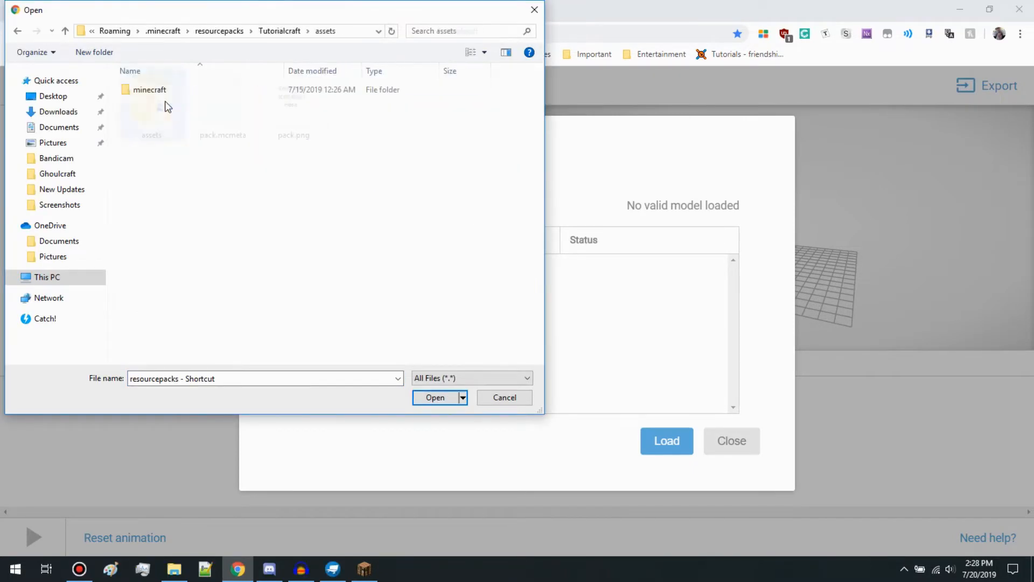
double_click(162, 103)
double_click(156, 89)
double_click(153, 89)
double_click(156, 103)
click(18, 31)
double_click(156, 90)
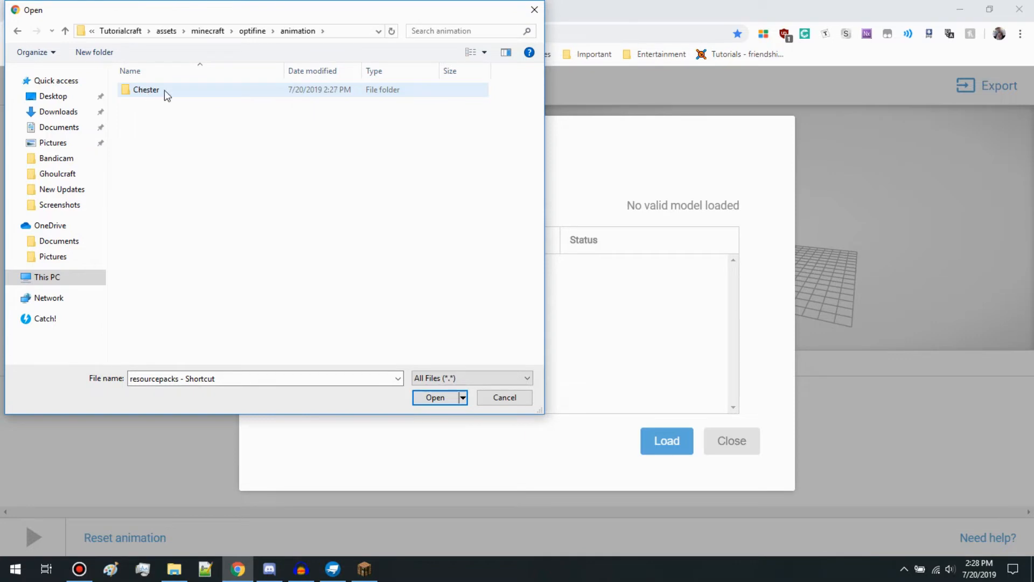
double_click(161, 89)
click(159, 90)
shift+click(179, 131)
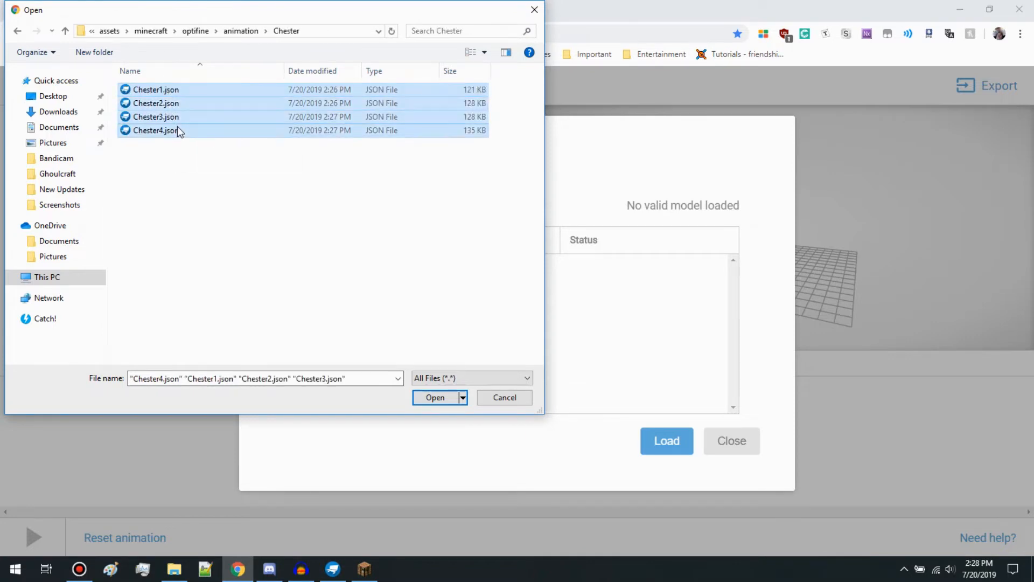
click(431, 400)
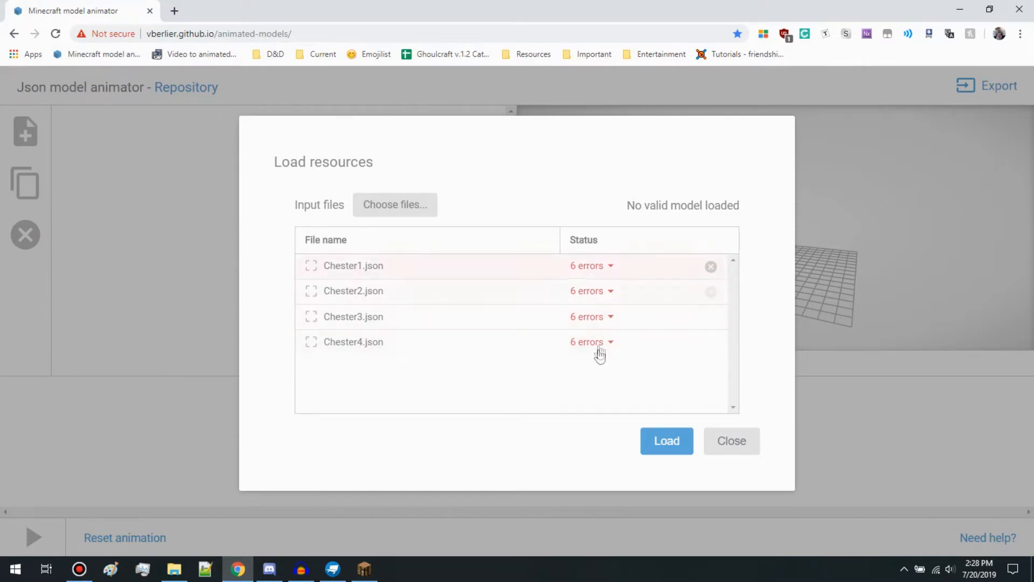
- Add the missing spruce_planks, iron_ingot_0, black_concrete, bone_block_side and pink_concrete textures plus white_concrete from textures/block/MizunoArchive, and load all resources
click(611, 266)
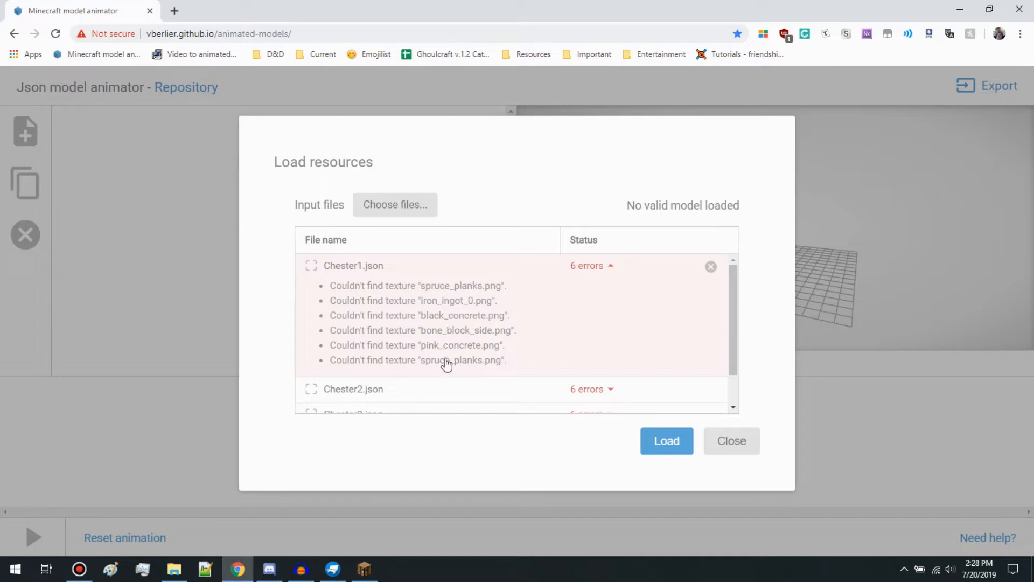
click(405, 209)
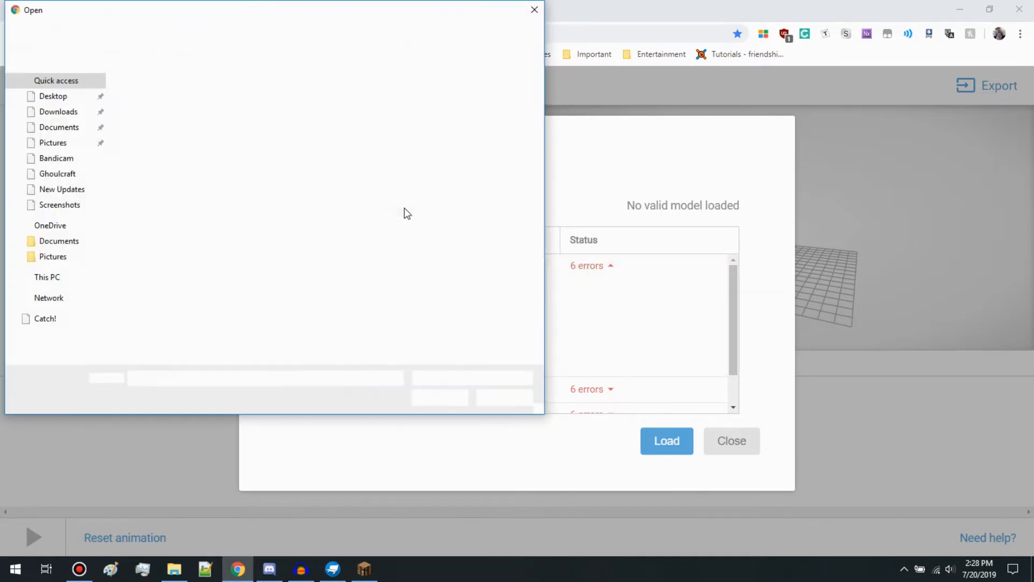
click(148, 33)
double_click(147, 103)
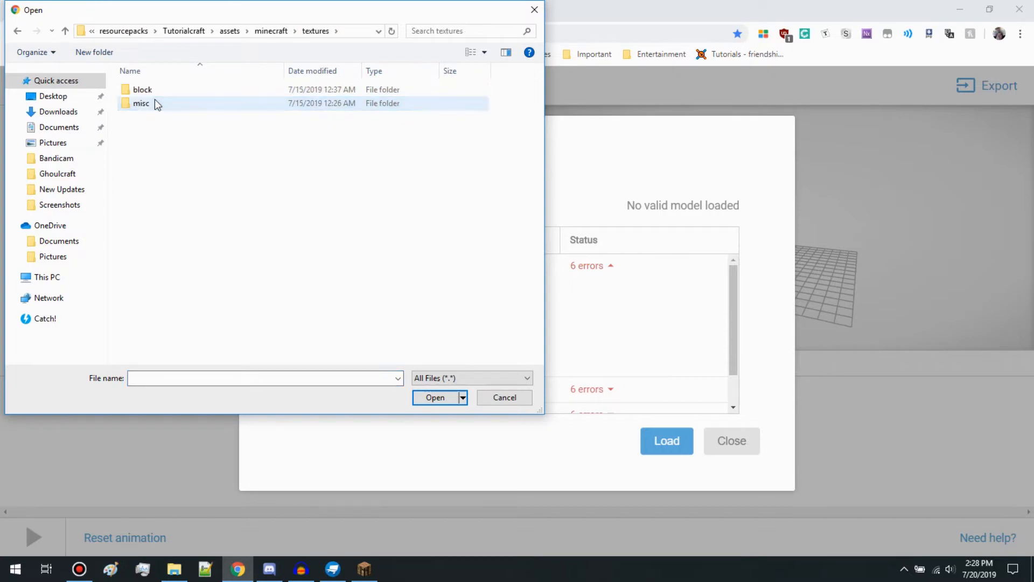
click(154, 91)
double_click(154, 92)
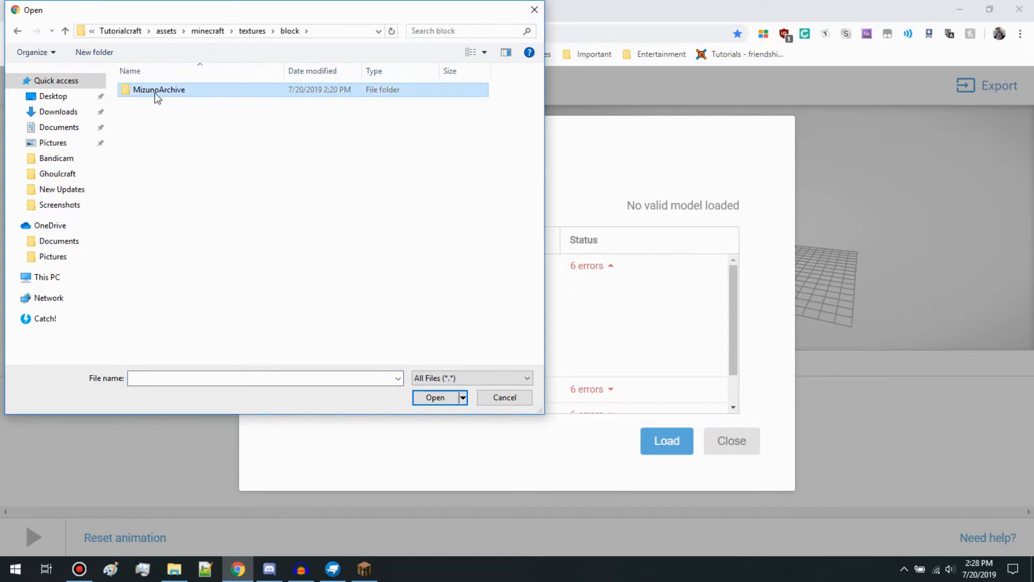
double_click(154, 93)
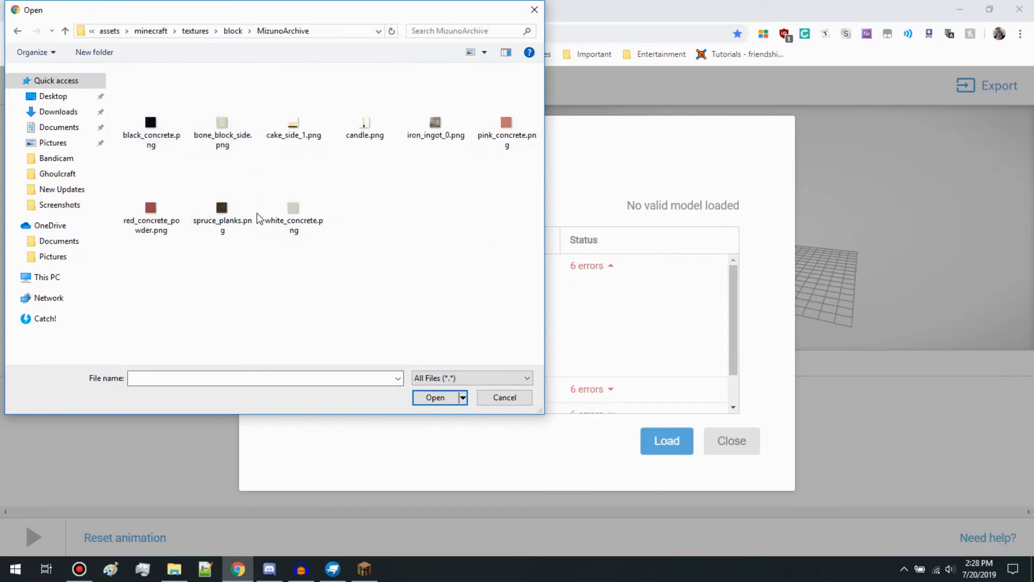
click(221, 212)
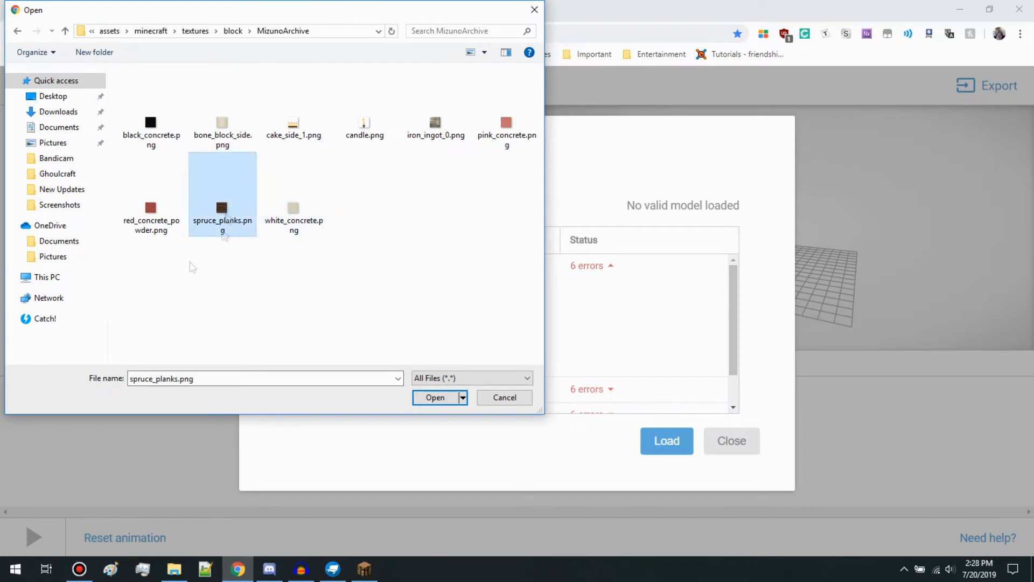
ctrl+click(436, 129)
ctrl+click(222, 129)
ctrl+click(150, 129)
ctrl+click(507, 129)
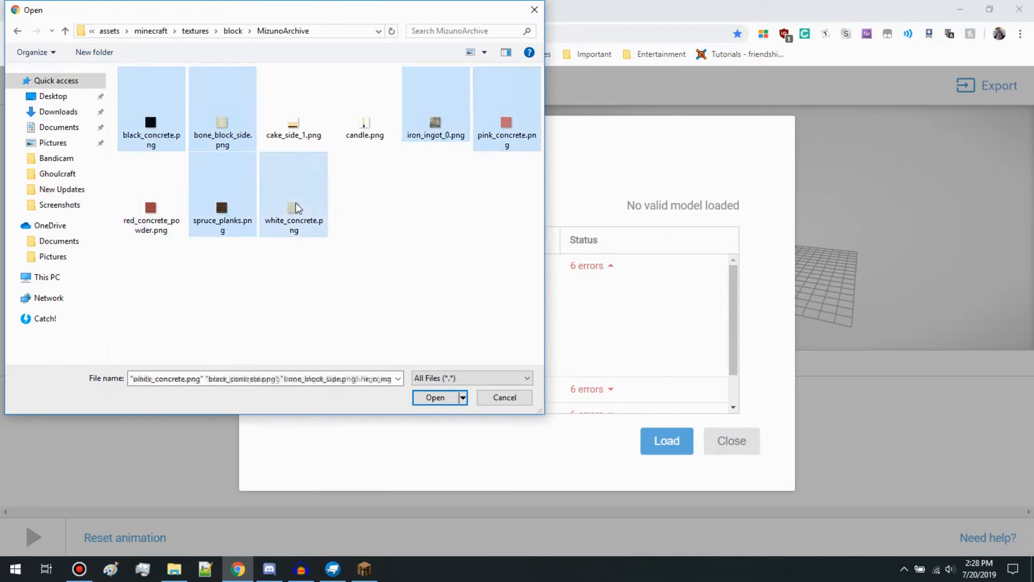
click(436, 397)
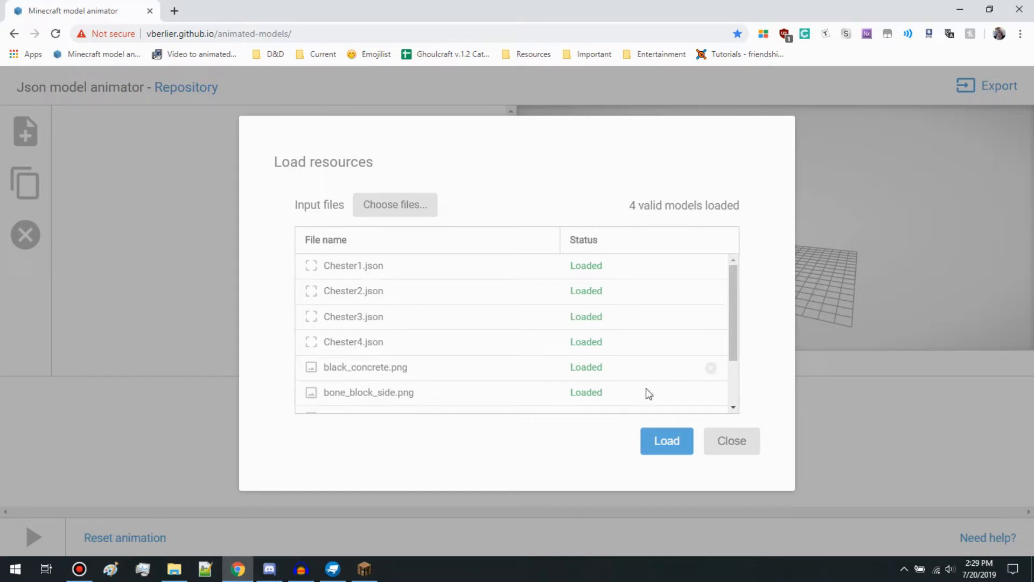
click(666, 440)
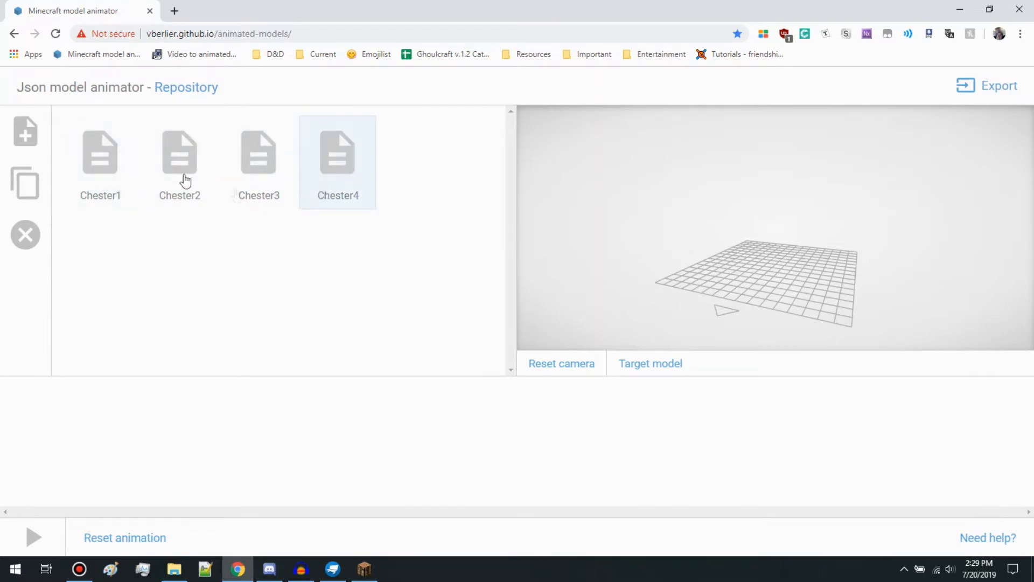
- Place Chester1, Chester2, Chester3 and Chester4 in that order as frames on the animation timeline
drag(91, 422, 89, 421)
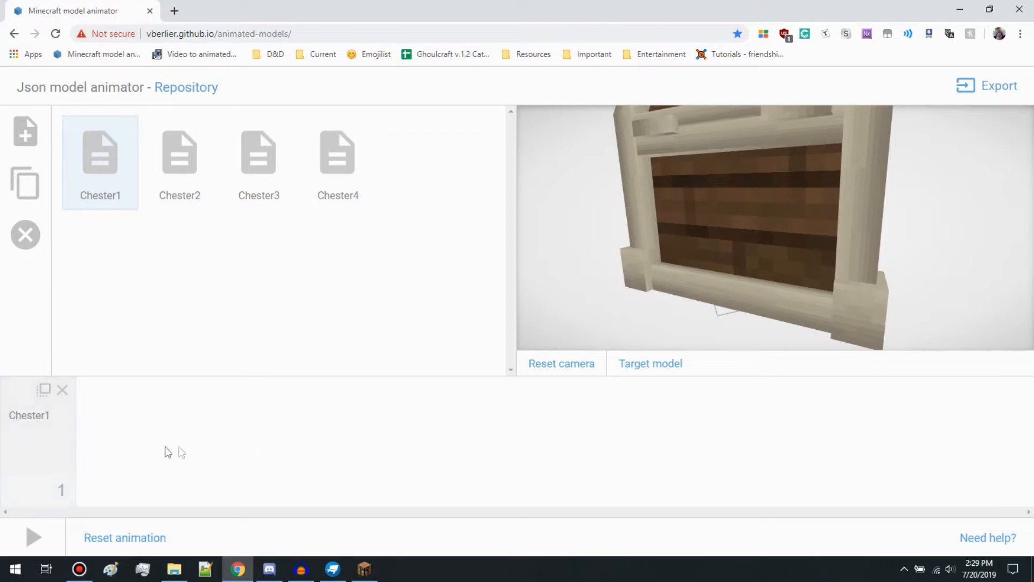
drag(167, 158, 161, 432)
drag(260, 161, 263, 431)
drag(339, 231, 337, 434)
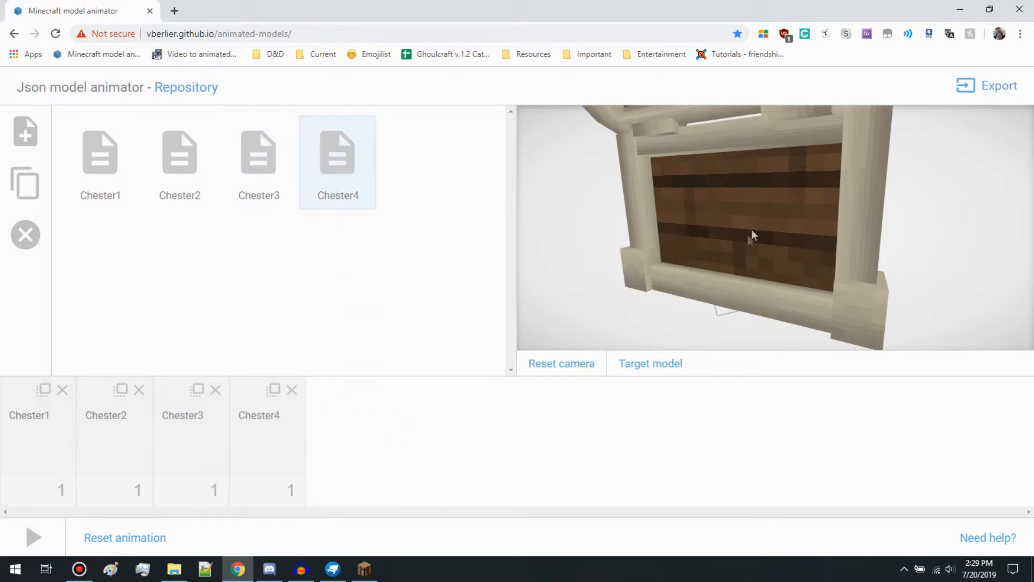
- Preview the four-frame lid-opening animation with the whole chest shown from its front
drag(961, 235, 787, 251)
scroll(829, 221, down, 5)
drag(827, 219, 930, 217)
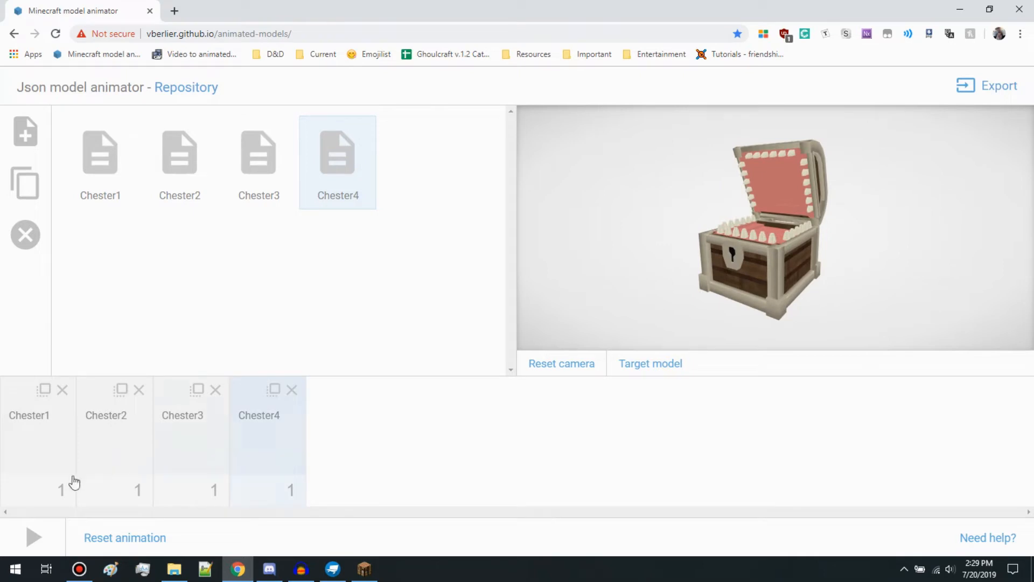
click(32, 539)
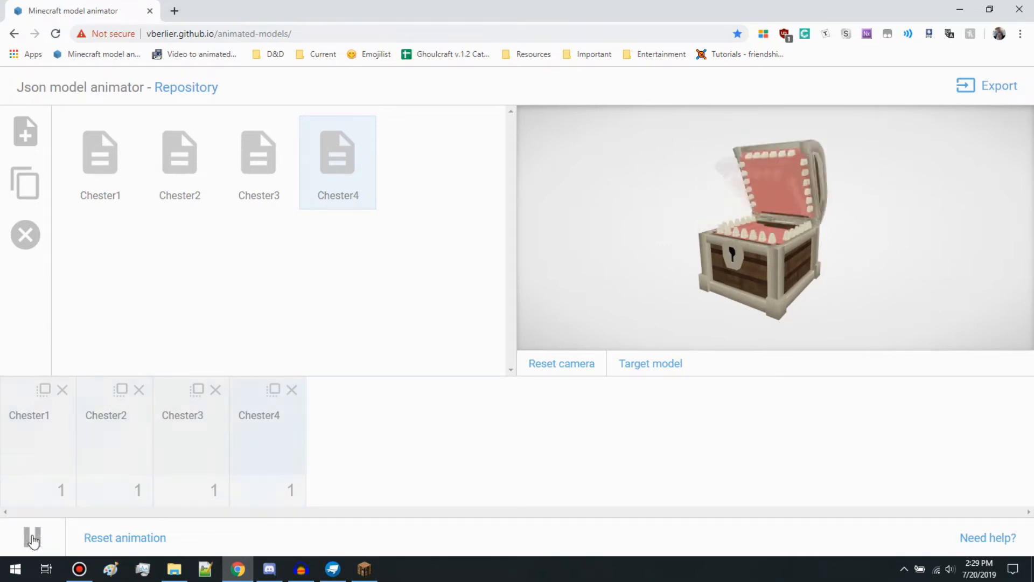
click(32, 539)
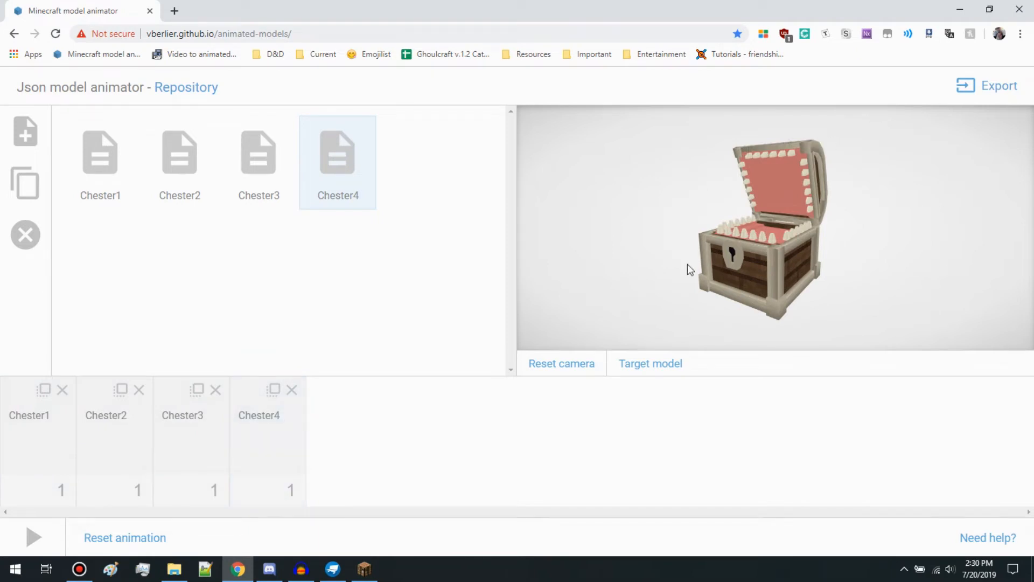
- Append closing frames Chester4, Chester3, Chester2 and Chester1 after the opening frames and preview the animation
click(405, 315)
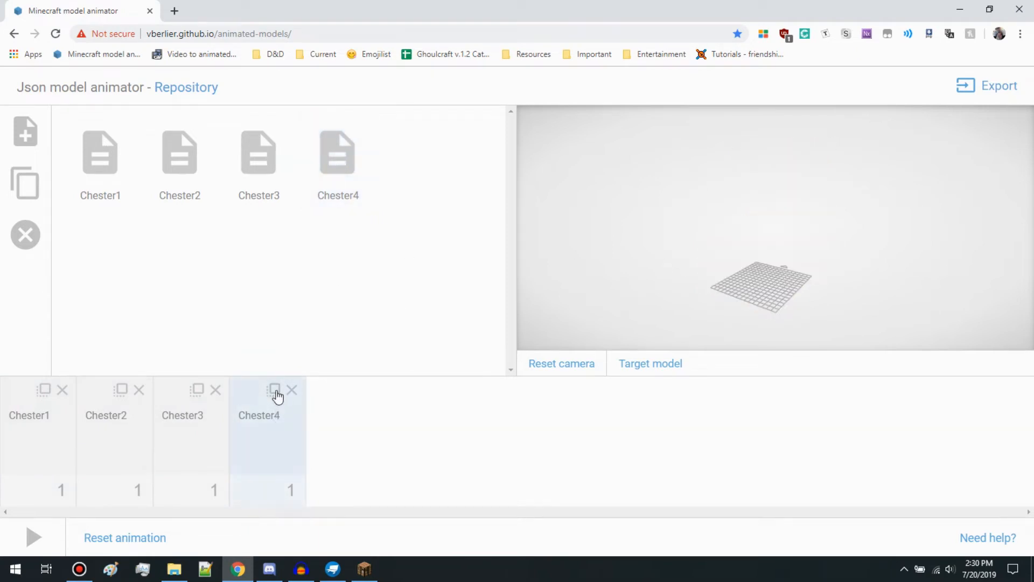
click(275, 393)
click(197, 393)
drag(266, 393, 415, 377)
drag(189, 162, 515, 414)
drag(76, 143, 604, 464)
click(34, 537)
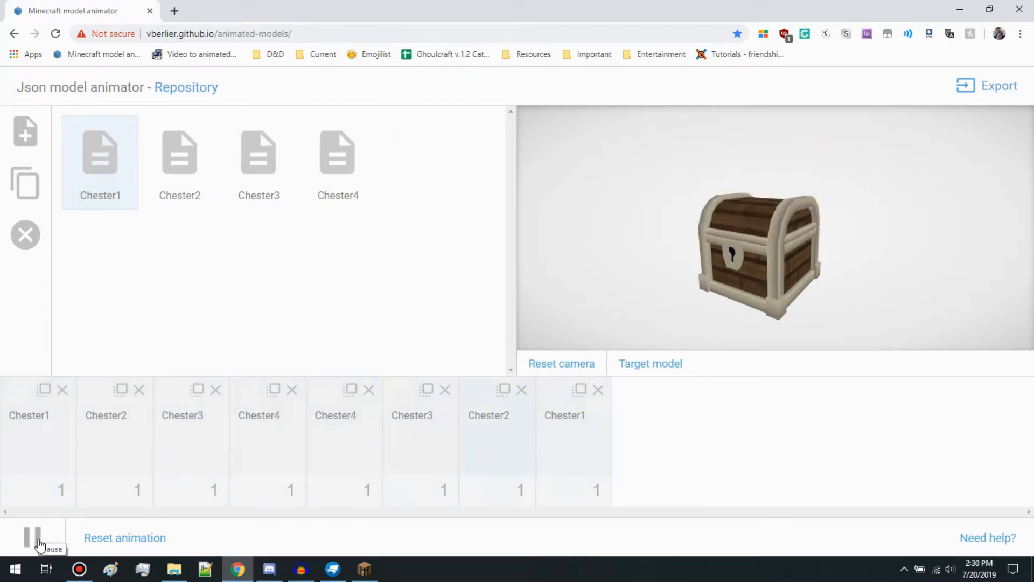
click(39, 544)
- Slow the animation by duplicating the Chester1, Chester2 and Chester3 frames in both the opening and closing halves, and preview it
click(45, 390)
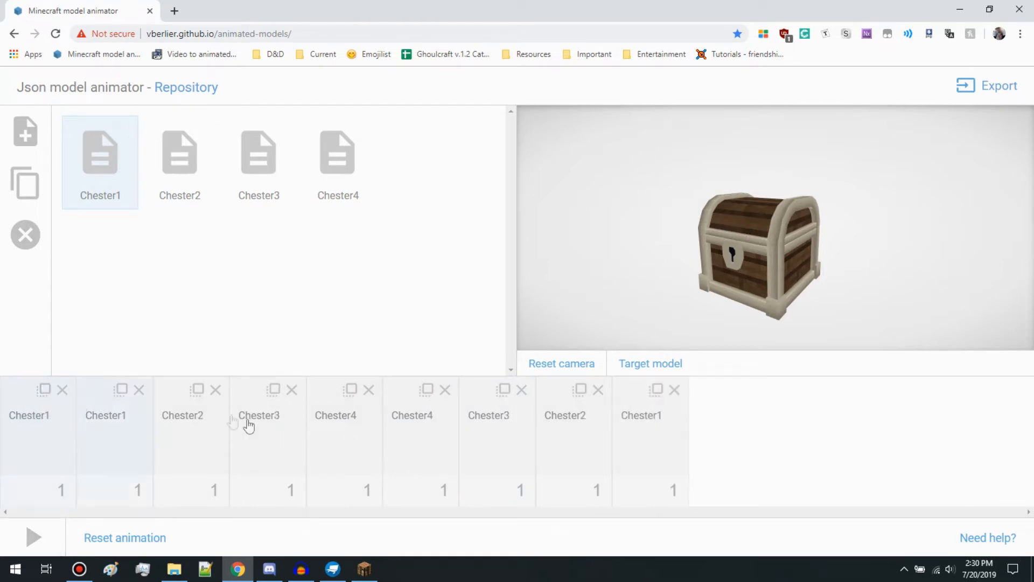
click(197, 390)
click(351, 389)
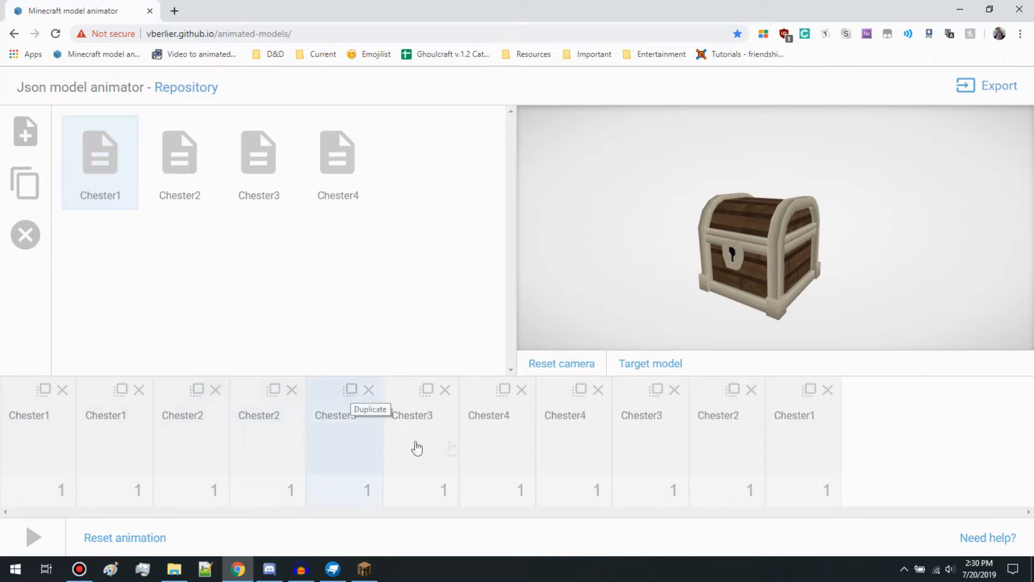
click(504, 389)
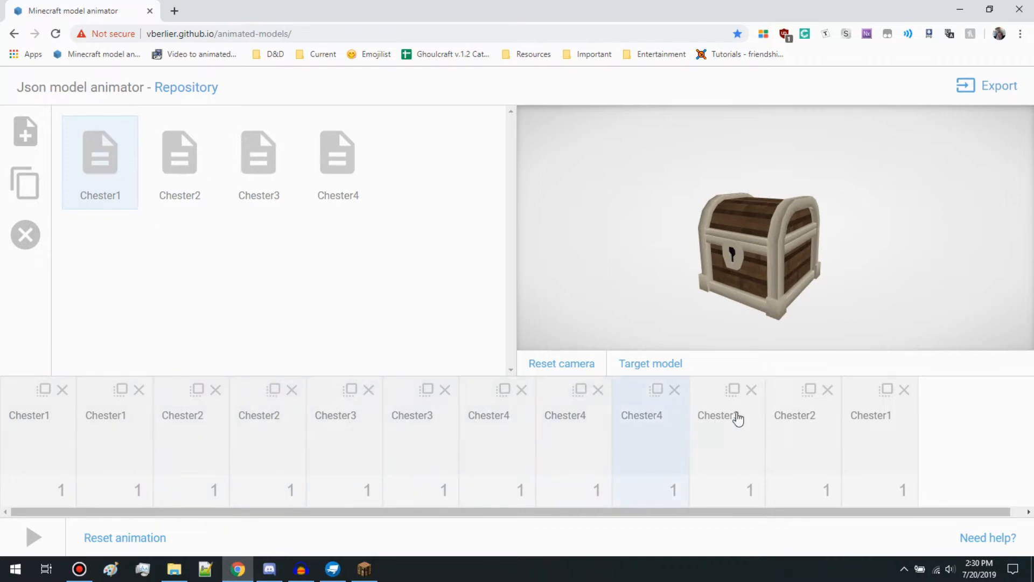
click(674, 390)
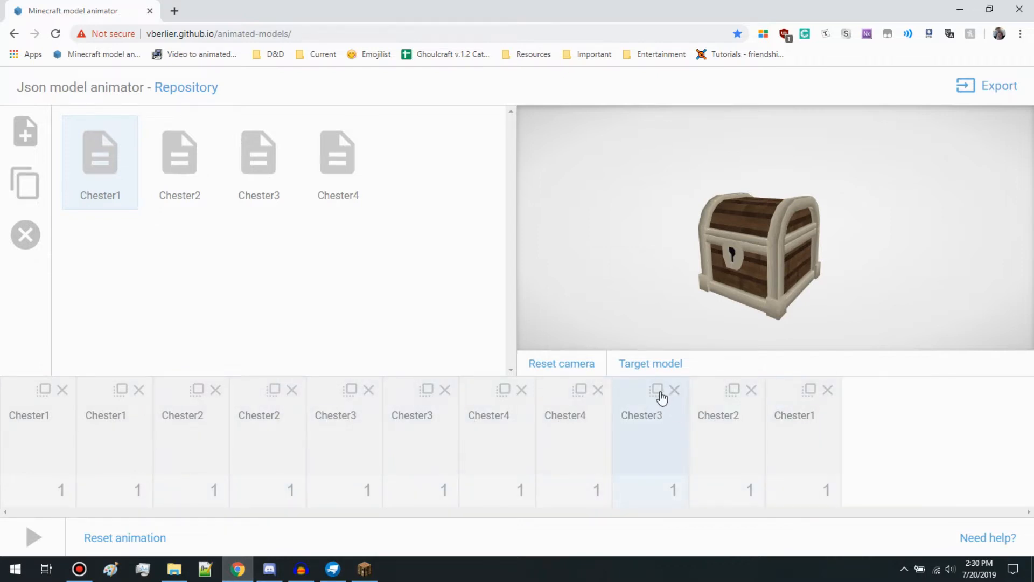
click(657, 389)
click(809, 389)
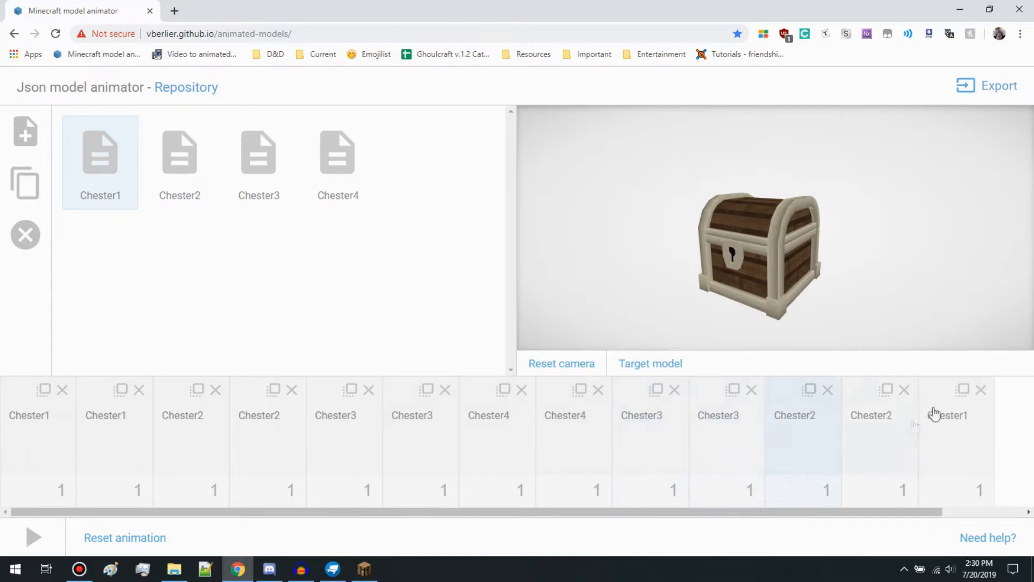
click(962, 390)
click(43, 545)
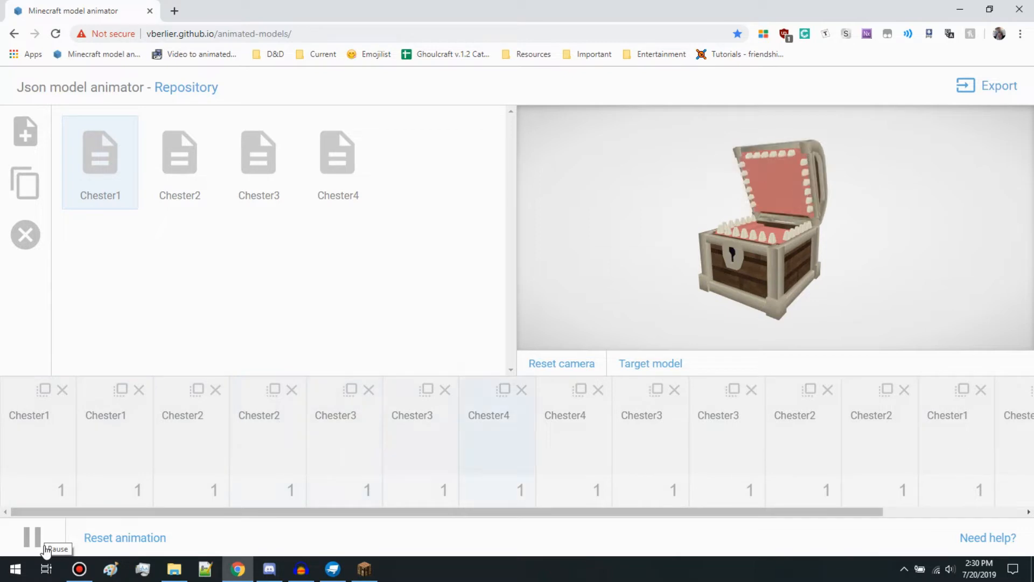
click(34, 538)
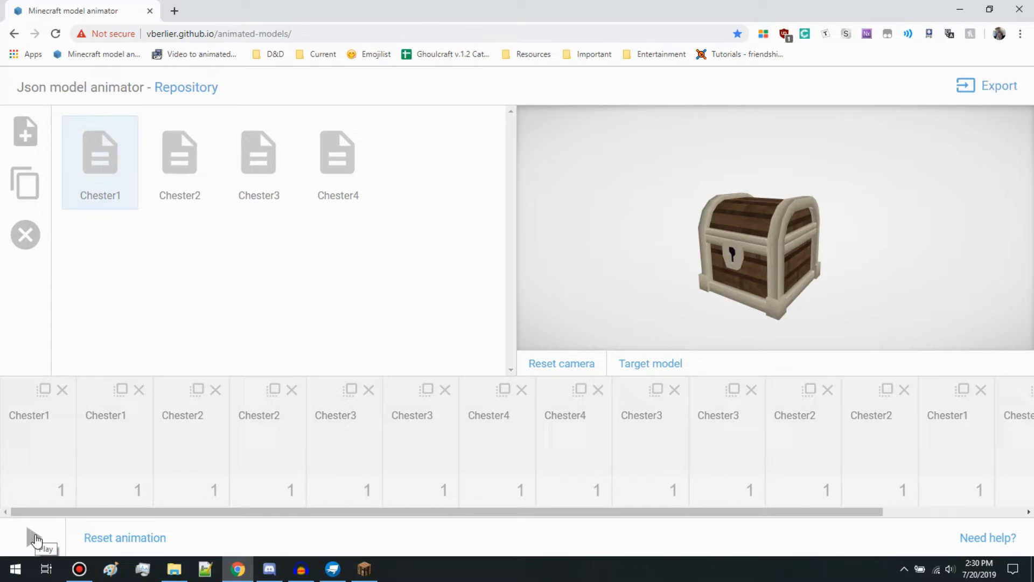
- Hold the lid fully open longer by duplicating the Chester4 frame several more times, and preview the animation
click(498, 466)
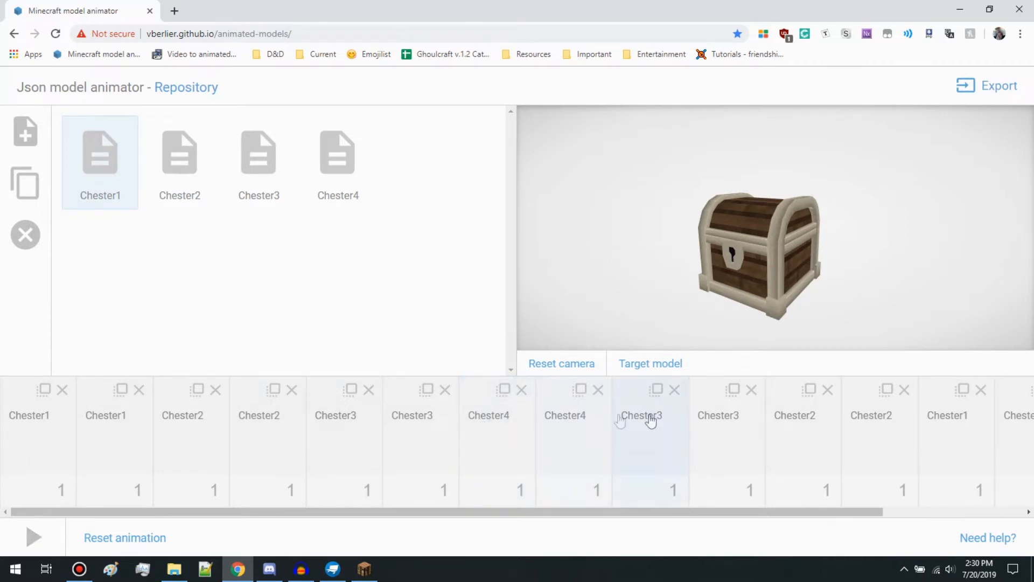
click(506, 397)
click(506, 397)
click(506, 397)
click(506, 397)
click(506, 397)
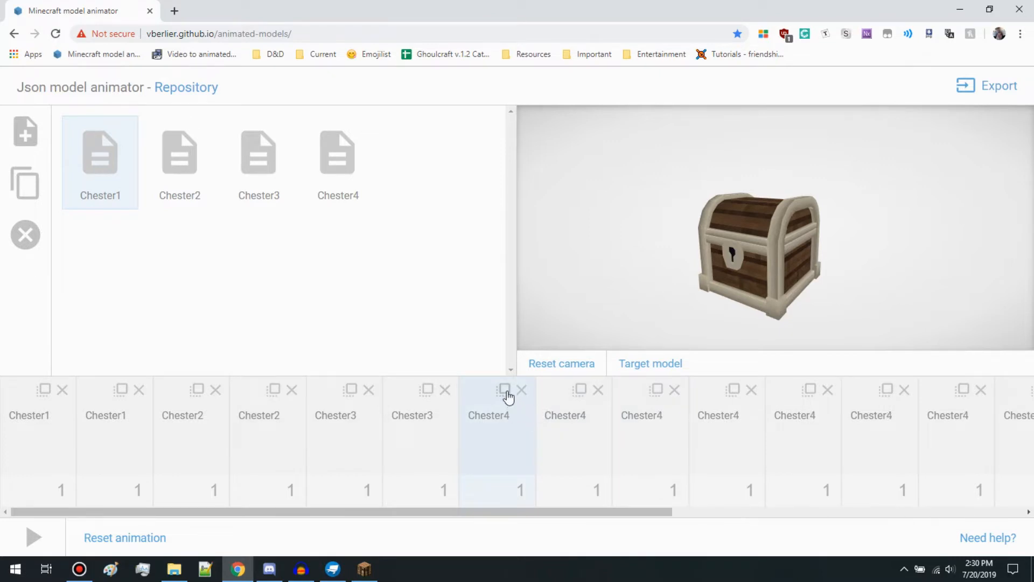
click(35, 537)
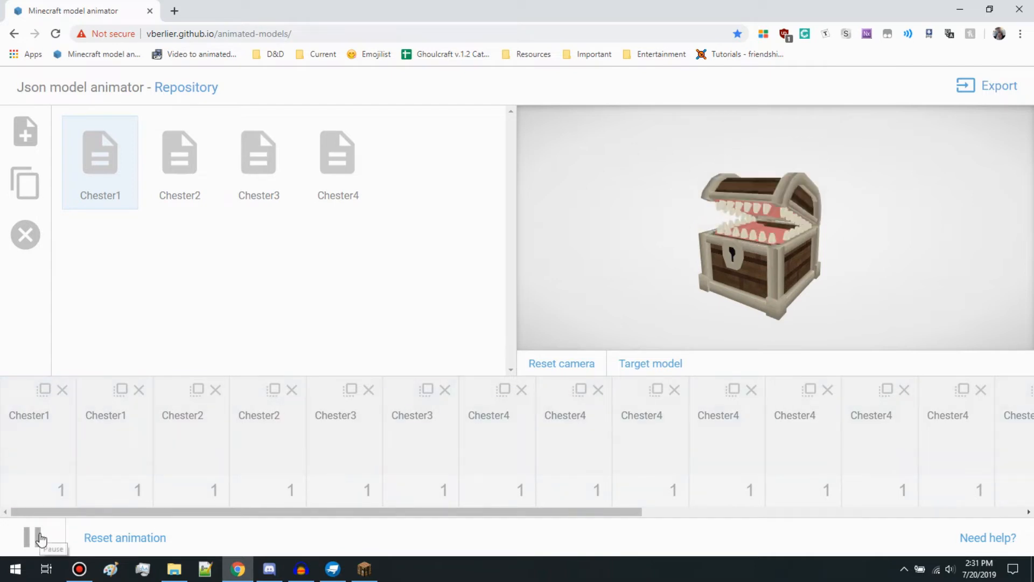
click(42, 541)
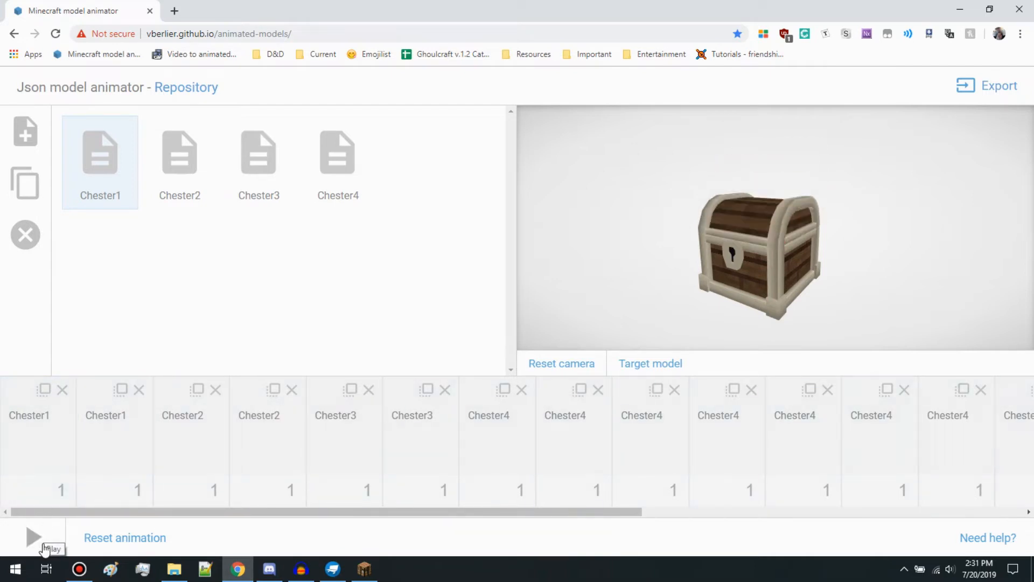
- Export the animated model with model path block/chester, texture path block/chester1 and pack format 4
click(973, 89)
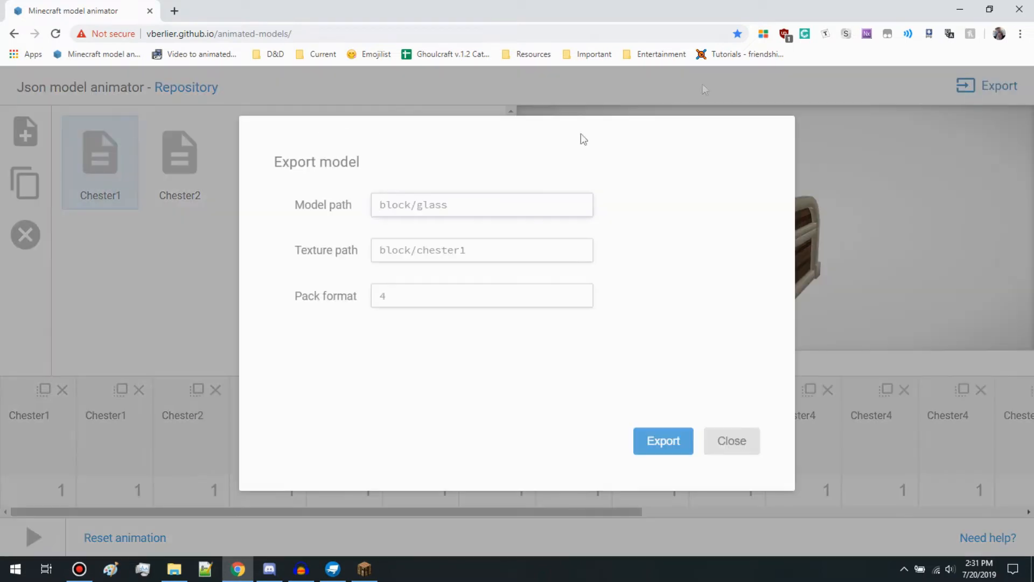
double_click(418, 205)
text(Ch)
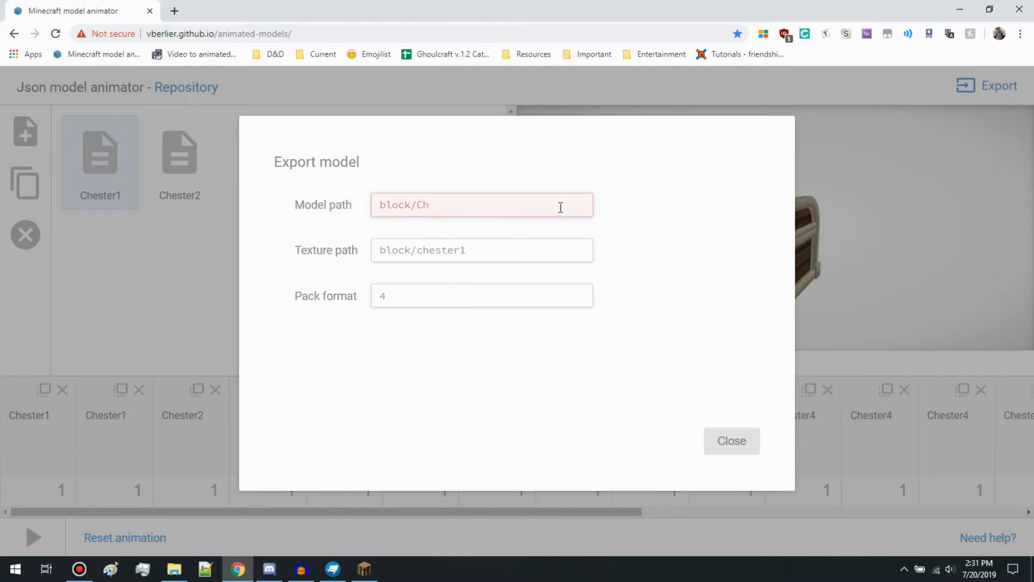
text(ester)
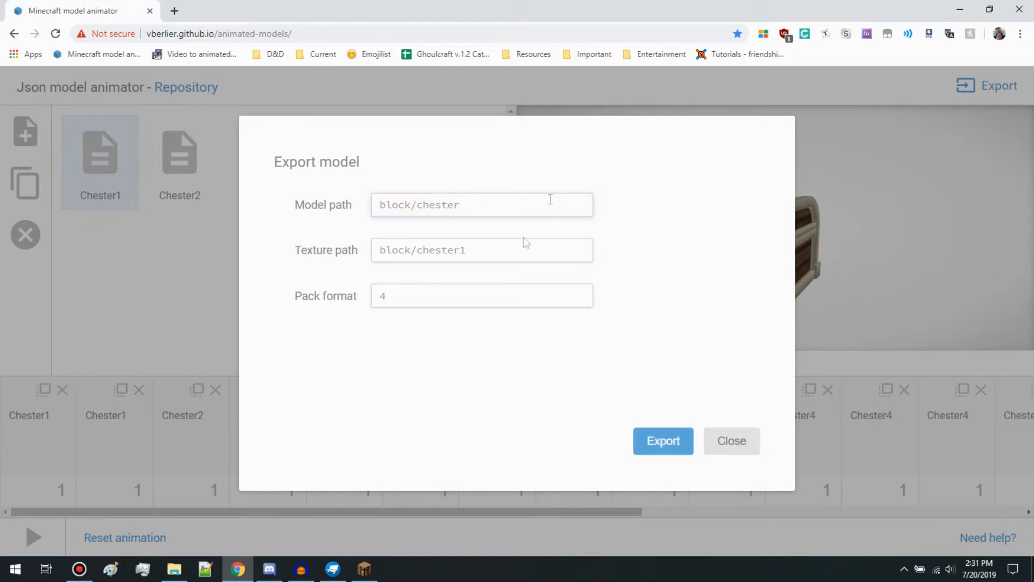
drag(470, 251, 447, 251)
click(478, 250)
click(382, 298)
click(659, 445)
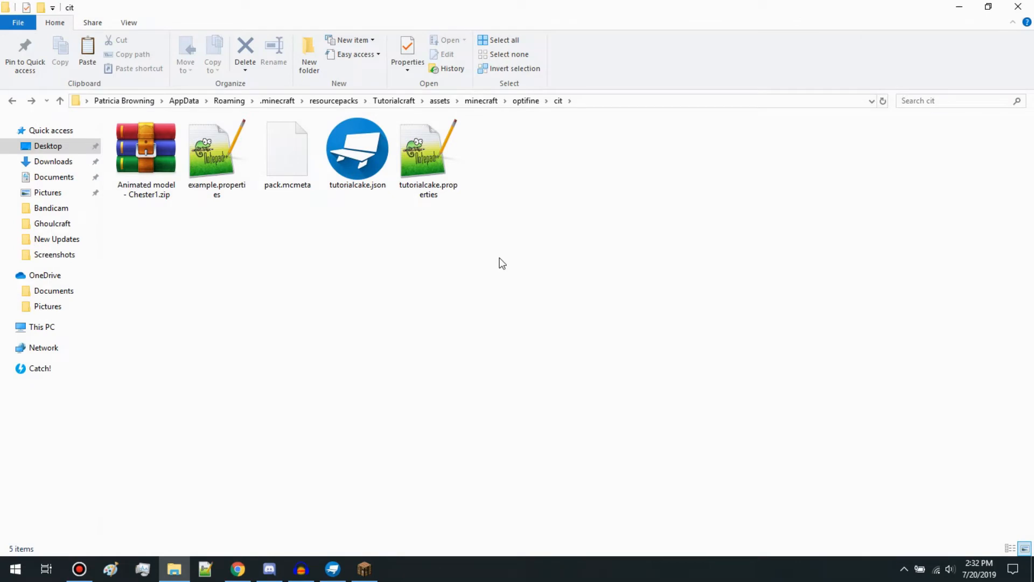
- Extract chester.json from assets\minecraft\models\block in the "Animated model - Chester1.zip" archive into the resource pack's optifine\cit folder
double_click(153, 149)
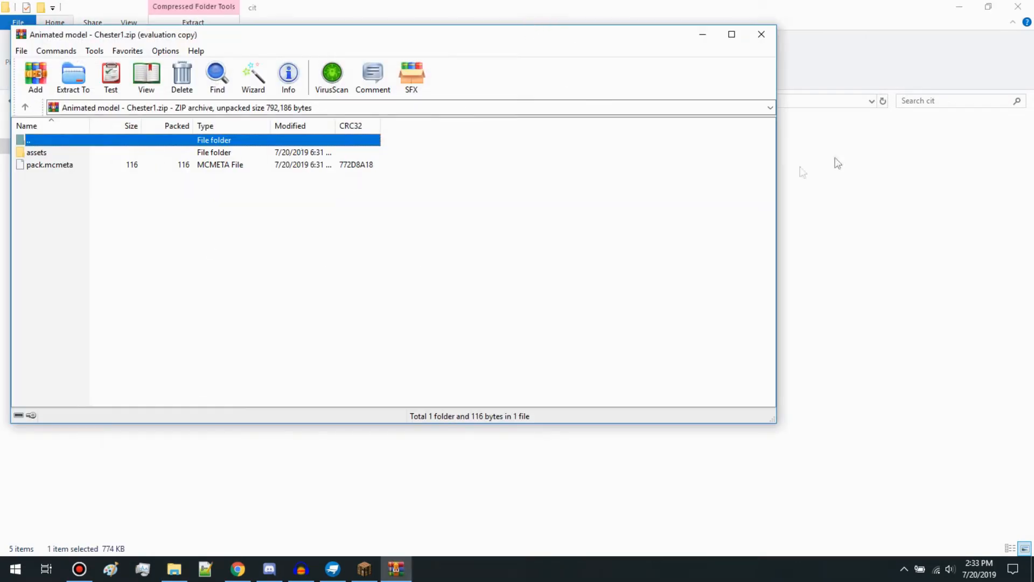
drag(776, 171, 409, 195)
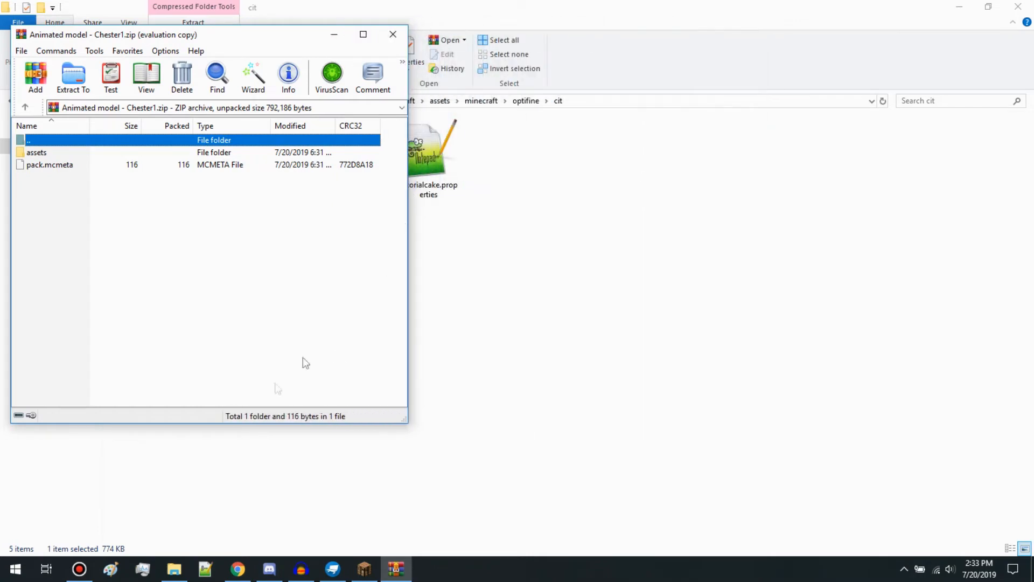
double_click(37, 154)
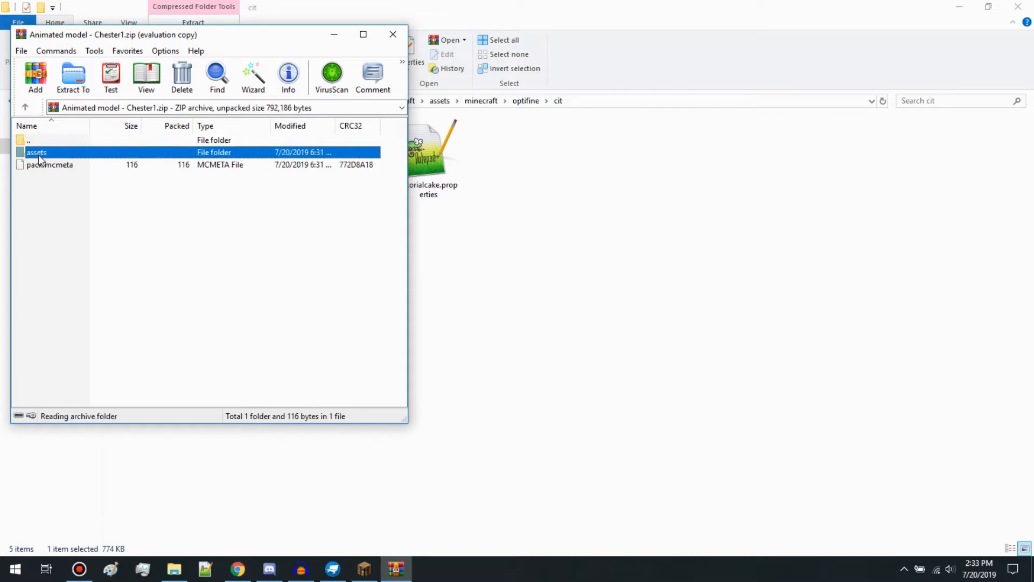
double_click(37, 154)
double_click(38, 154)
double_click(38, 154)
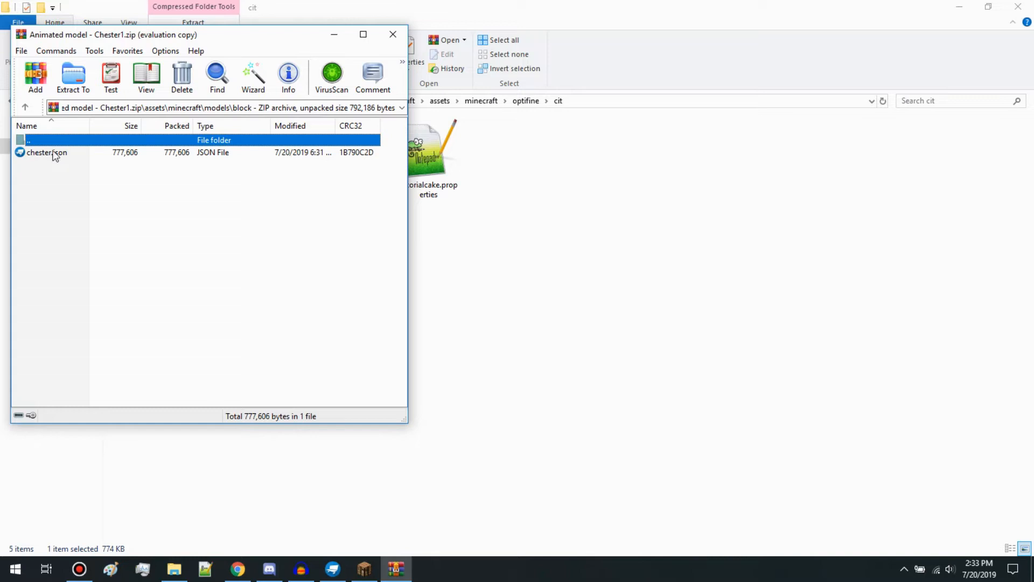
drag(44, 150, 584, 221)
click(329, 254)
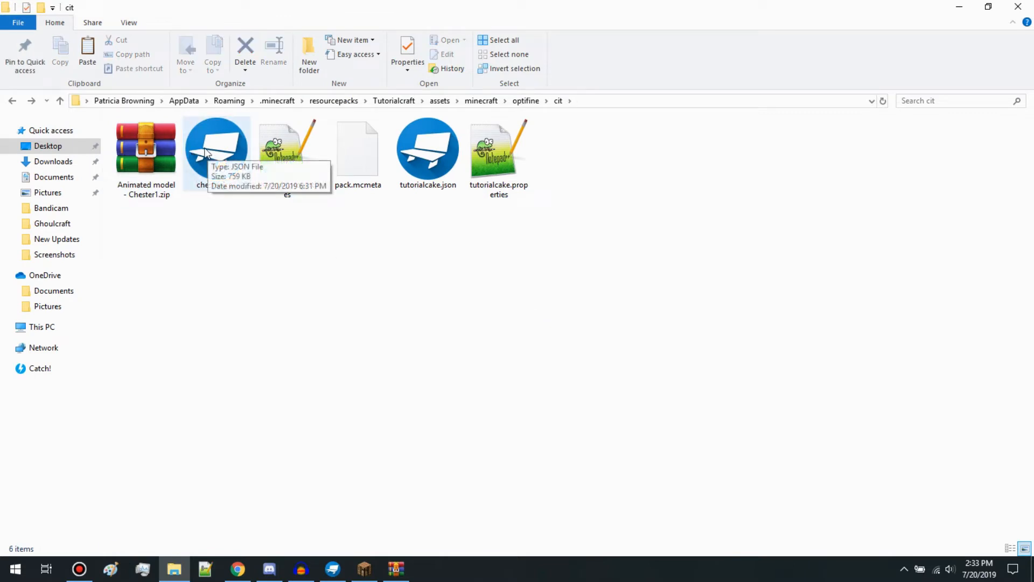
- Open the textures\block folder of the Tutorialcraft resource pack in File Explorer
click(474, 101)
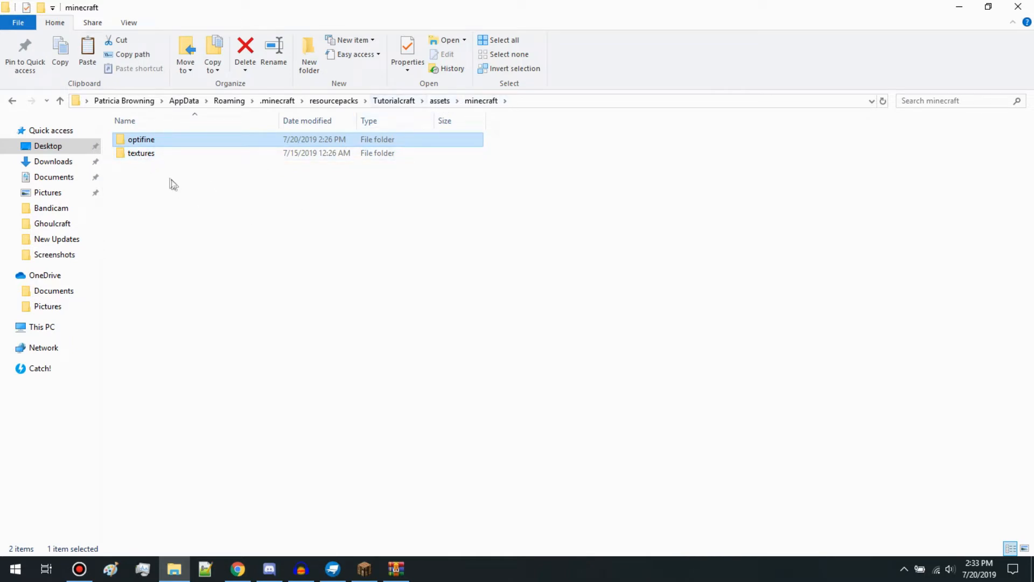
double_click(150, 154)
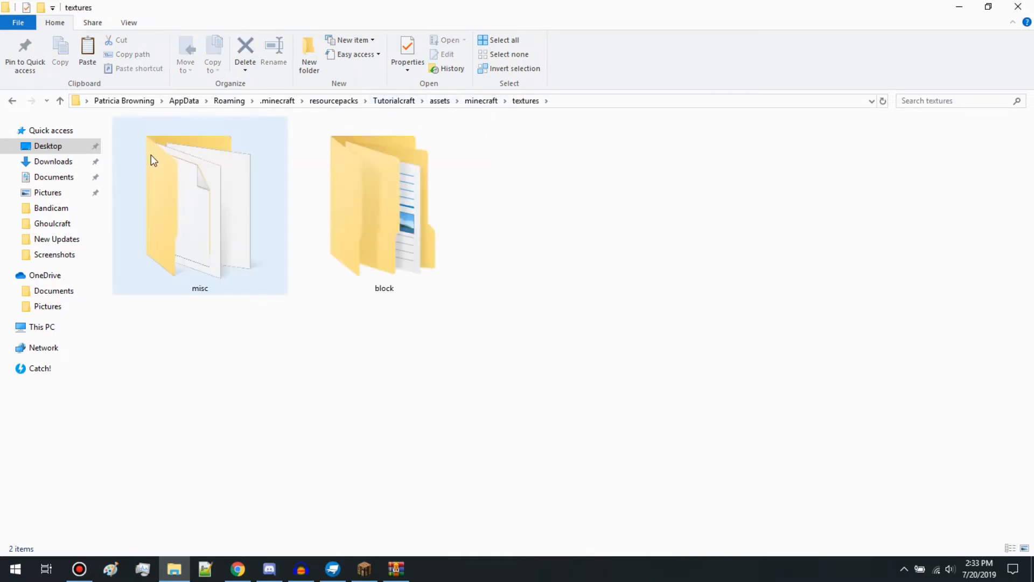
click(386, 190)
double_click(386, 189)
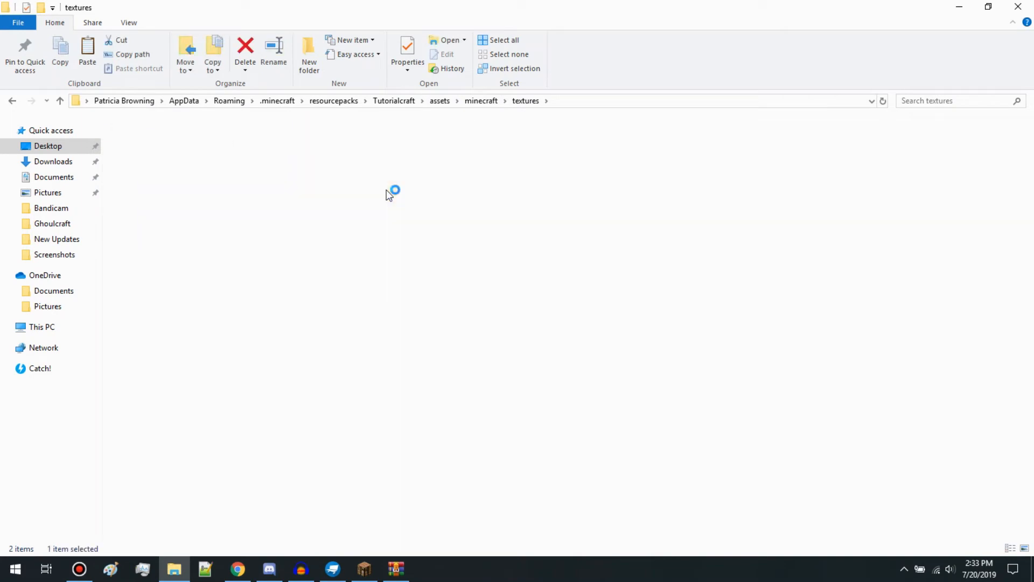
- Extract chester1.png and chester1.png.mcmeta from the archive's assets\minecraft\textures\block folder into the resource pack's textures\block folder
click(400, 575)
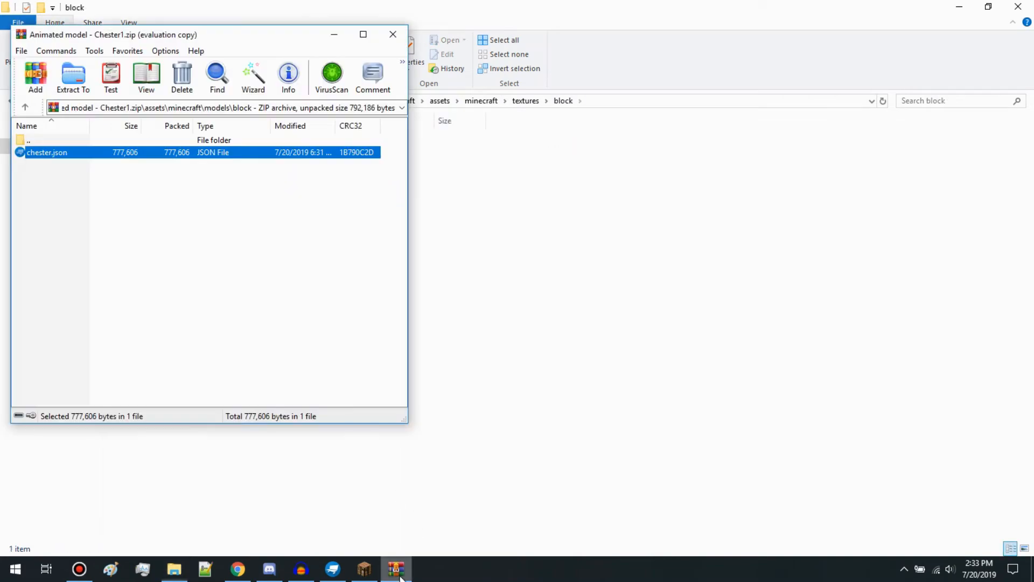
click(179, 241)
click(25, 107)
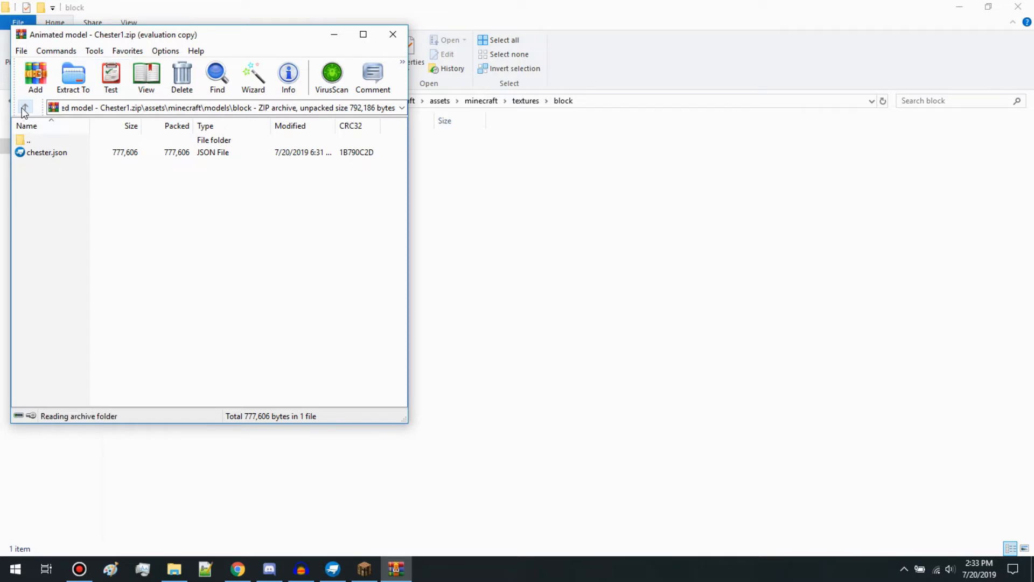
click(25, 106)
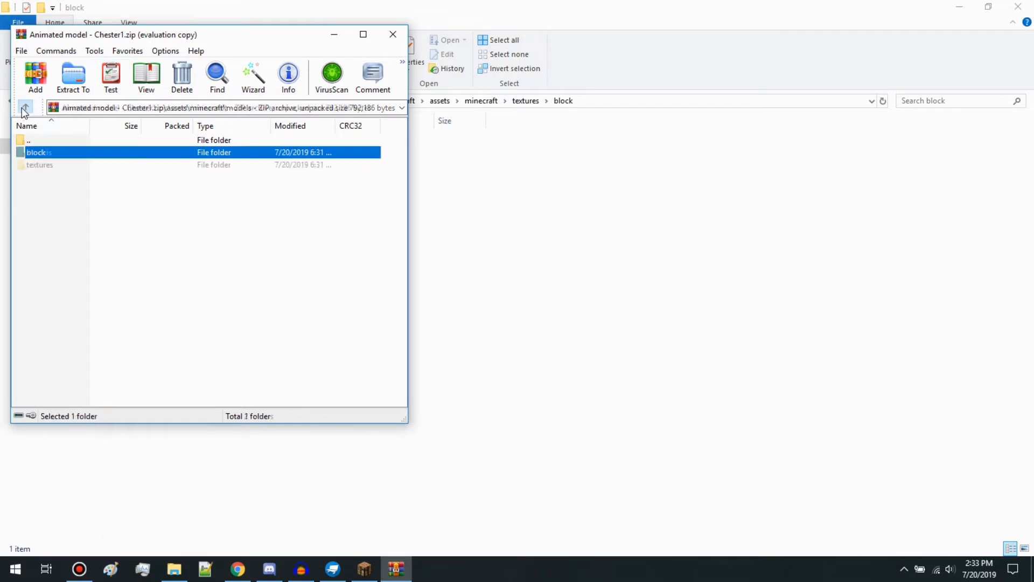
double_click(38, 165)
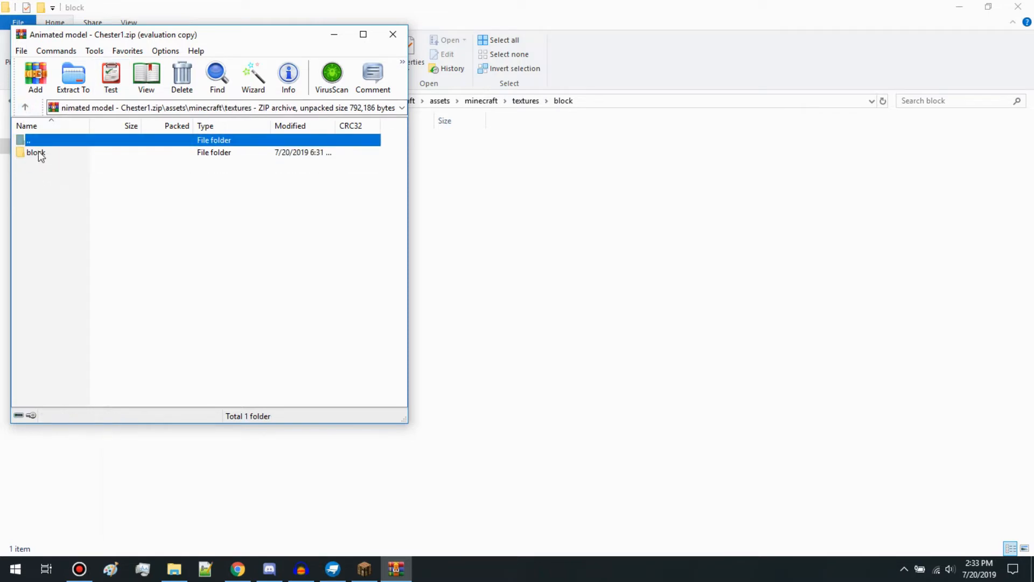
double_click(38, 153)
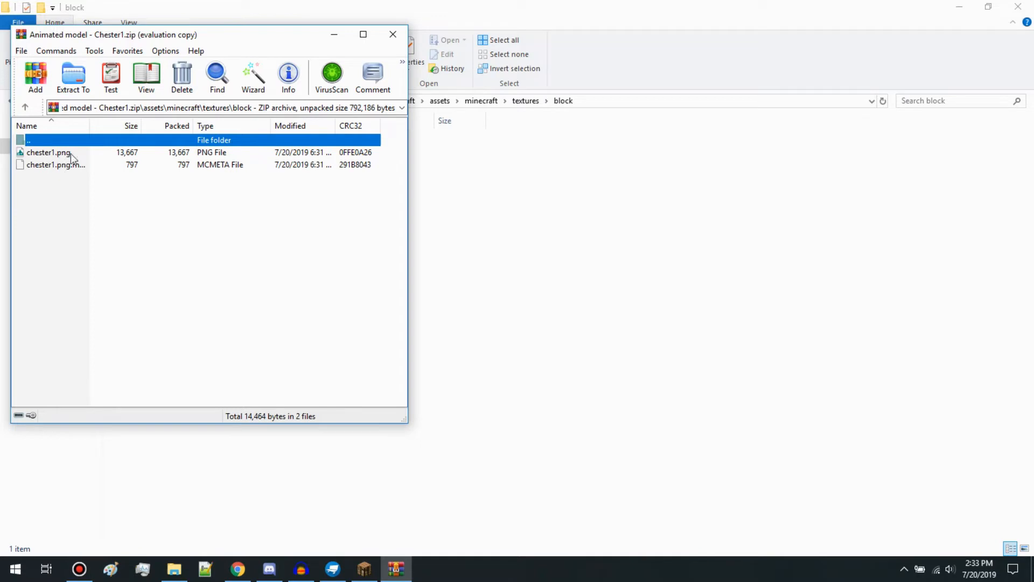
drag(91, 130, 167, 131)
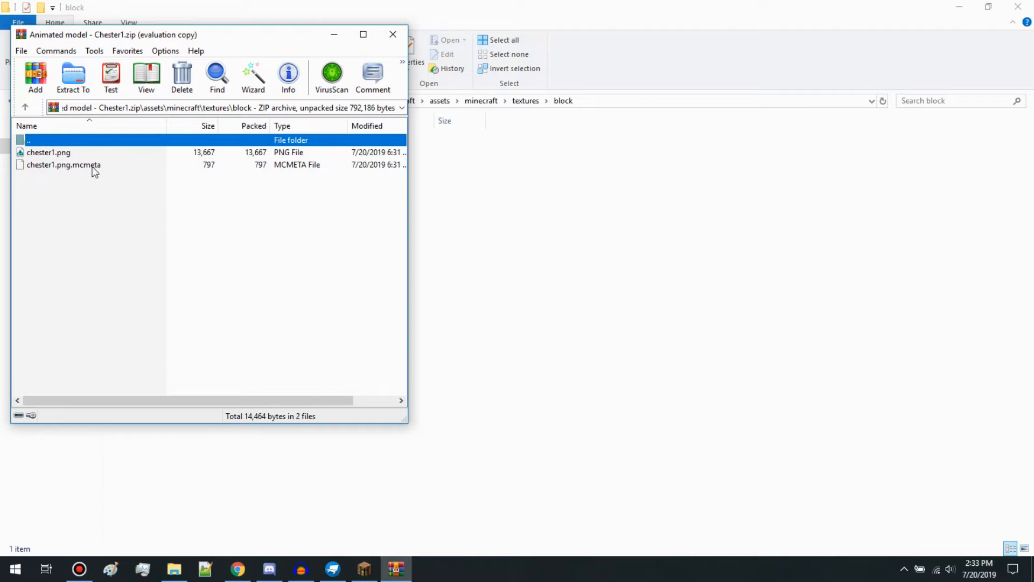
click(34, 163)
shift+click(26, 154)
drag(26, 154, 529, 227)
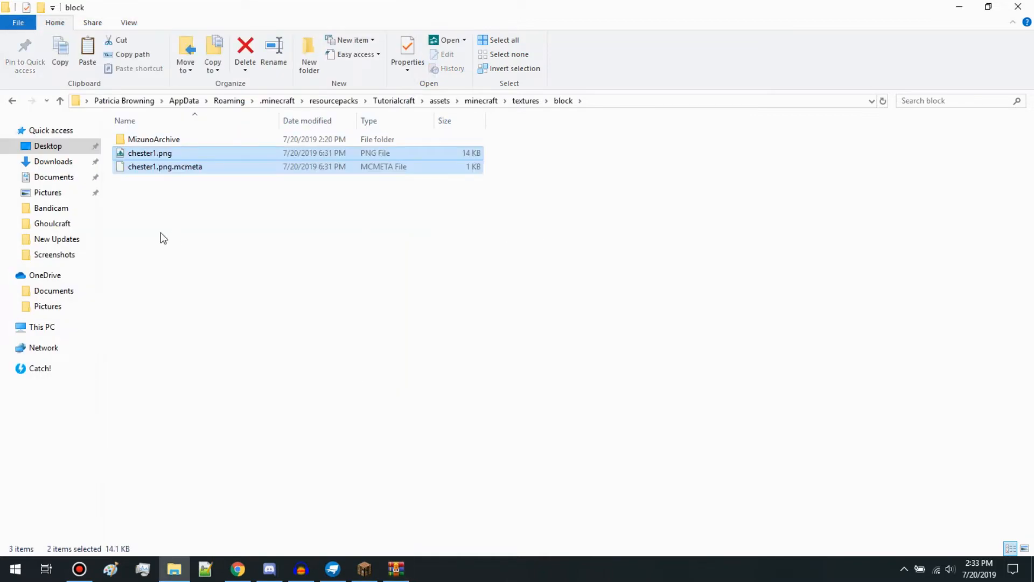
click(163, 237)
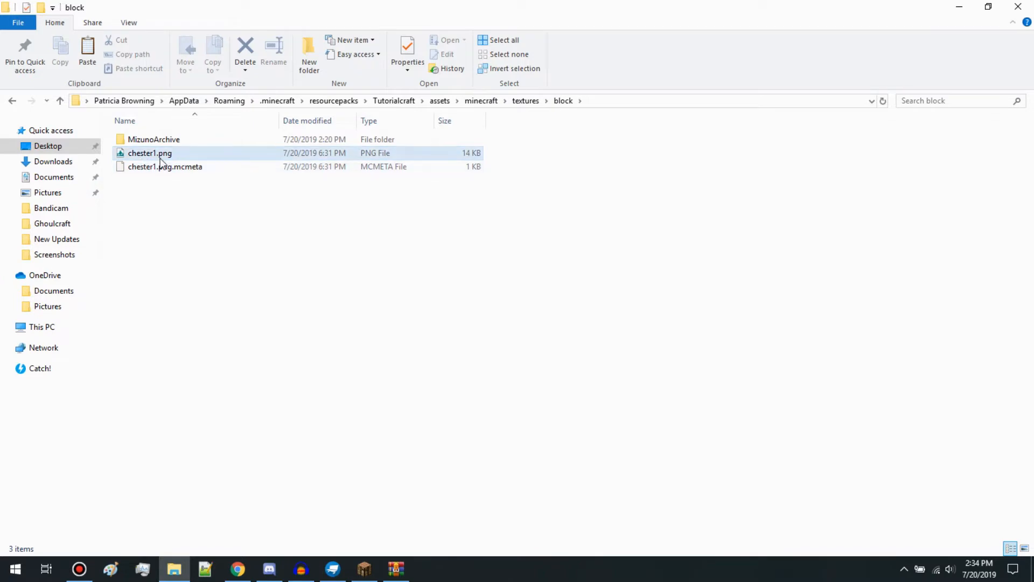
- View the extracted chester1.png texture in the photo viewer and close it
click(139, 155)
right_click(142, 154)
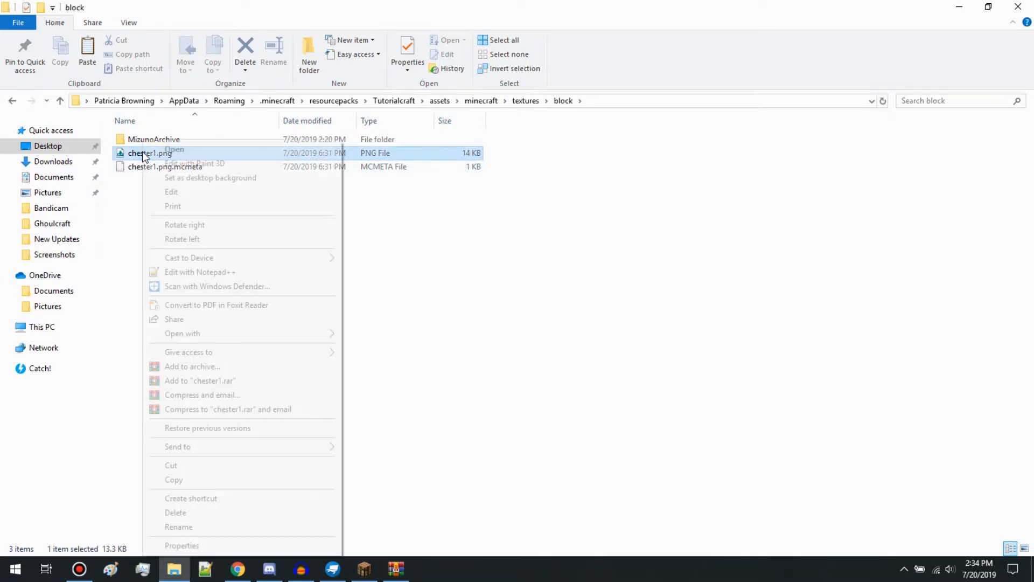
click(162, 152)
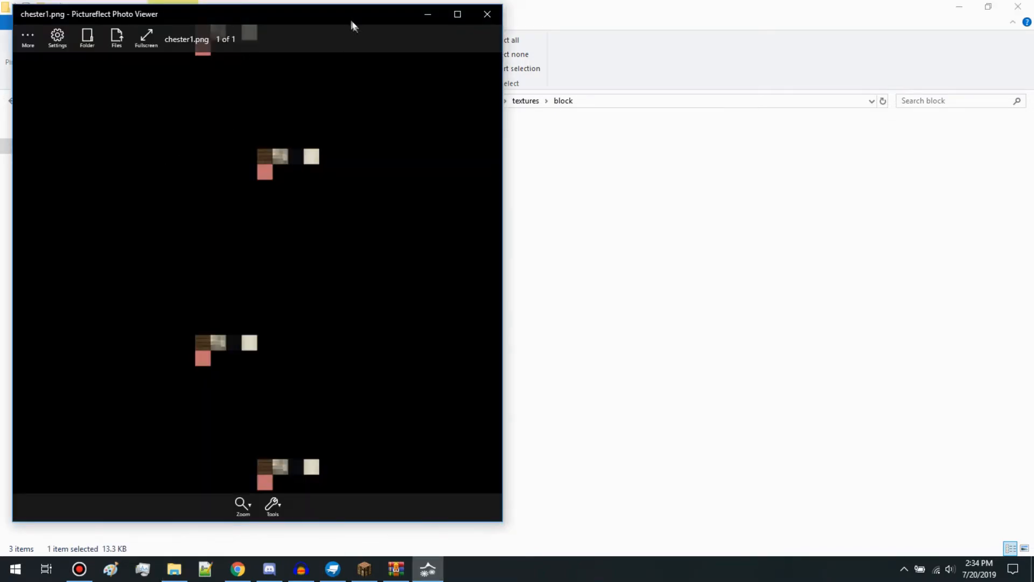
drag(351, 25, 575, 39)
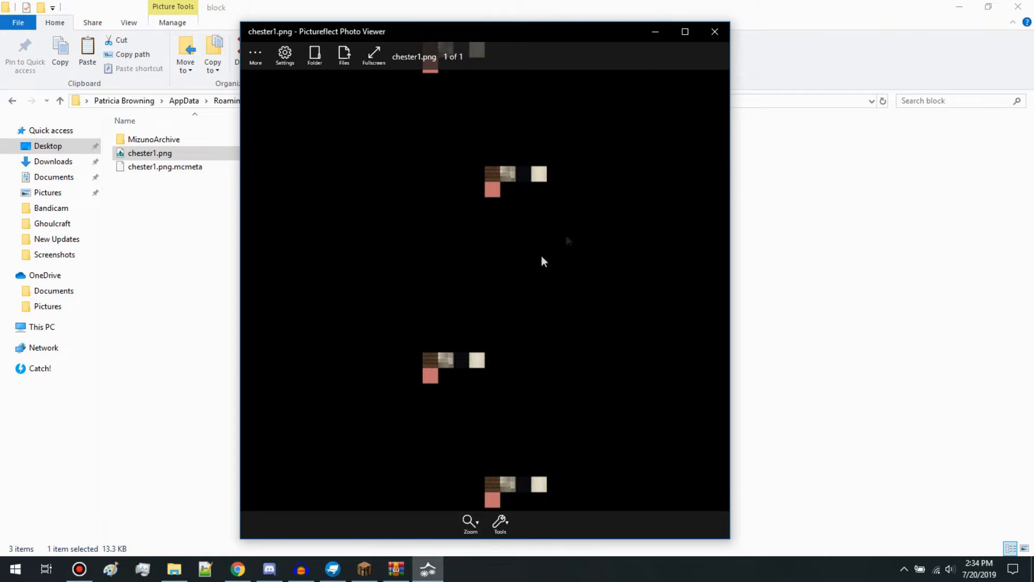
click(715, 31)
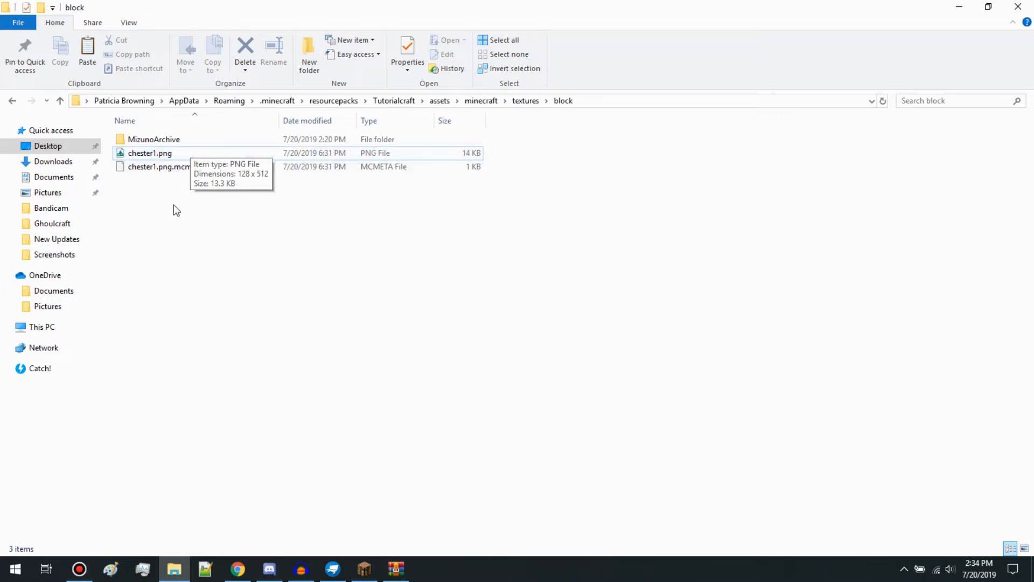
click(164, 167)
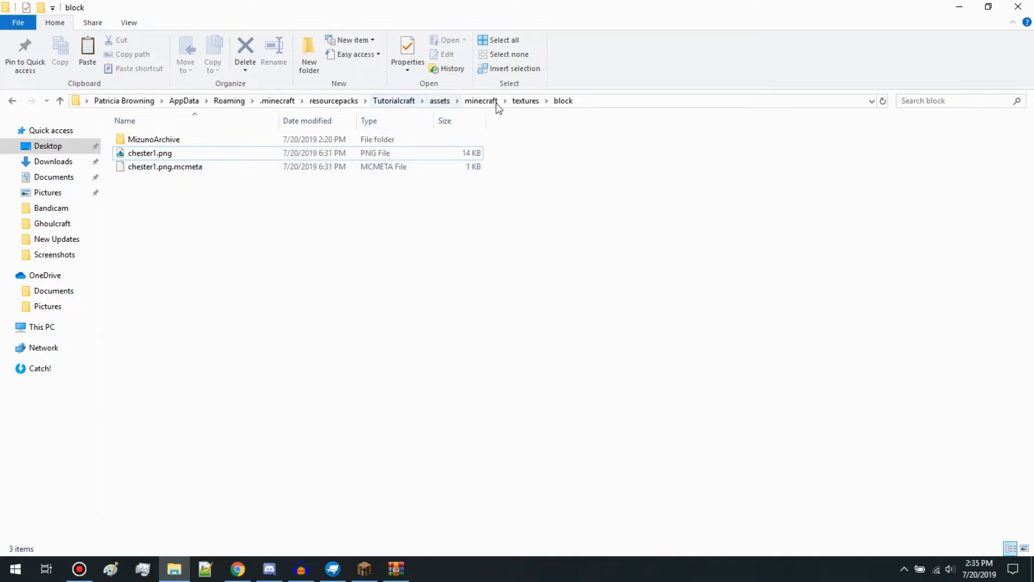
- Open example.properties from the resource pack's optifine\cit folder in Notepad++
click(468, 103)
double_click(160, 138)
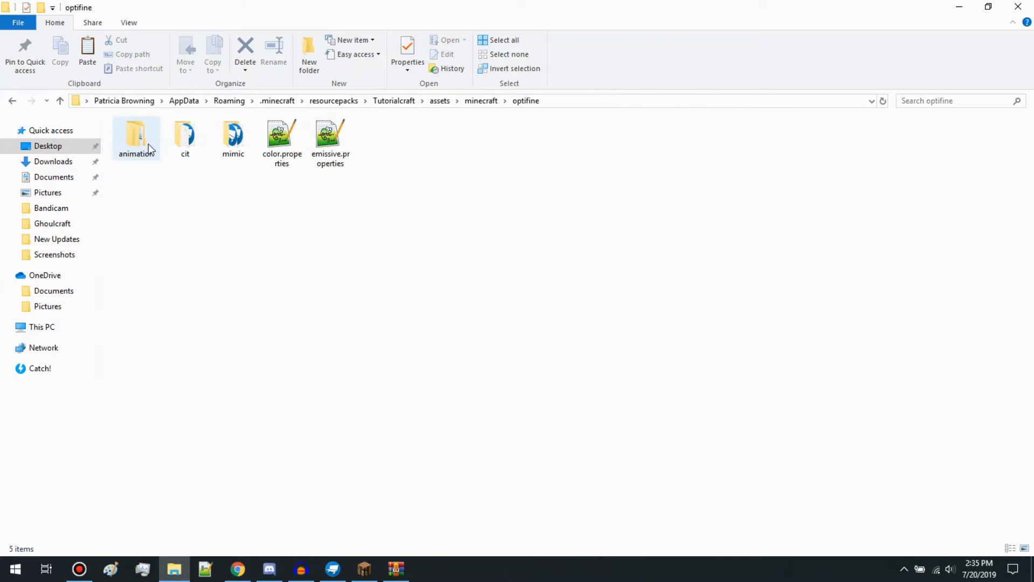
double_click(185, 134)
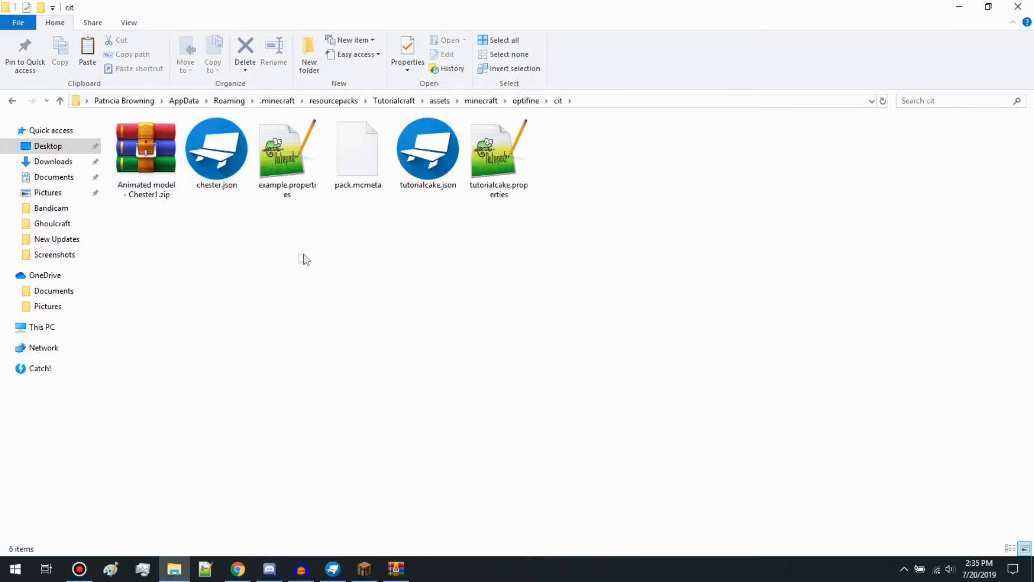
right_click(270, 154)
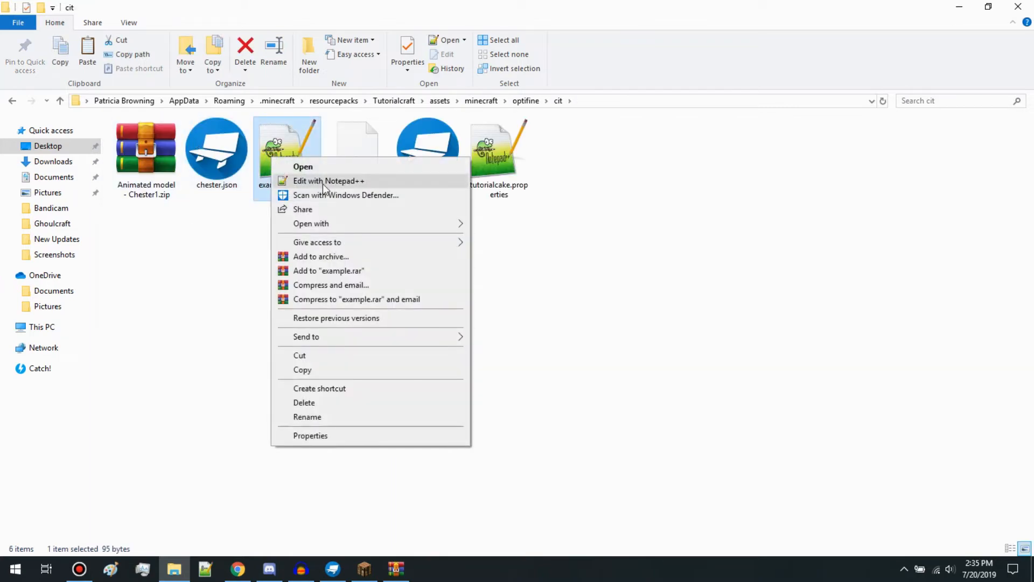
click(322, 183)
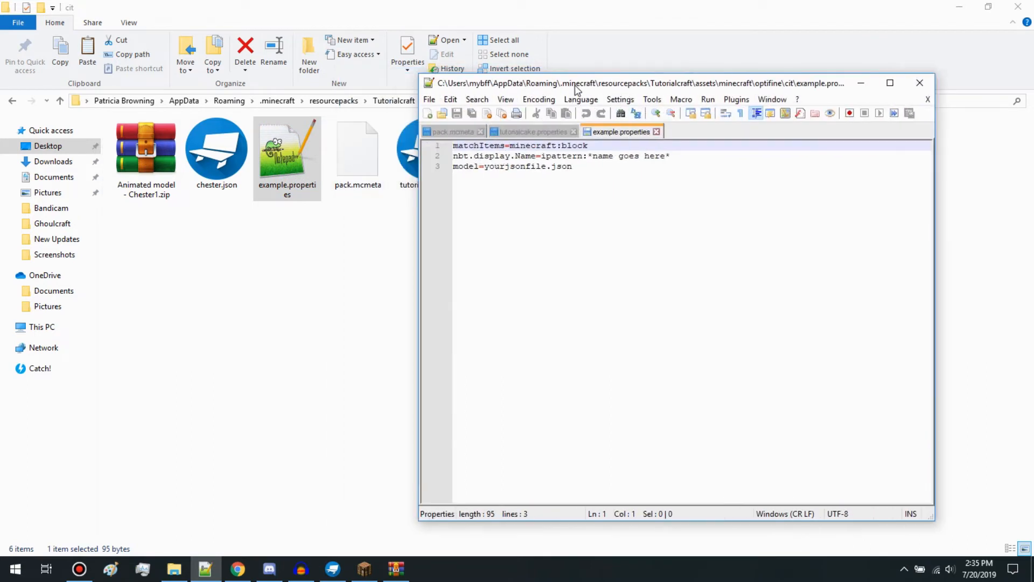
- Set the matchItems value in example.properties to minecraft:chest
drag(561, 145, 599, 145)
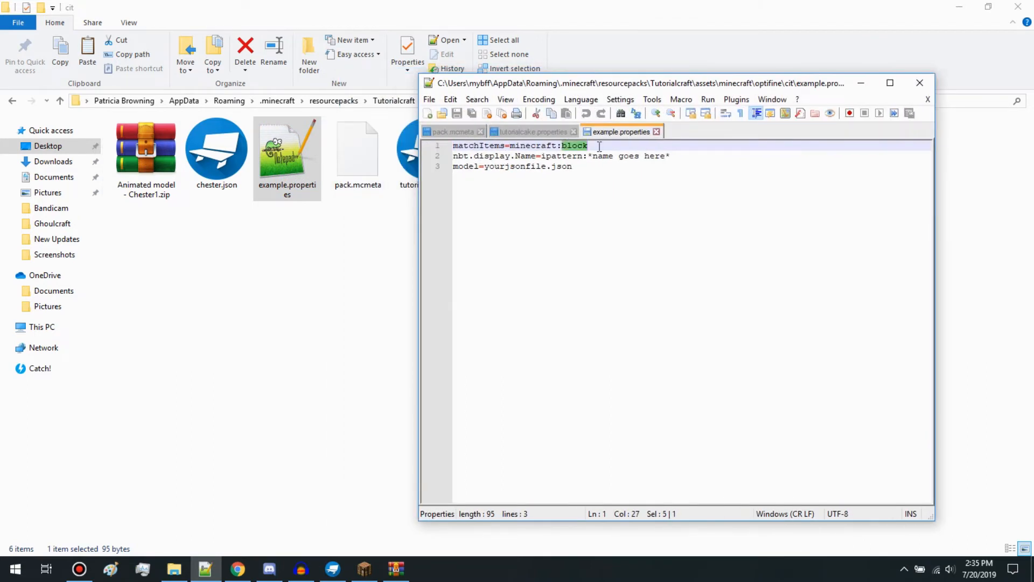
text(chest)
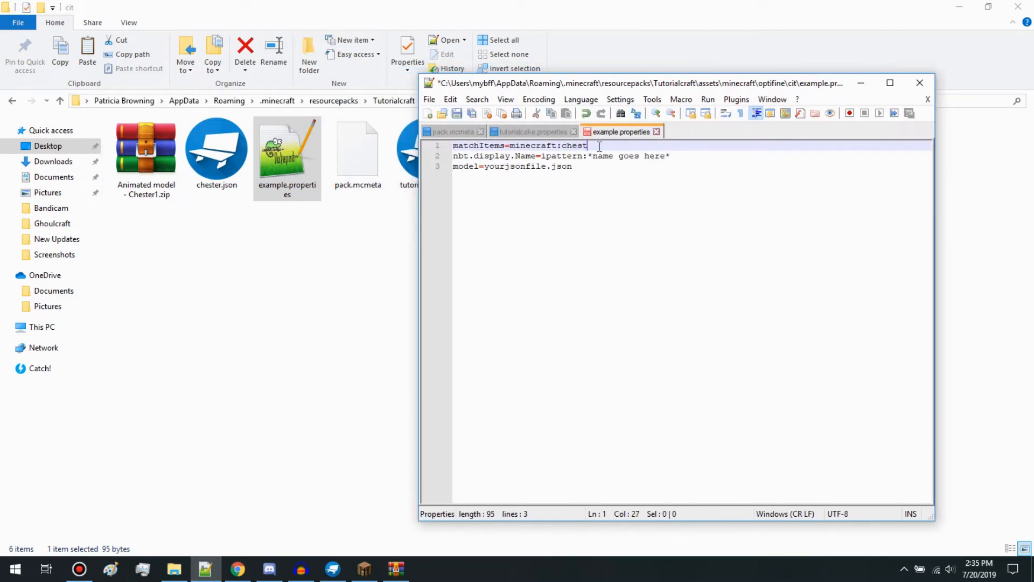
click(633, 177)
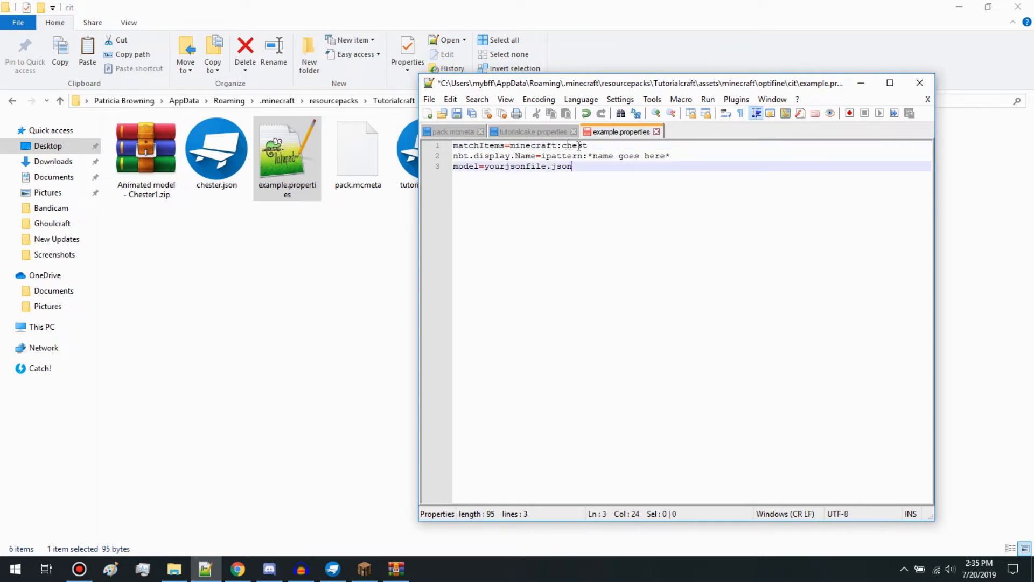
- Set the display name pattern to *Chester* and the model to chester.json in example.properties
drag(593, 157, 666, 156)
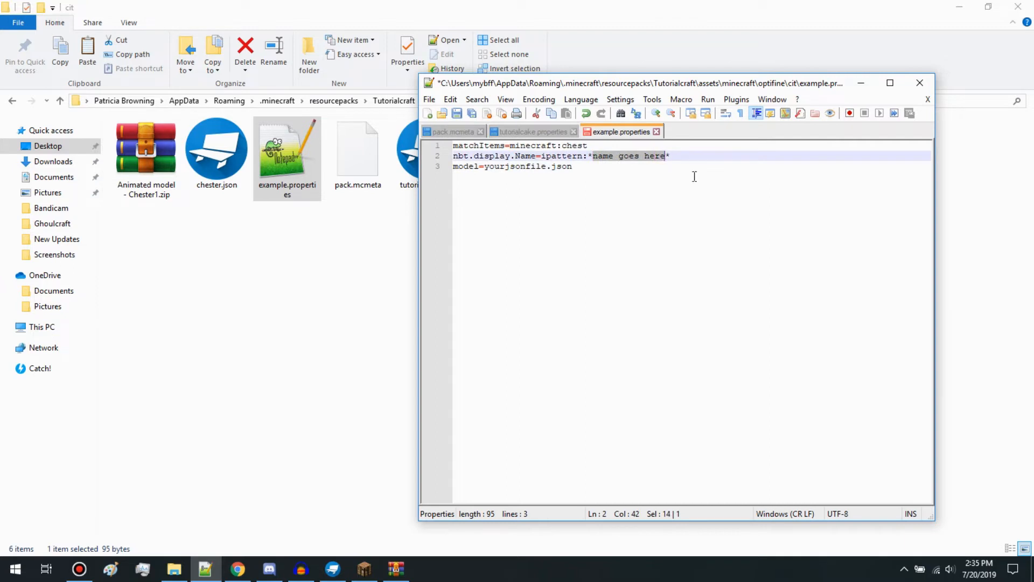
text(M)
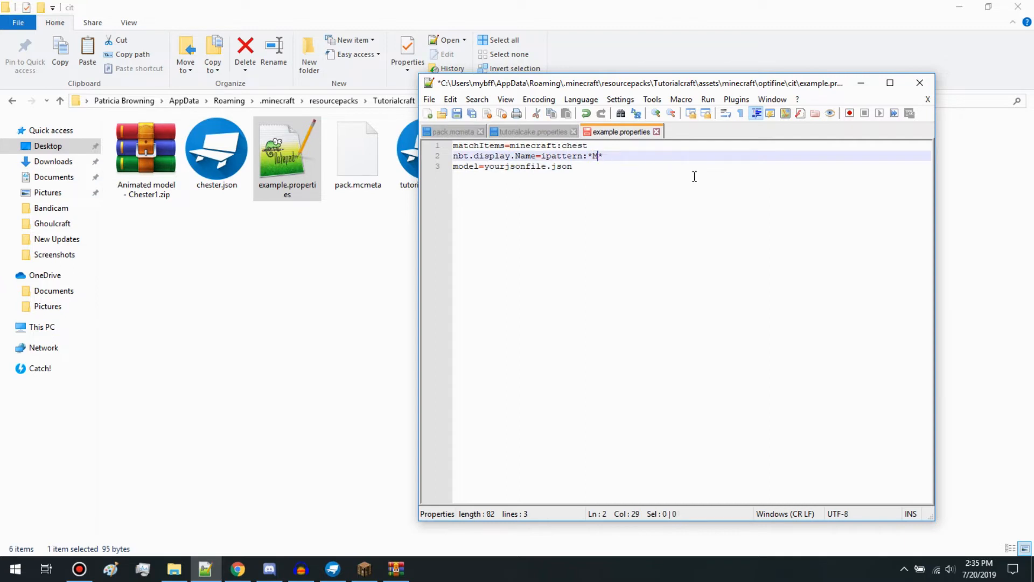
text(hester)
drag(546, 166, 485, 168)
text(chester)
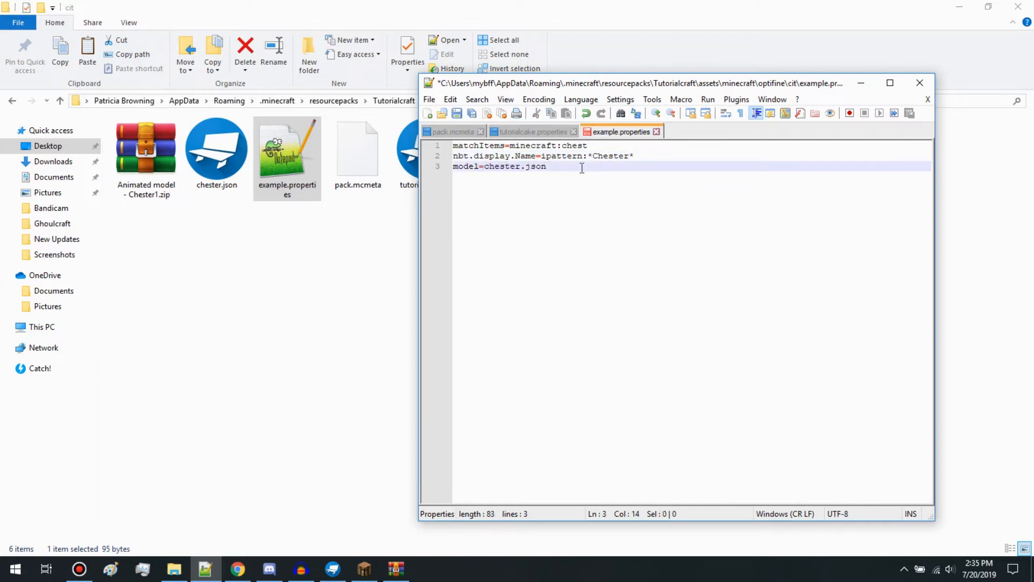
- Save the edited properties file as chester.properties in the cit folder and close Notepad++
click(429, 99)
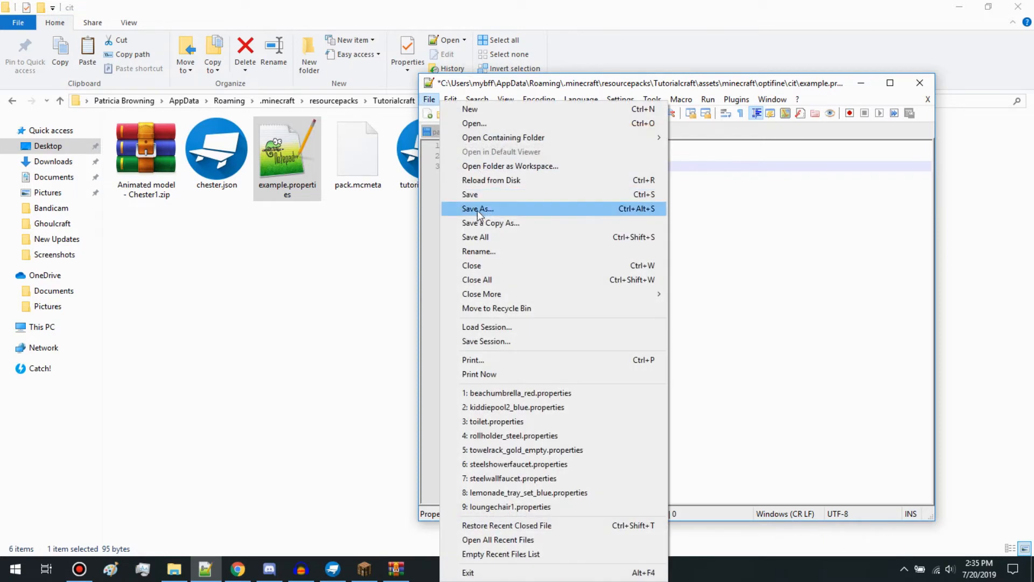
click(477, 209)
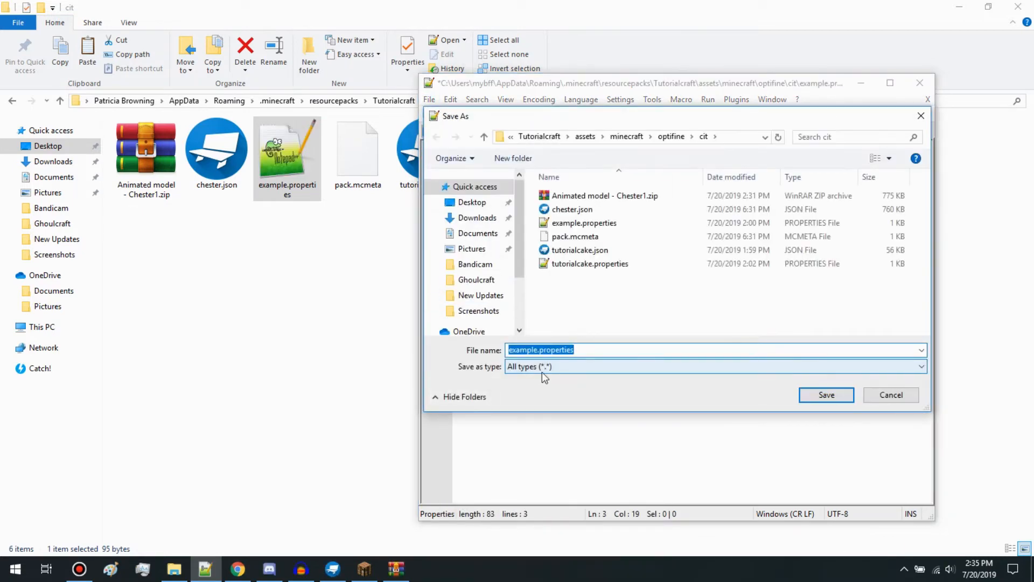
text(chester.properties)
key(Return)
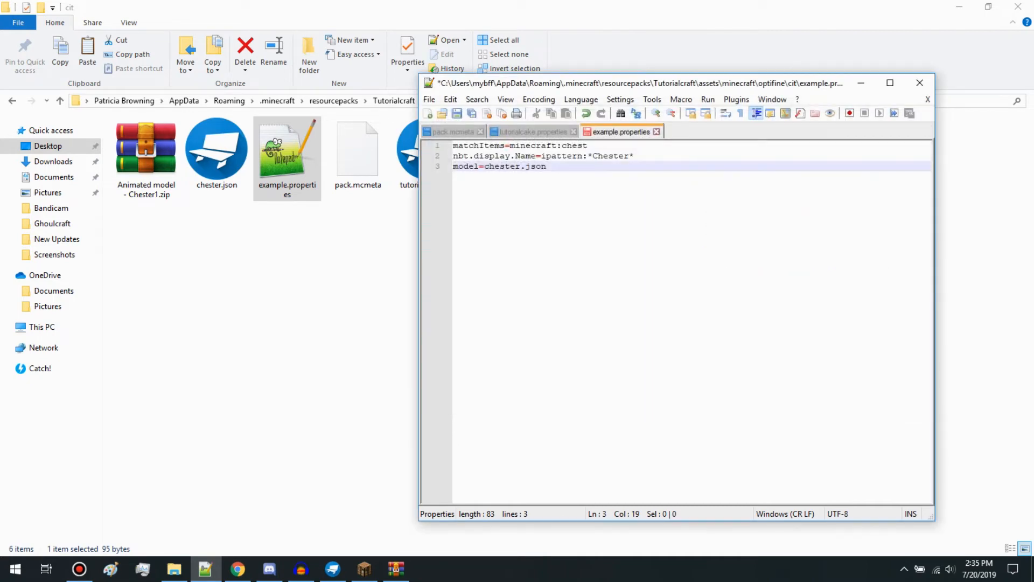
click(920, 82)
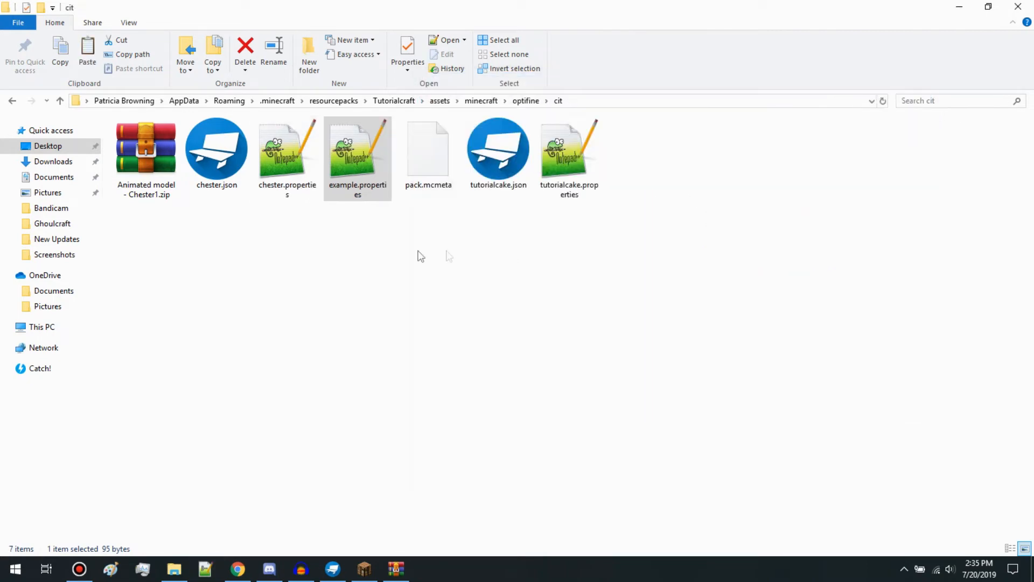
click(449, 256)
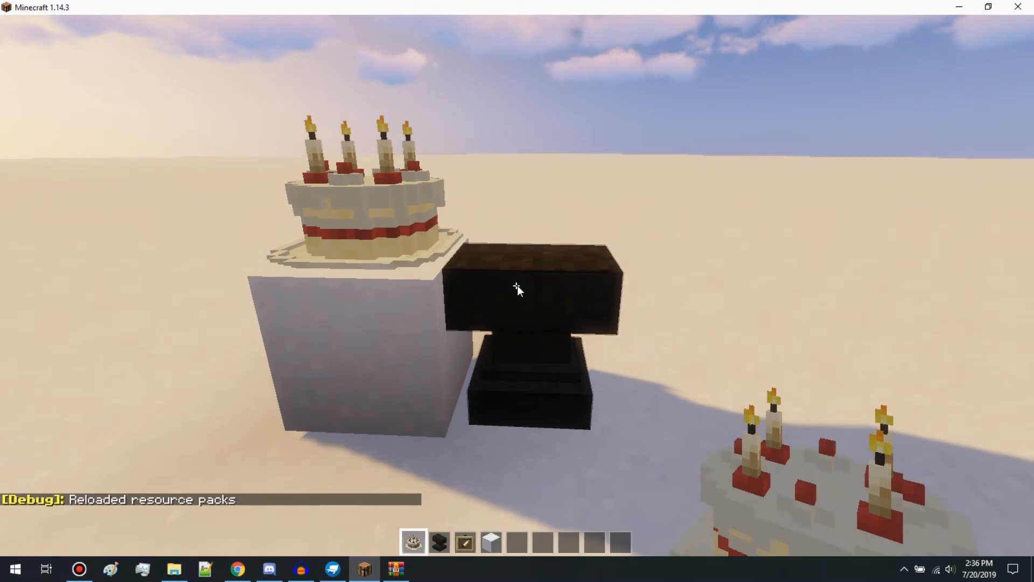
- In Minecraft, find the chest in the creative inventory by searching chest and put it in the fifth hotbar slot
key(e)
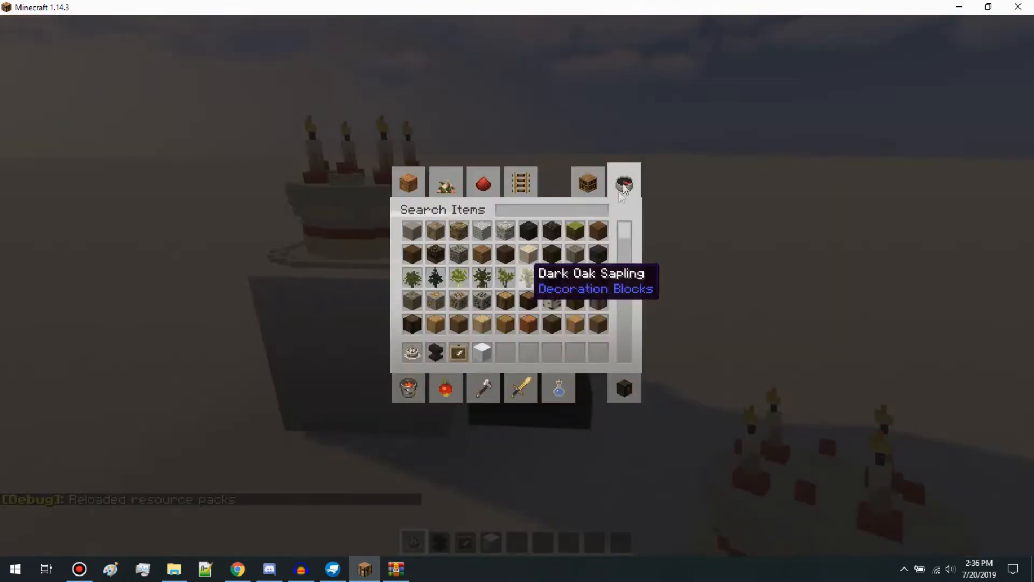
text(chest)
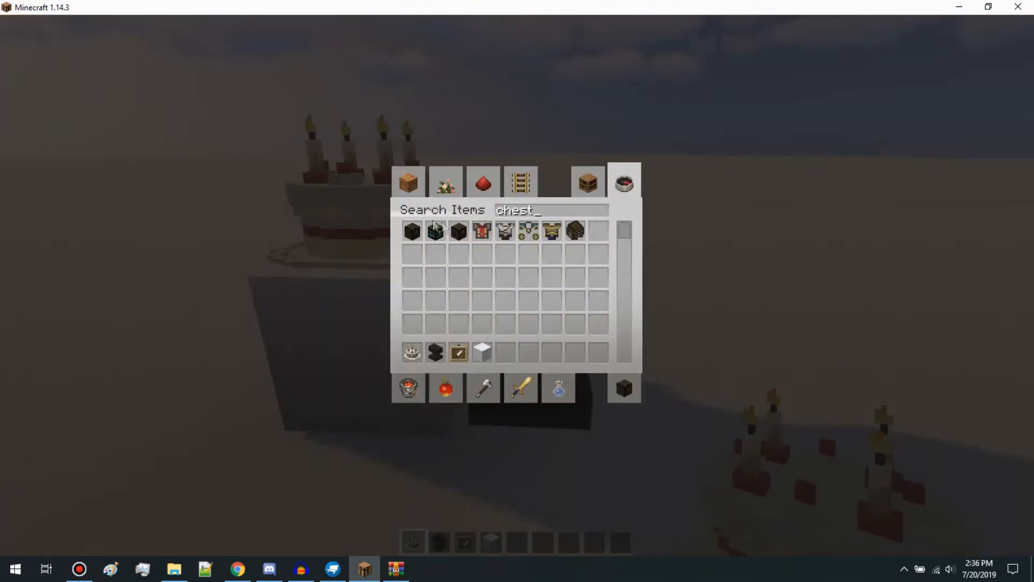
click(417, 233)
click(505, 353)
key(e)
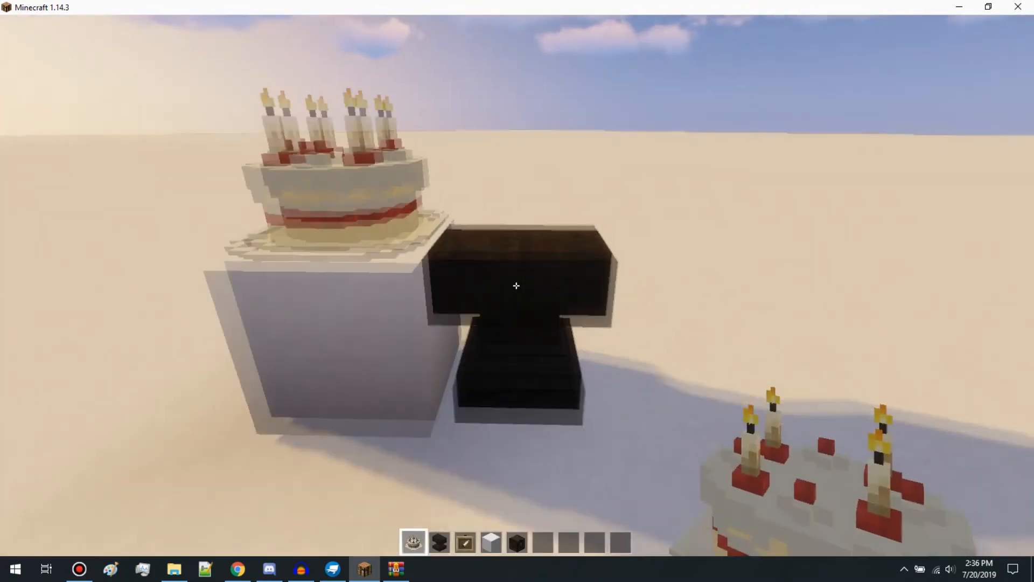
- Rename the chest Chester at the anvil and return it to the fifth hotbar slot
right_click(517, 286)
click(514, 377)
click(448, 249)
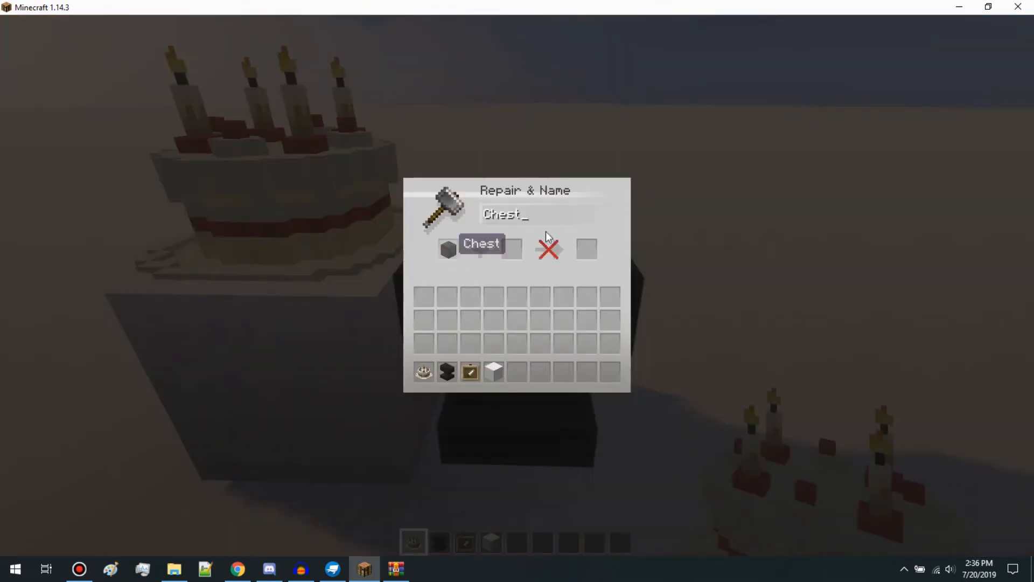
text(er)
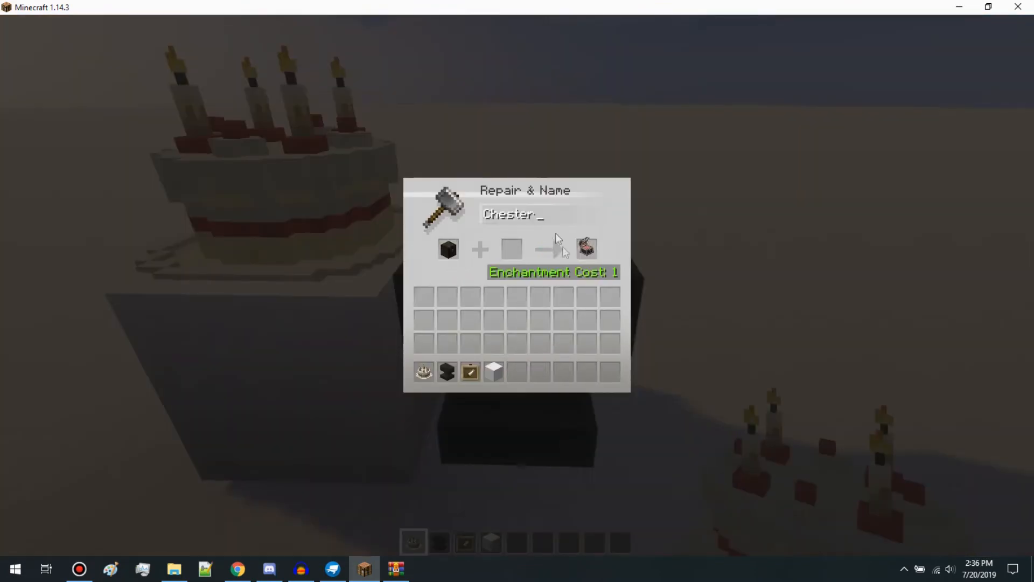
click(586, 249)
click(517, 372)
key(e)
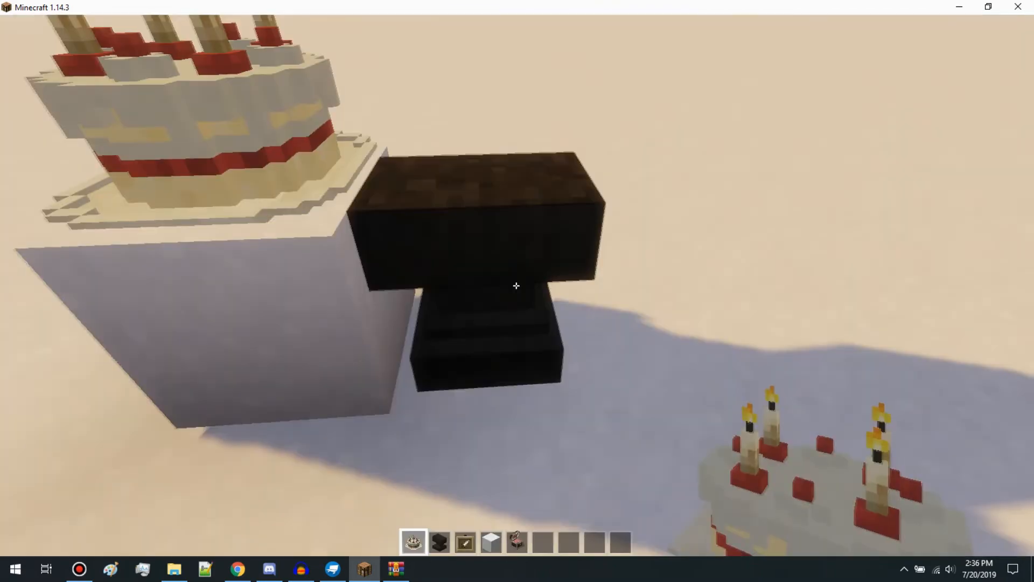
- Place the Chester chest on the sand beside the anvil and interact with it empty-handed
key(4)
key(3)
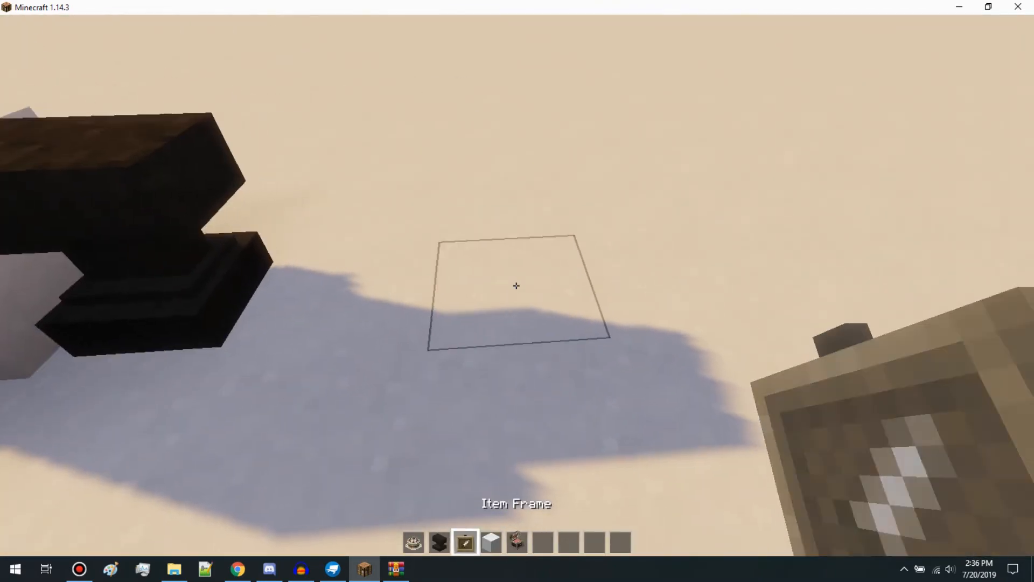
key(5)
right_click(516, 285)
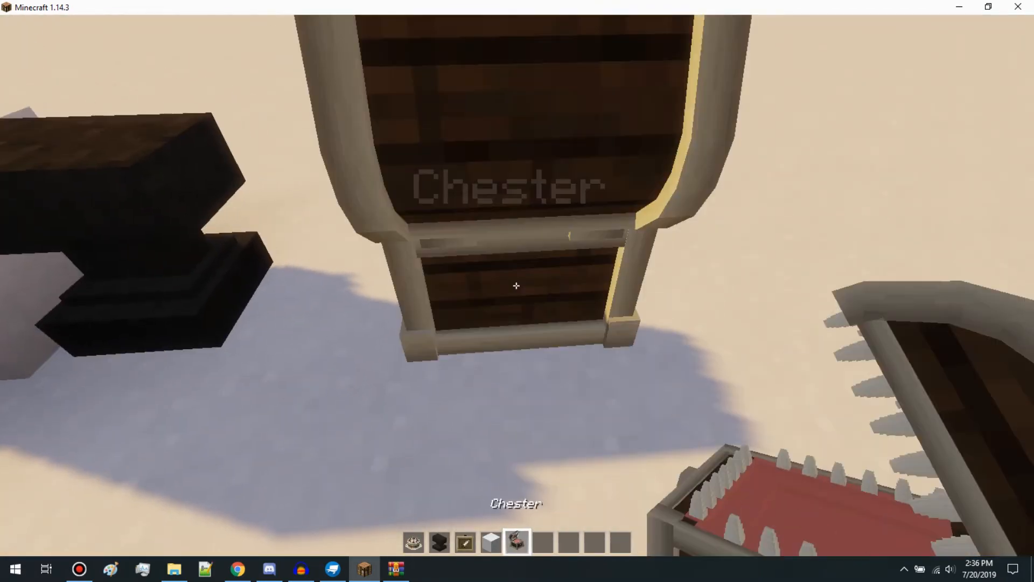
key(6)
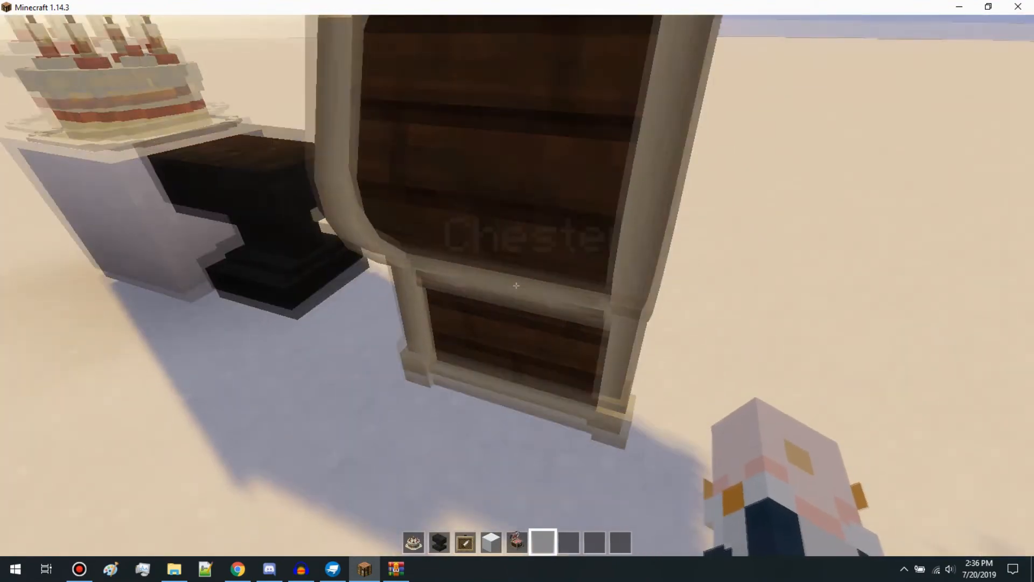
right_click(516, 285)
right_click(516, 285)
right_click(516, 285)
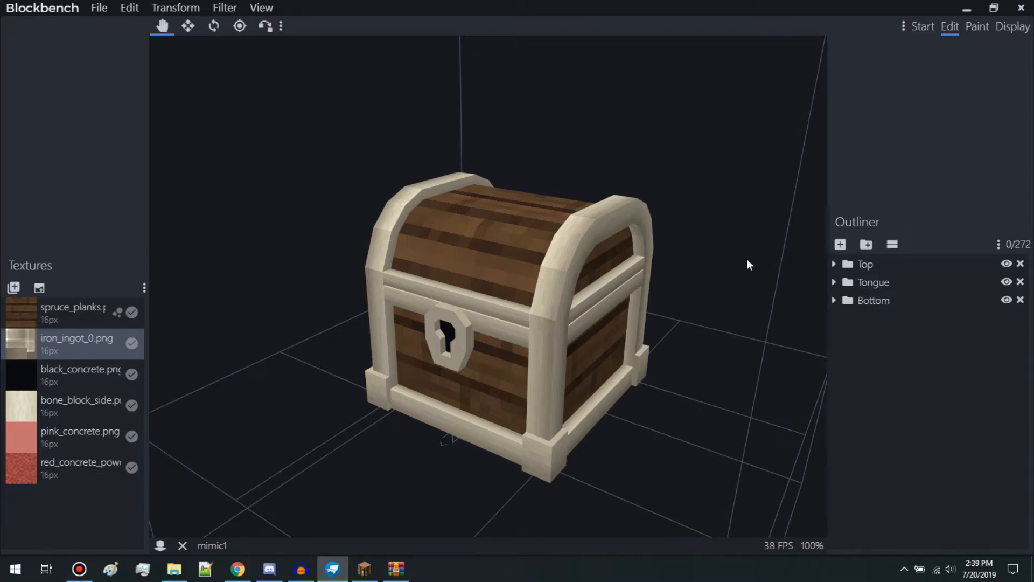
- In Blockbench, start a block/item model export of mimic1 and create a Chester2 folder inside optifine's animation folder
right_drag(729, 292, 730, 290)
drag(729, 290, 725, 292)
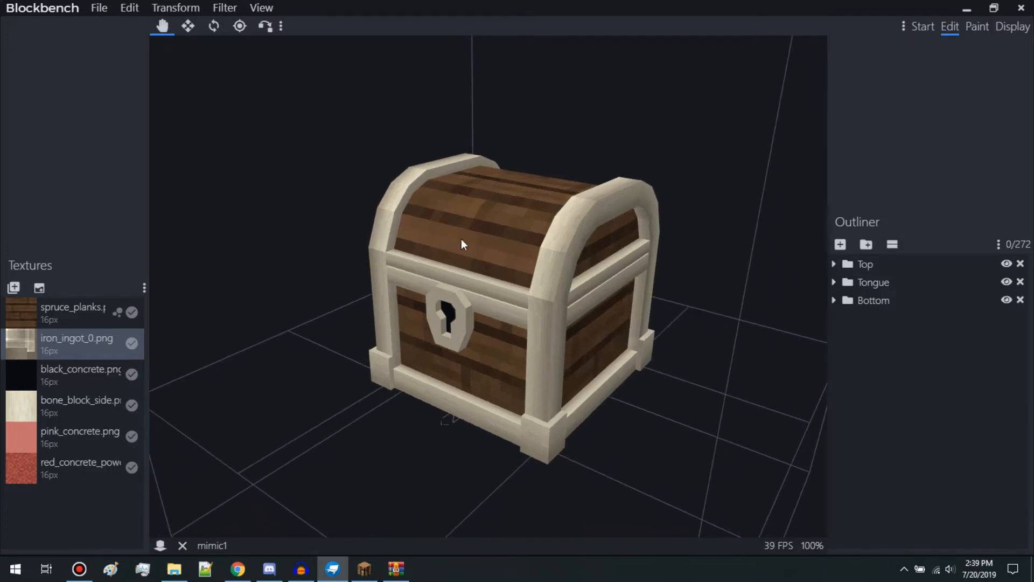
click(102, 8)
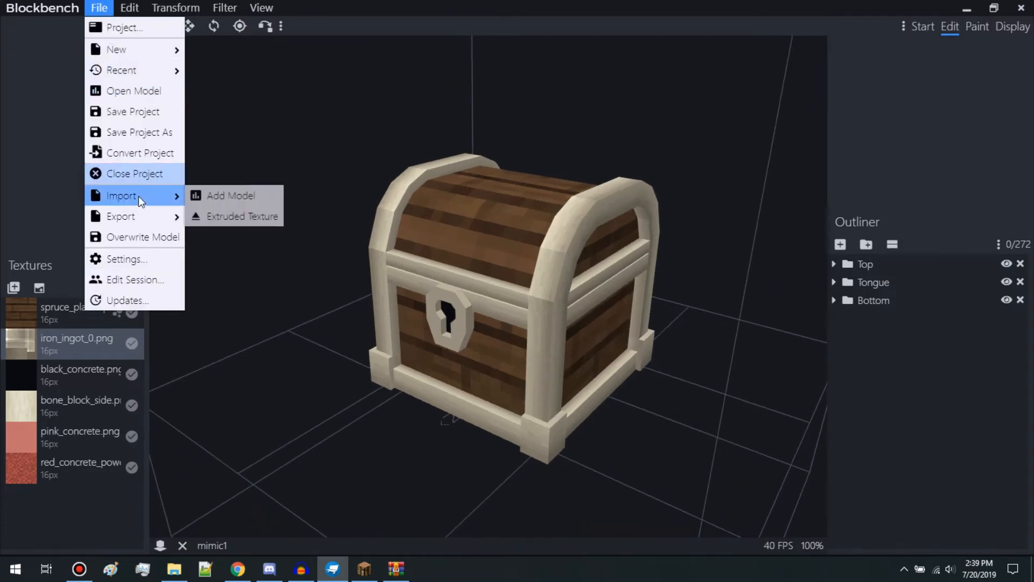
mouse_move(141, 216)
click(221, 217)
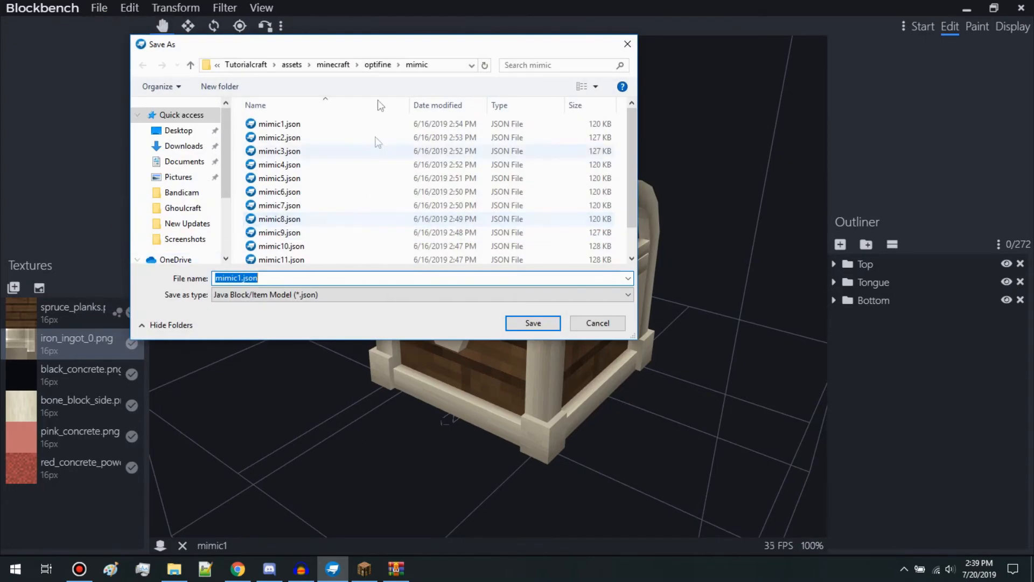
click(379, 65)
double_click(284, 126)
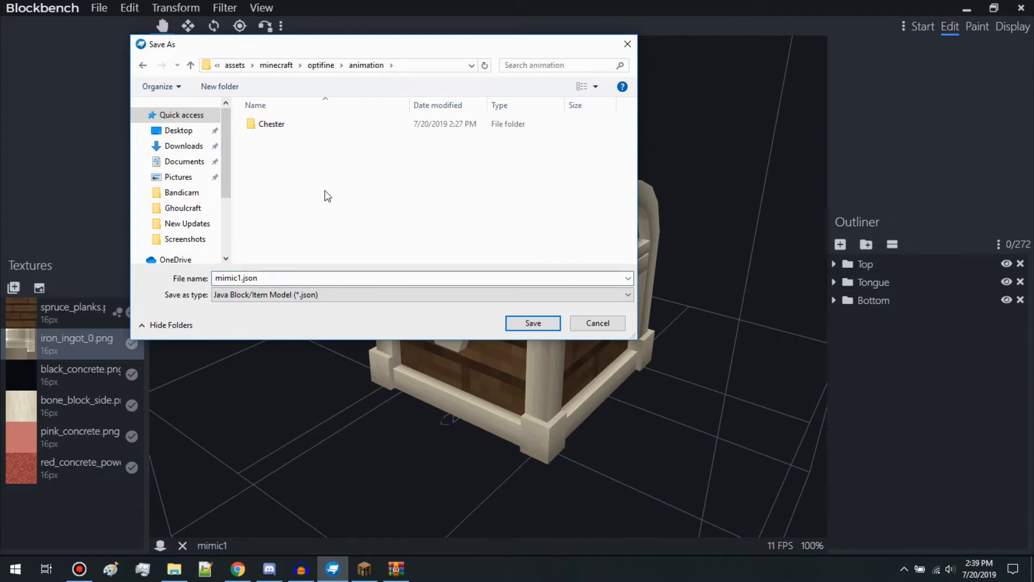
key(ctrl+shift+n)
text(C)
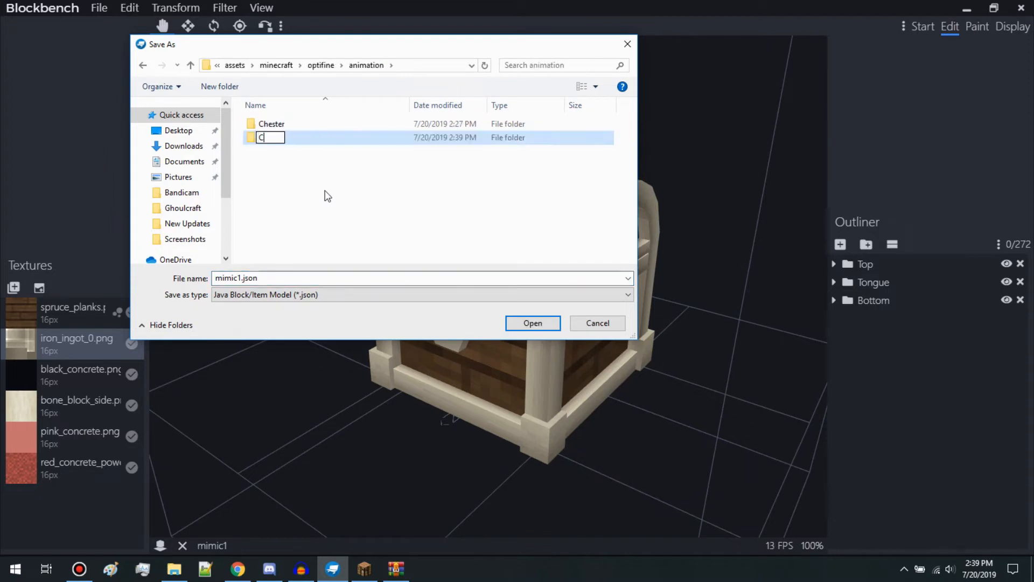
text(hester2)
key(Return)
- Save the closed chest model as Chester1 in the Chester2 folder
double_click(275, 139)
text(Chester1)
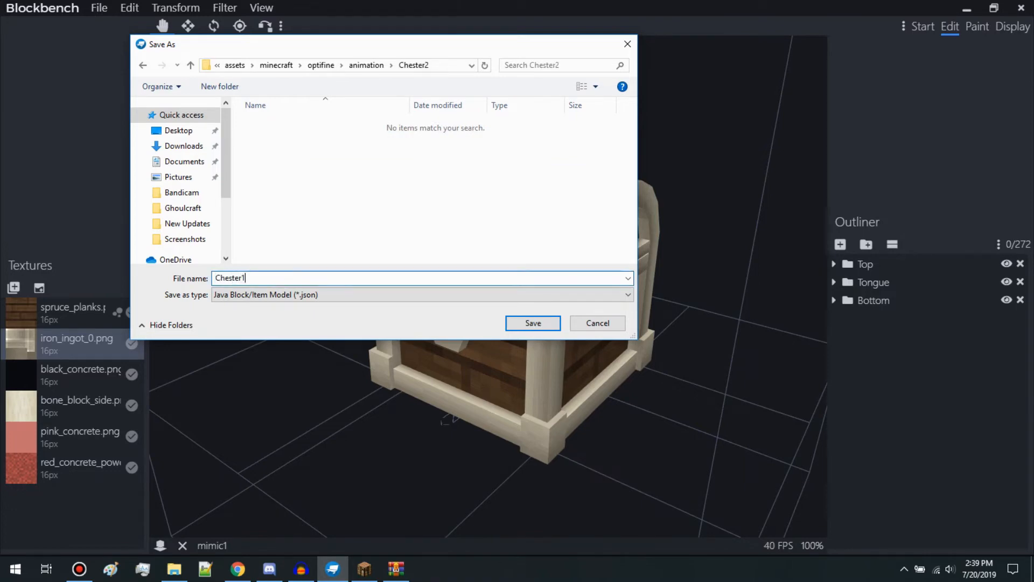
key(Return)
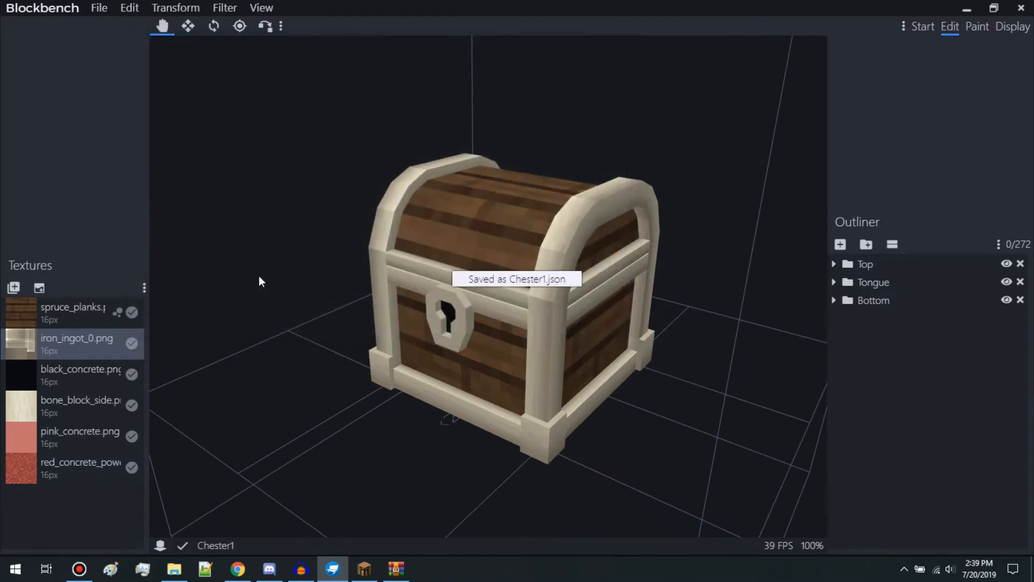
- Move the Top group's pivot point to the lid's rear hinge at 8, 12, 17
click(862, 264)
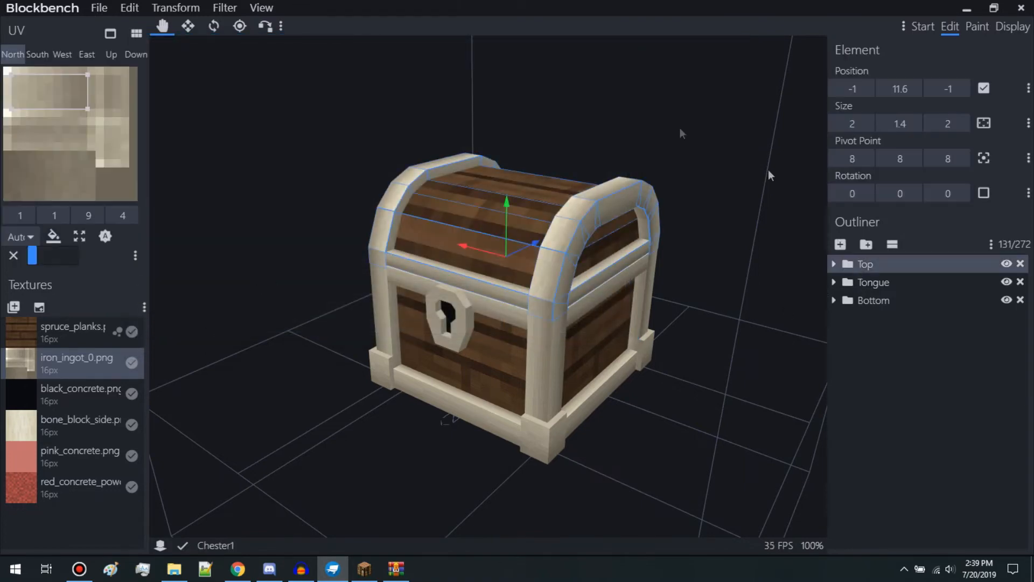
click(240, 26)
drag(709, 186, 632, 350)
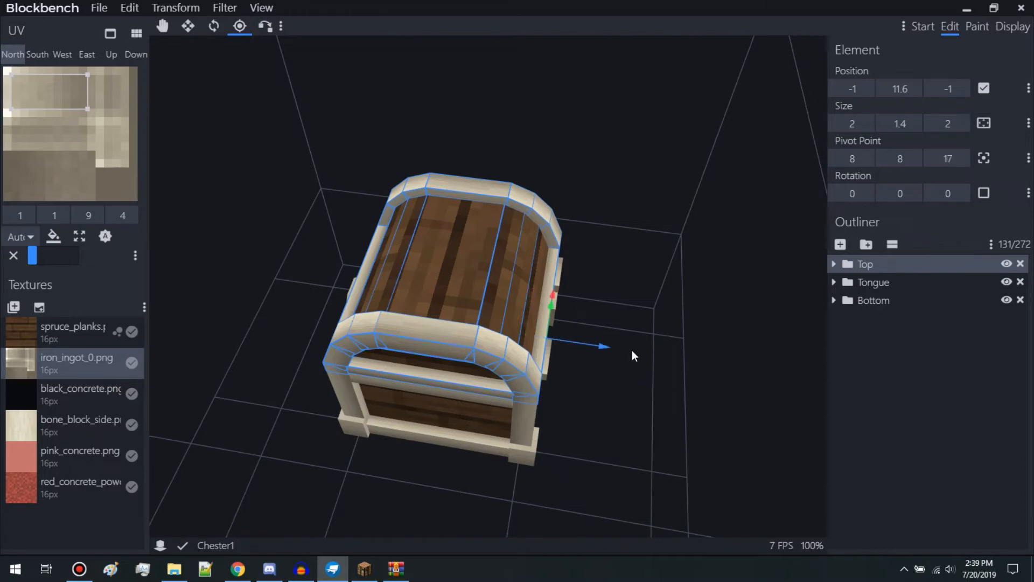
drag(713, 344, 529, 259)
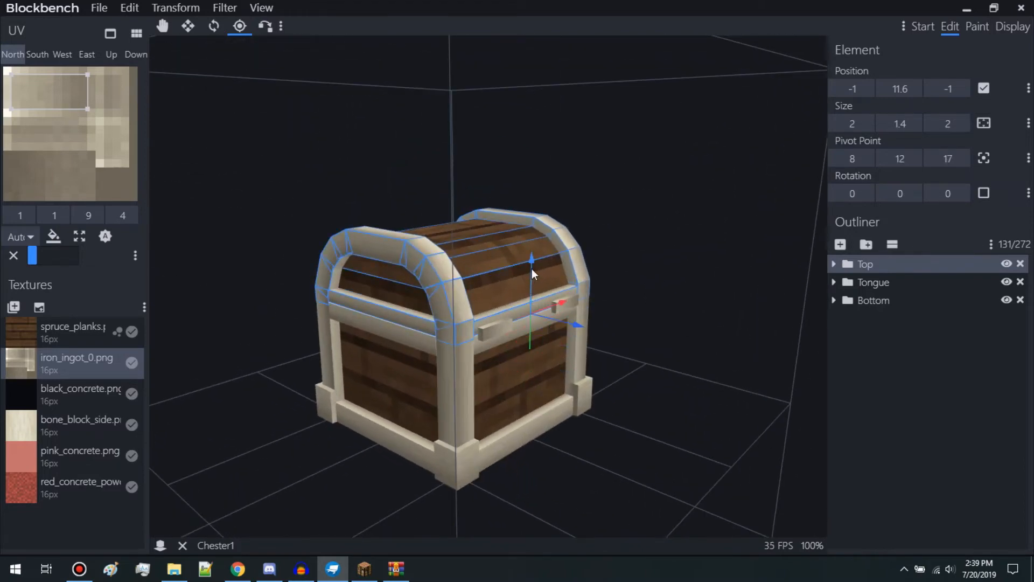
- Rotate the Top group open to 22.5 degrees about the X axis
drag(287, 303, 302, 215)
click(218, 28)
scroll(558, 190, up, 3)
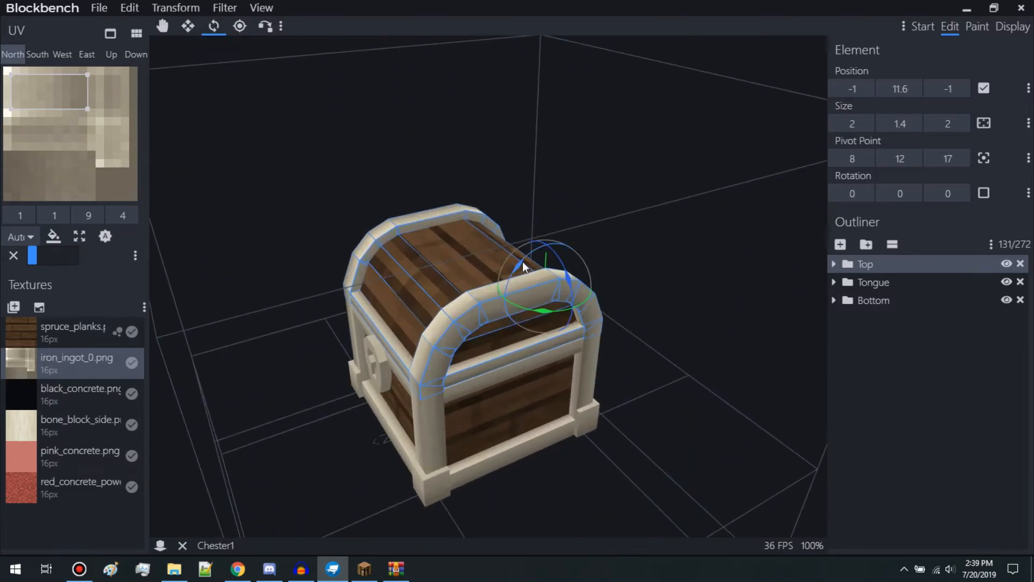
drag(522, 263, 530, 257)
drag(247, 274, 275, 274)
- Export the partly opened chest as a block/item model named Chester2.json in the Chester2 folder
click(100, 9)
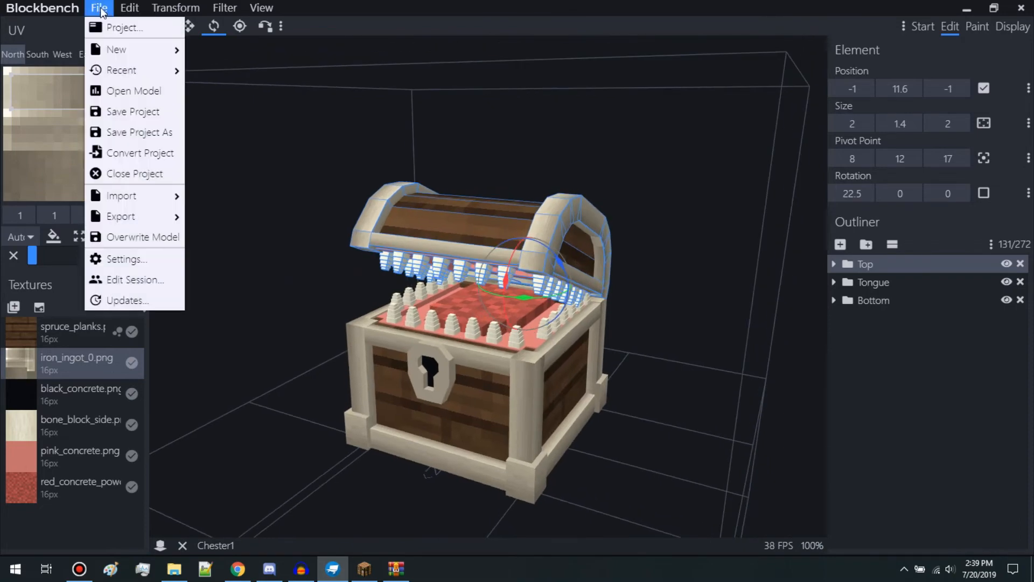
mouse_move(137, 213)
click(210, 217)
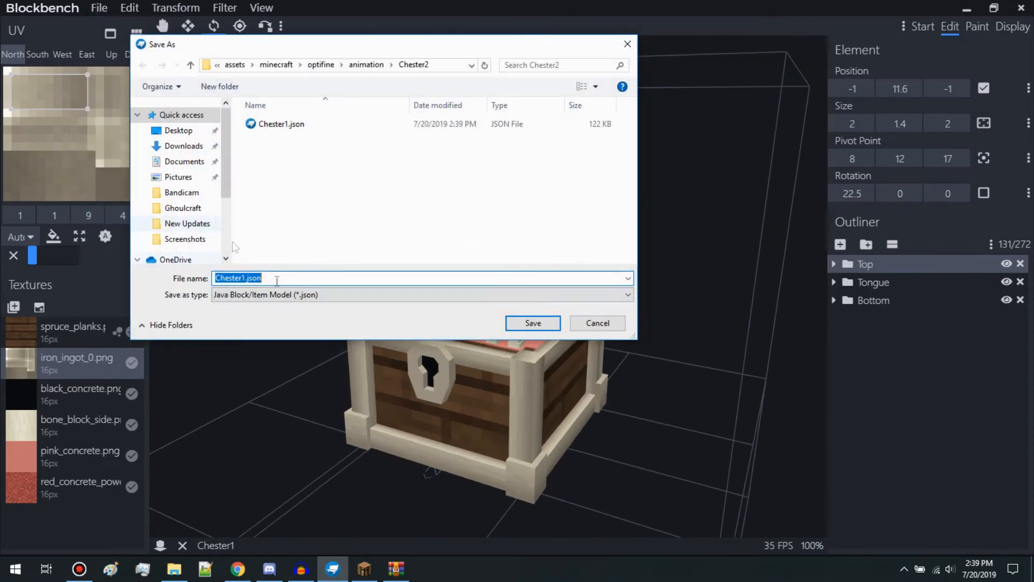
click(241, 278)
key(BackSpace)
text(2)
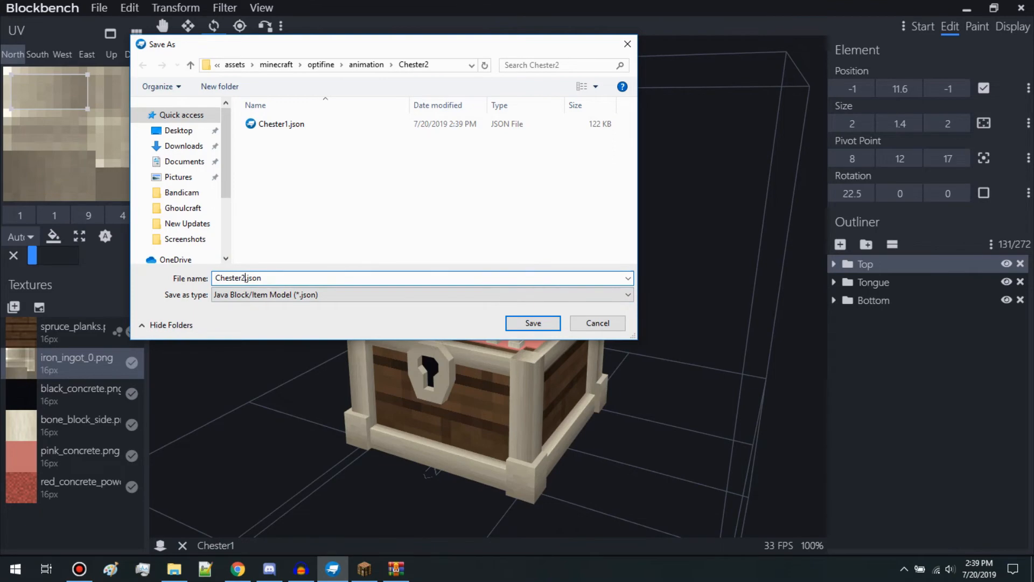
key(Return)
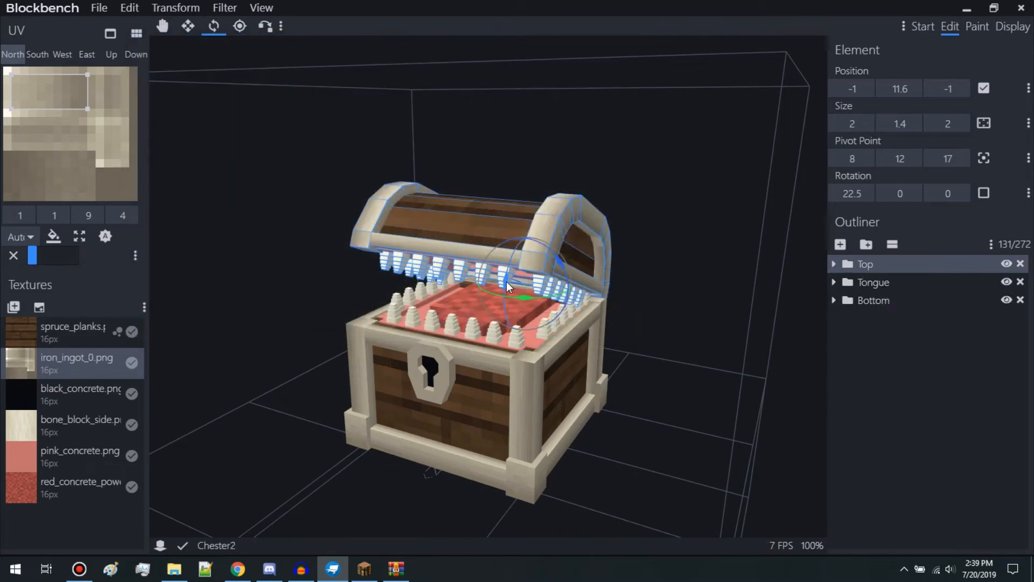
- Open the Top group to 45 degrees about X and slide the Tongue group 2 units forward to Z position 3.7252
drag(514, 273, 504, 232)
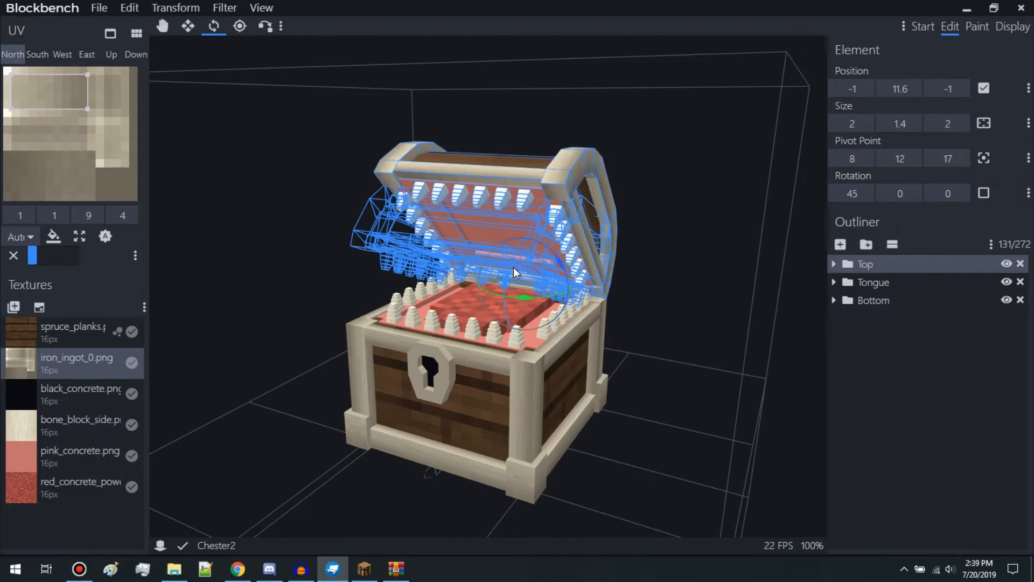
click(873, 282)
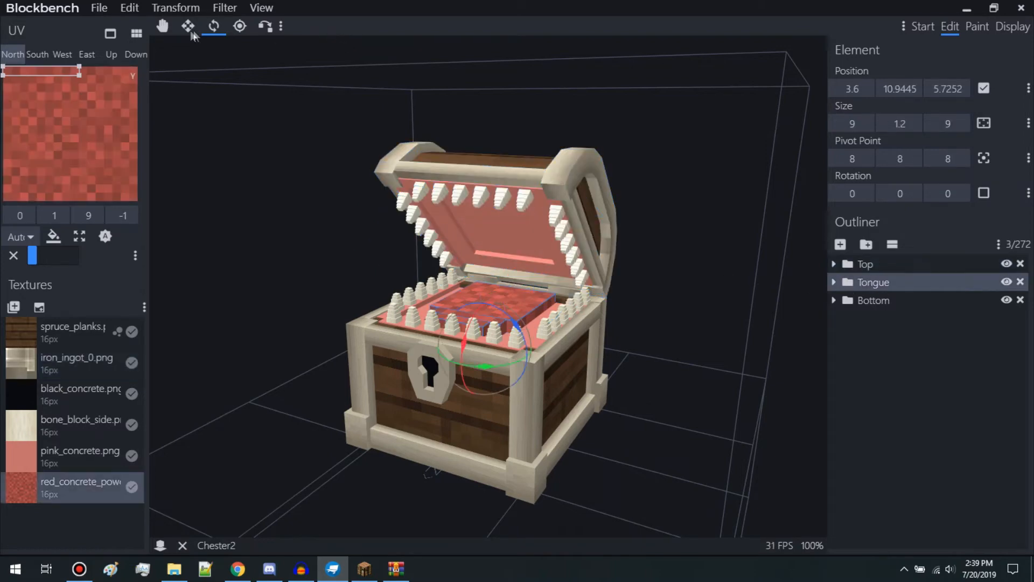
click(162, 27)
drag(787, 297, 727, 309)
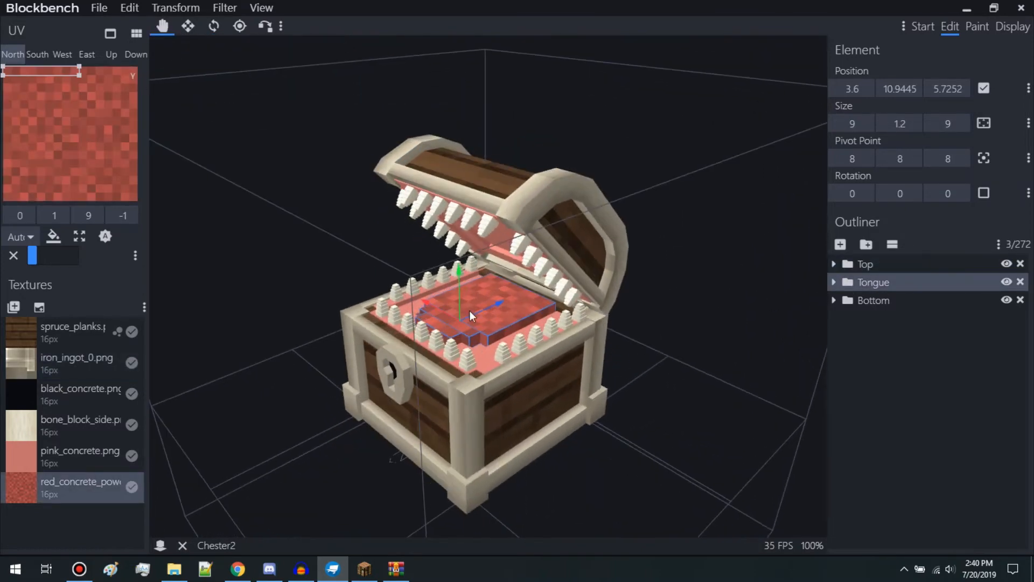
drag(493, 304, 483, 322)
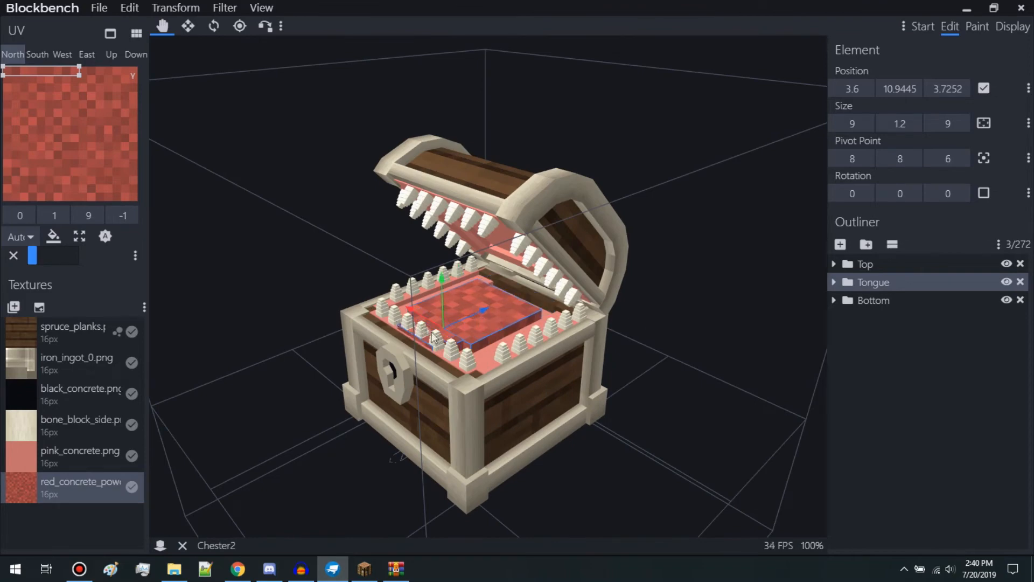
click(631, 310)
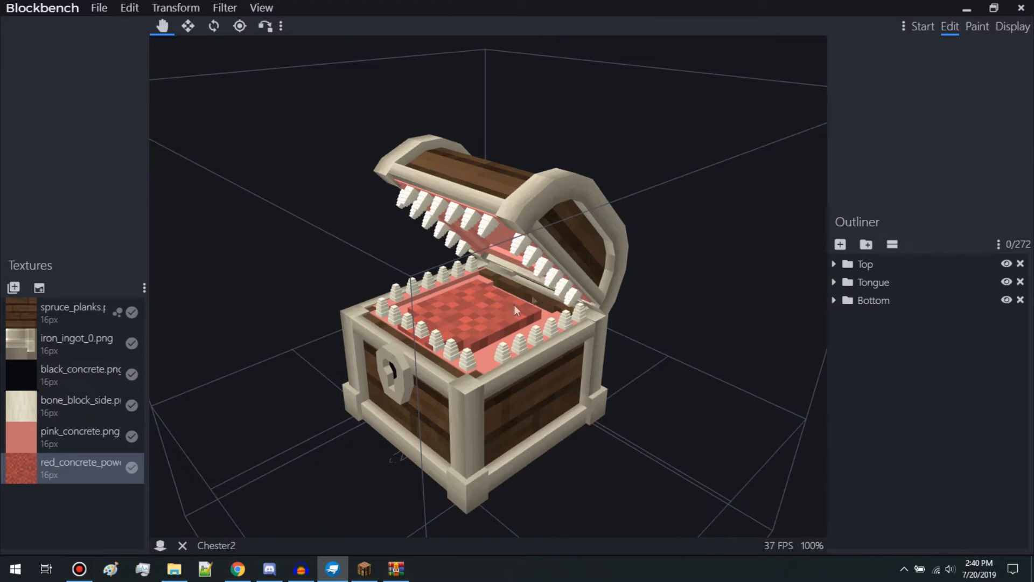
- Export the chest pose as a block/item model named Chester3.json in the Chester2 folder
click(101, 11)
mouse_move(132, 219)
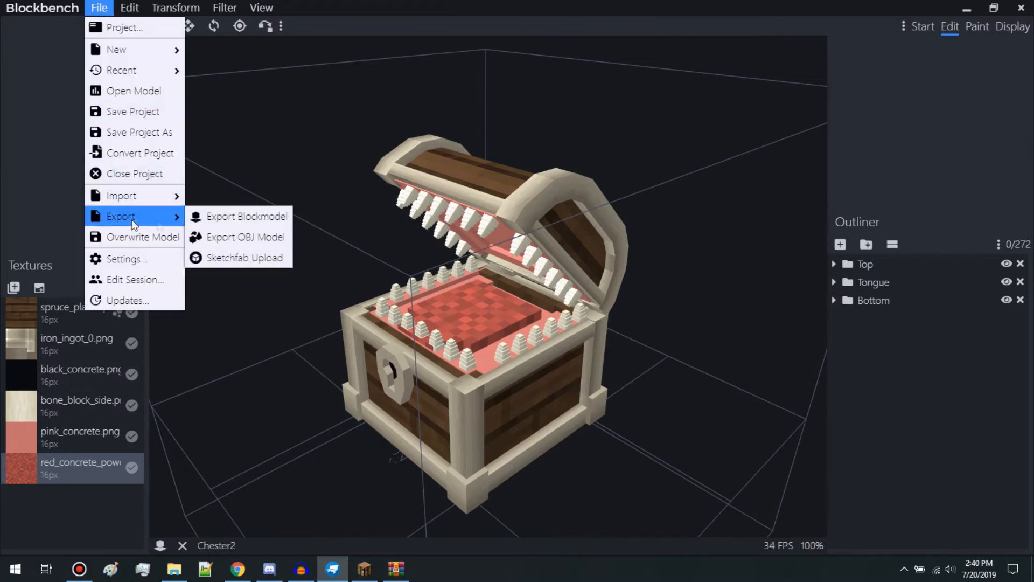
click(243, 214)
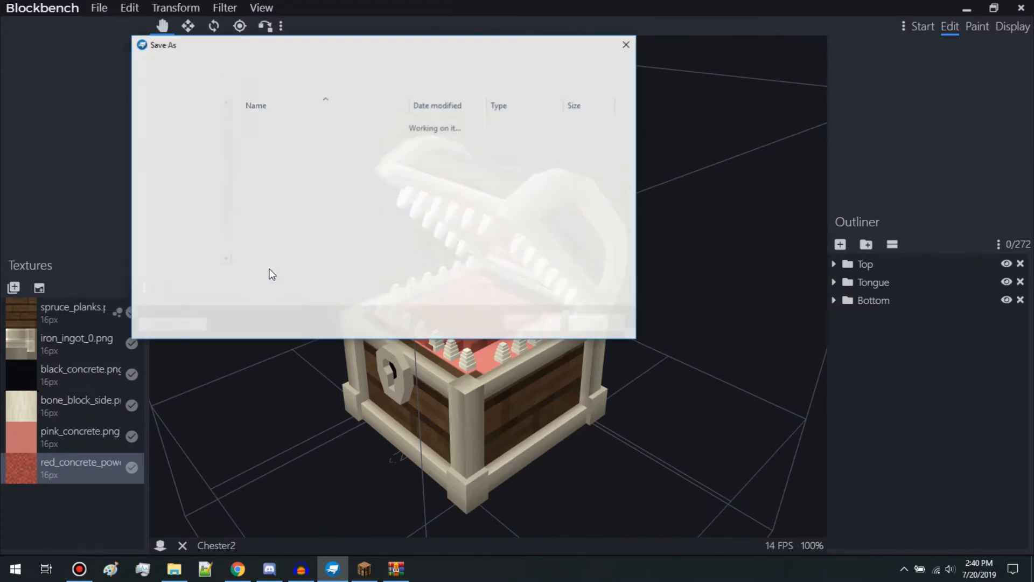
click(246, 279)
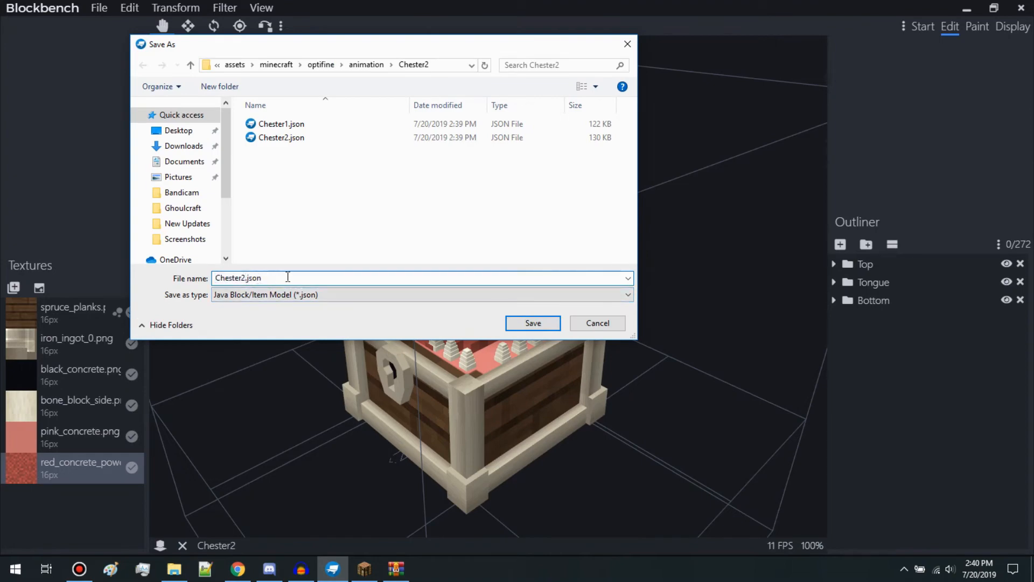
key(Return)
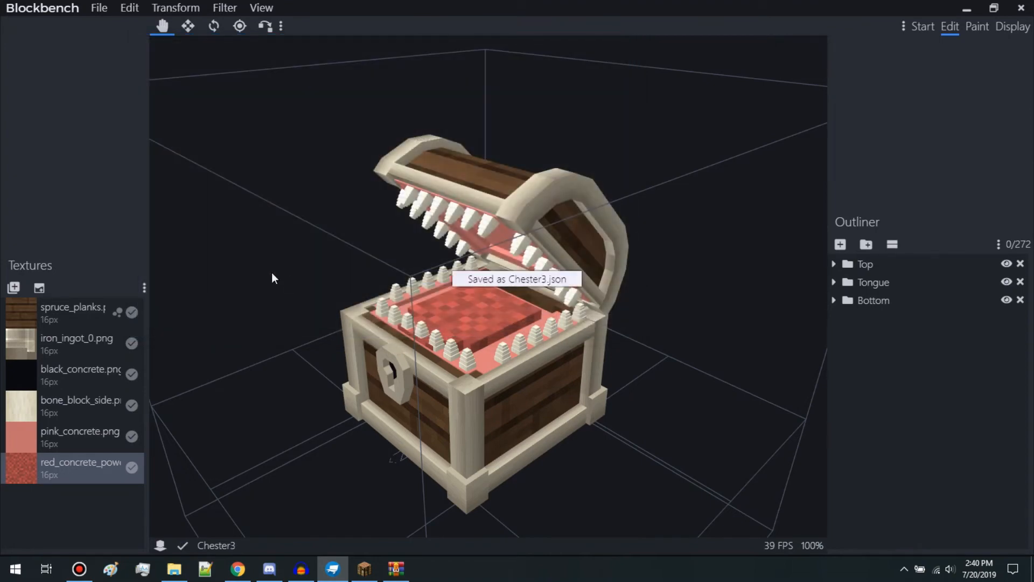
- Open the Top group a further 22.5 degrees about X and slide the Tongue group 3 units forward to Z position 0.7252
click(876, 266)
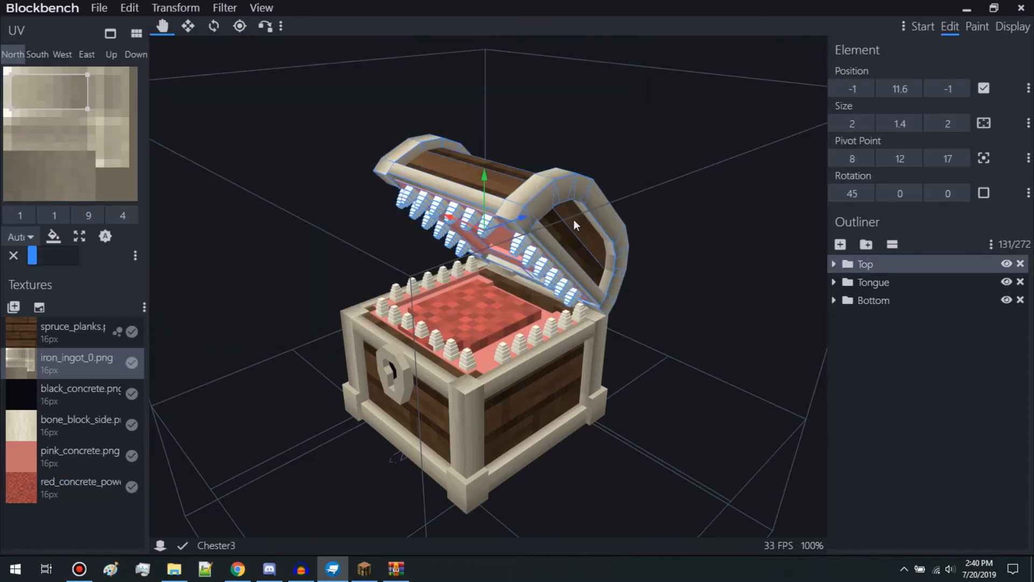
click(214, 28)
drag(510, 276, 514, 267)
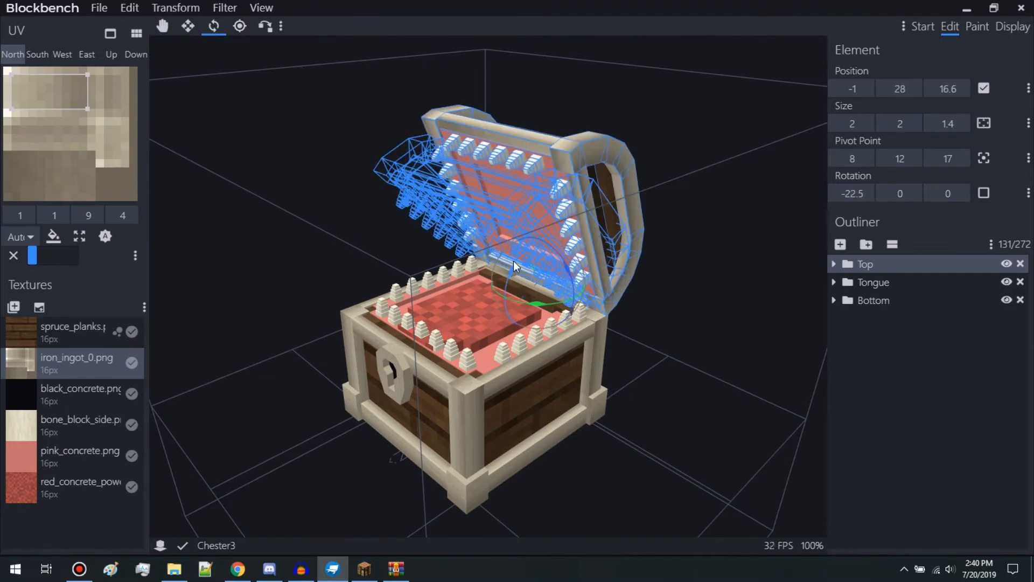
click(873, 283)
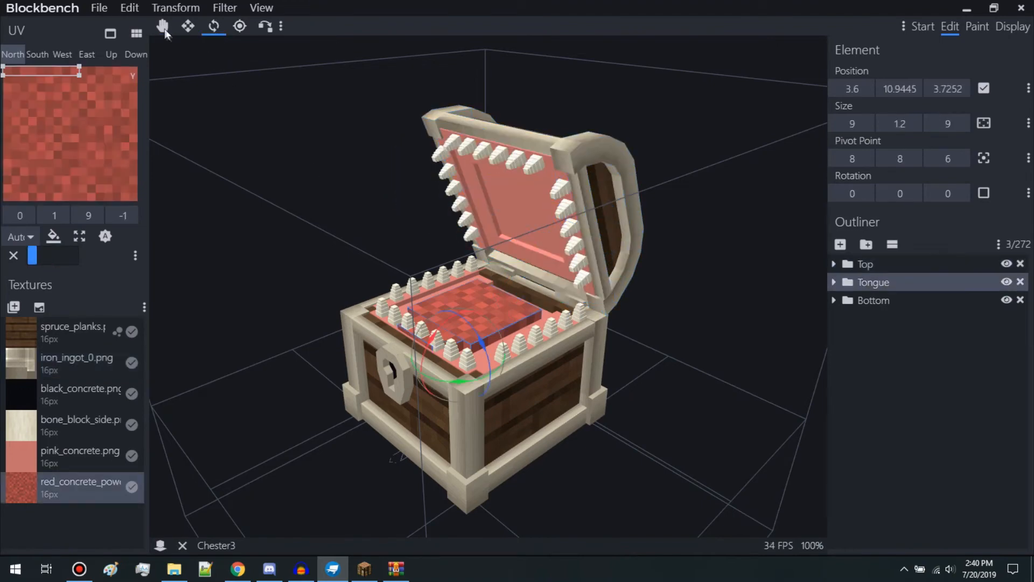
key(v)
drag(473, 317, 456, 328)
- Export the wider-open chest with the extended tongue as Chester4.json in the Chester2 folder
click(107, 9)
mouse_move(136, 211)
click(223, 219)
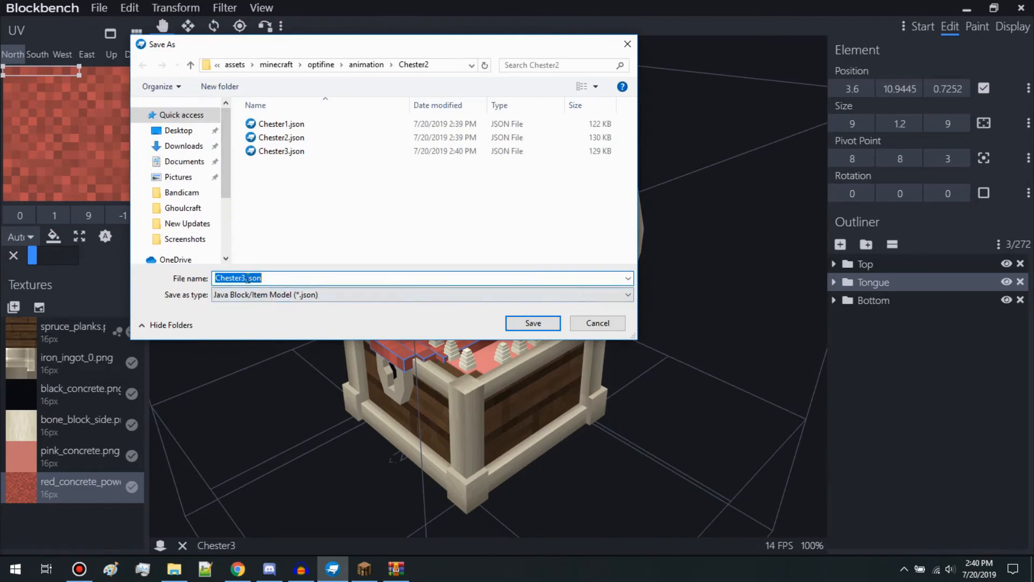
click(247, 278)
text(4)
key(Return)
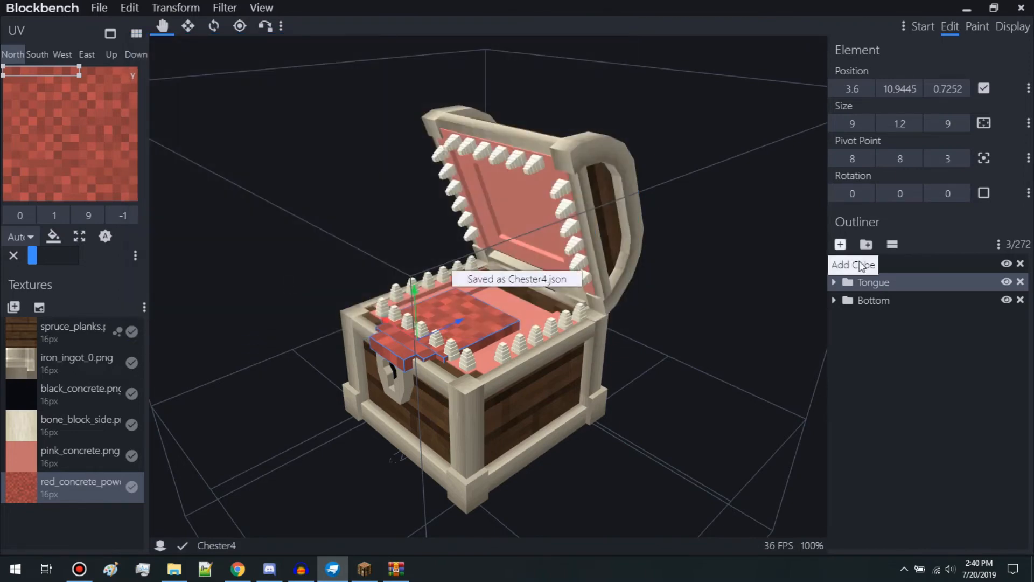
- Rotate the Top group another 22.5 degrees to stand upright and slide the Tongue group 2 units forward to Z position -1.2748
click(862, 264)
click(213, 26)
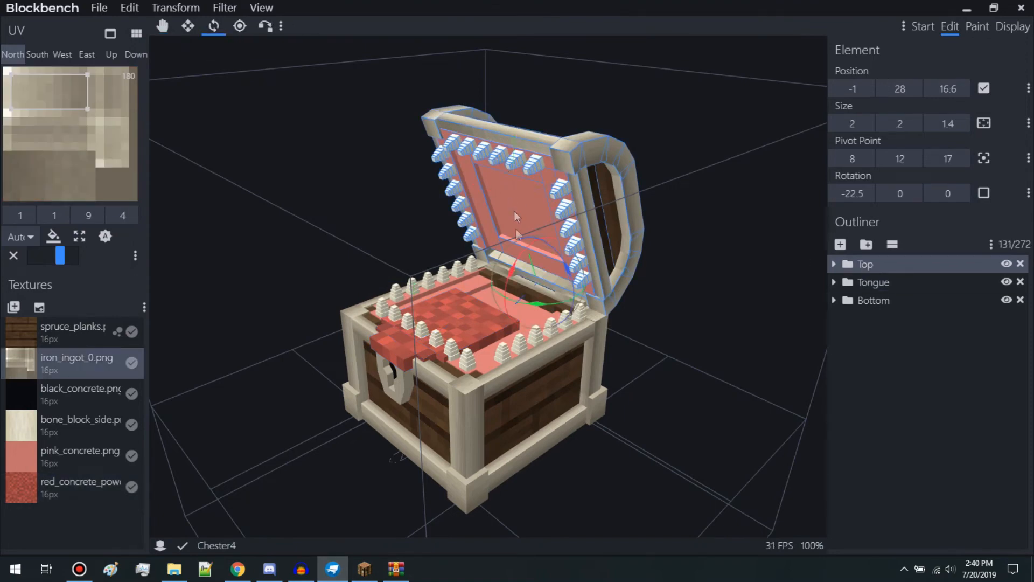
drag(523, 254, 533, 248)
click(858, 281)
click(162, 26)
drag(460, 325, 447, 337)
click(468, 317)
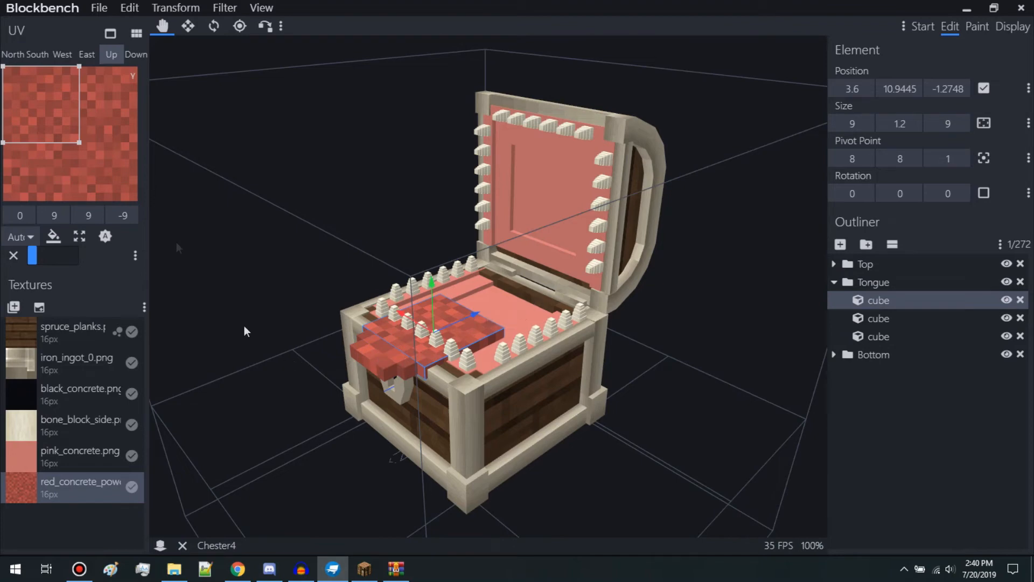
click(279, 356)
- Export the fully opened chest as a block/item model named Chester5.json in the Chester2 folder
click(99, 8)
mouse_move(162, 216)
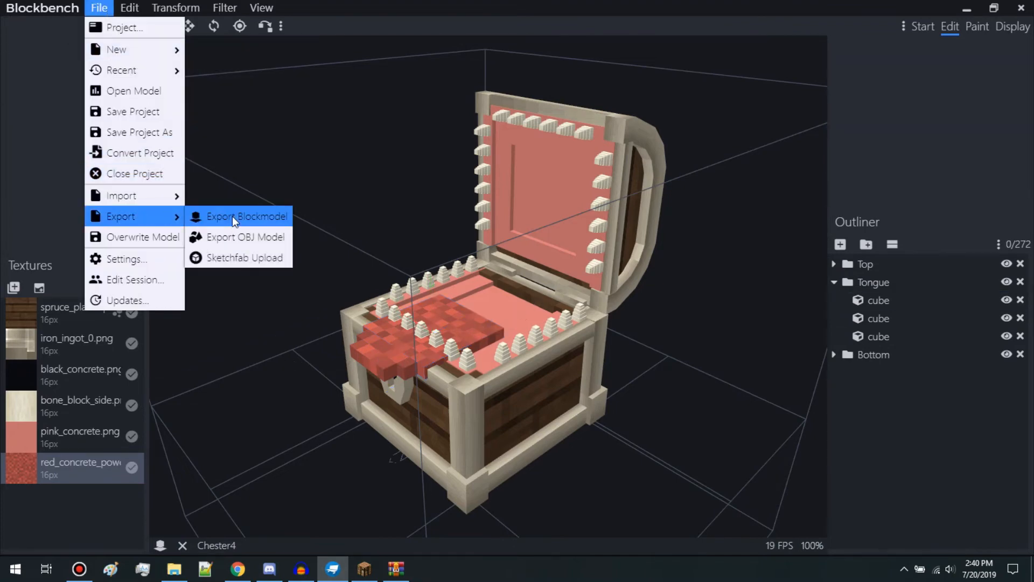
click(232, 216)
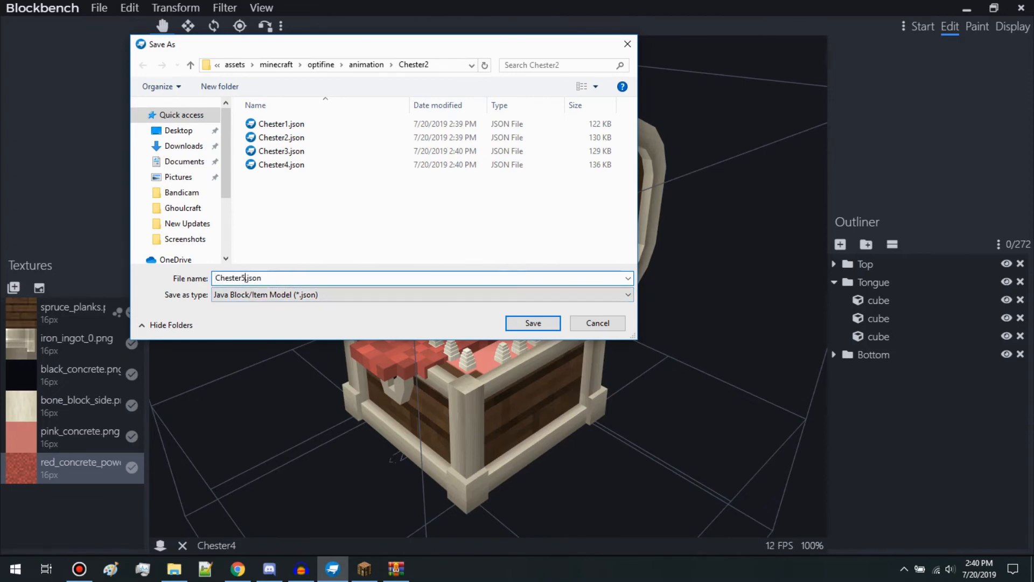
key(Return)
drag(275, 279, 456, 147)
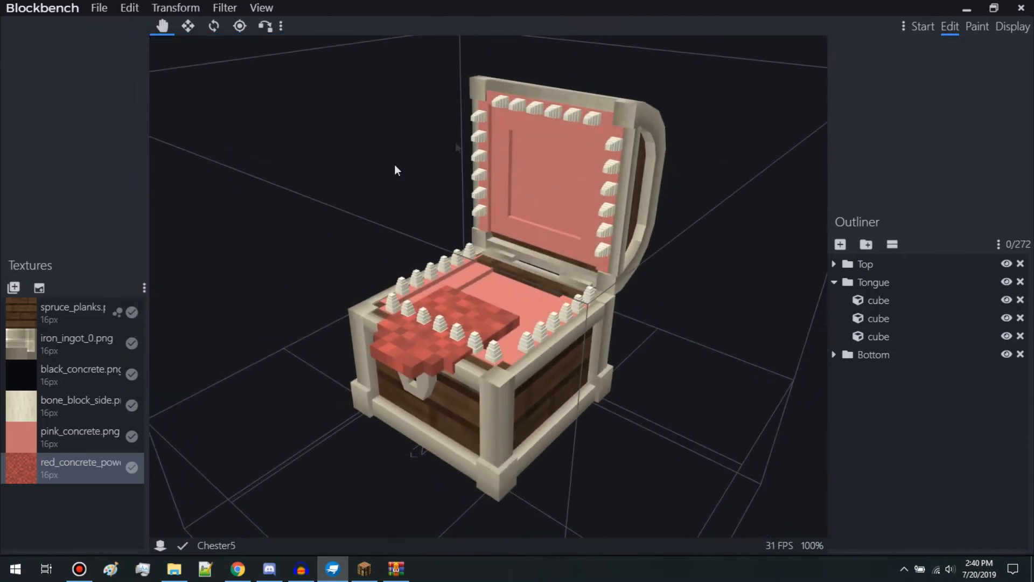
- Switch to the Minecraft model animator in Chrome and remove all four old Chester models
click(237, 569)
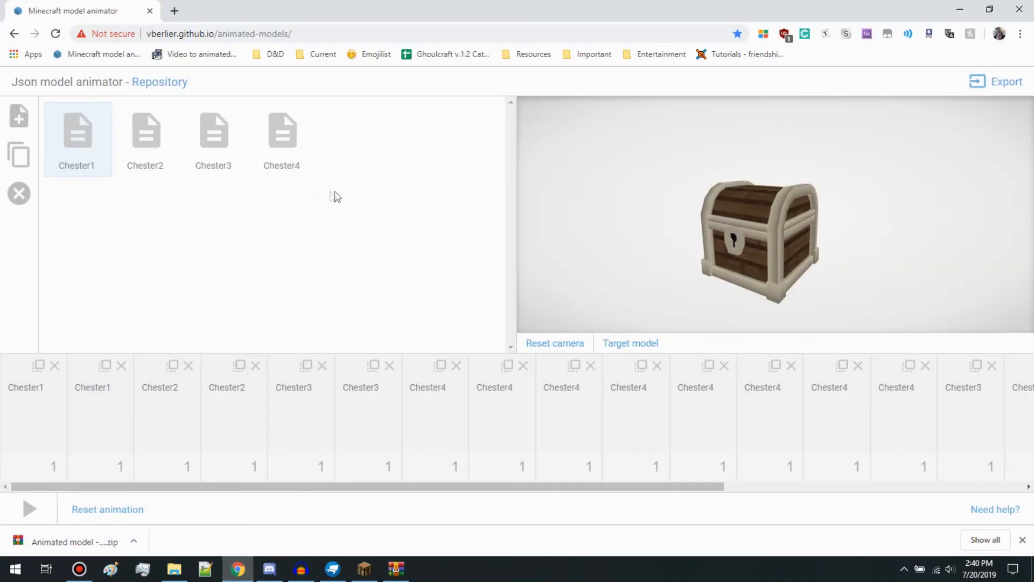
click(82, 130)
click(31, 156)
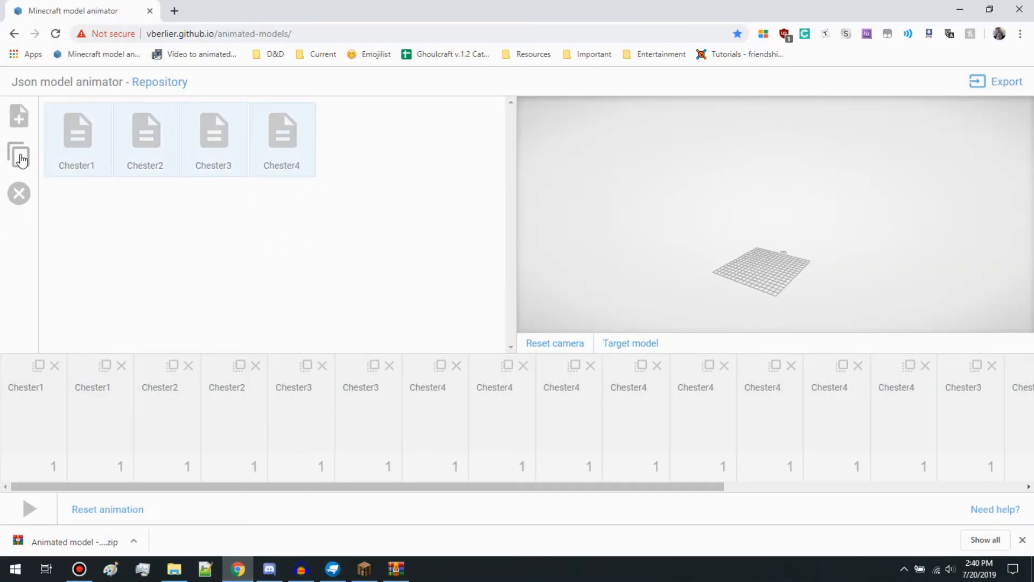
click(18, 194)
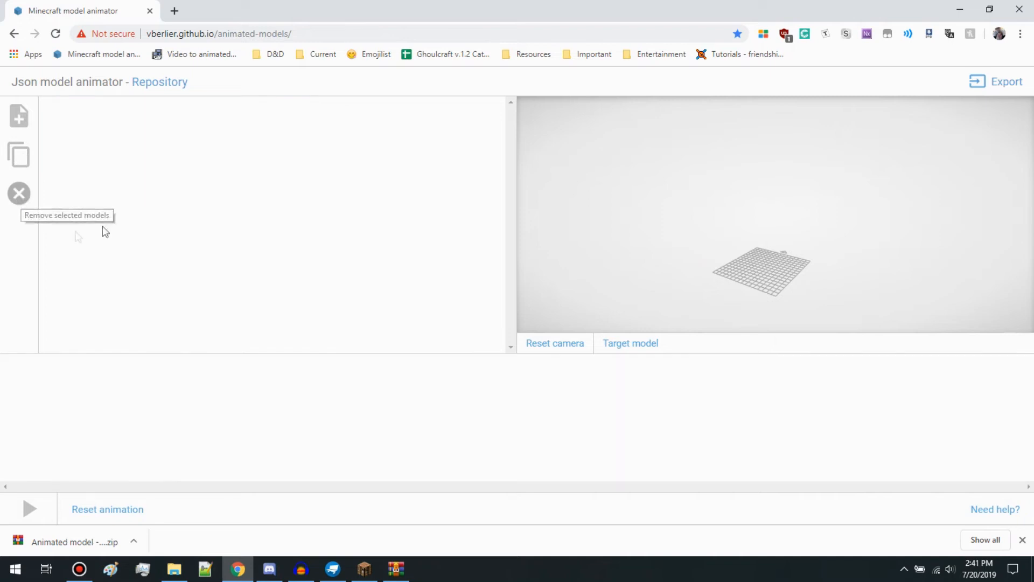
- Add Chester1.json through Chester5.json from the pack's optifine/animation/Chester2 folder as input files
click(19, 117)
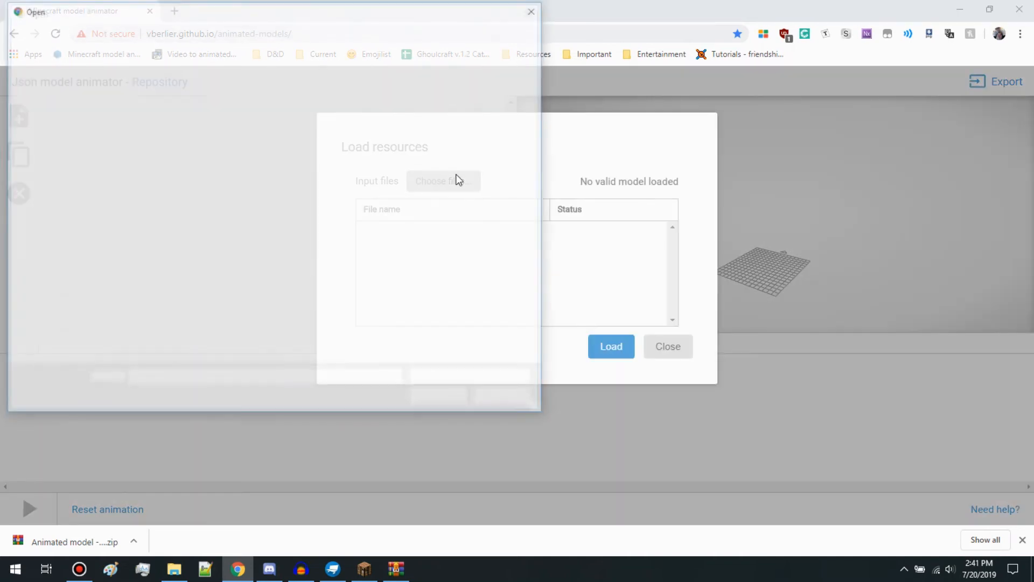
click(151, 32)
double_click(152, 90)
double_click(165, 90)
double_click(162, 90)
click(161, 89)
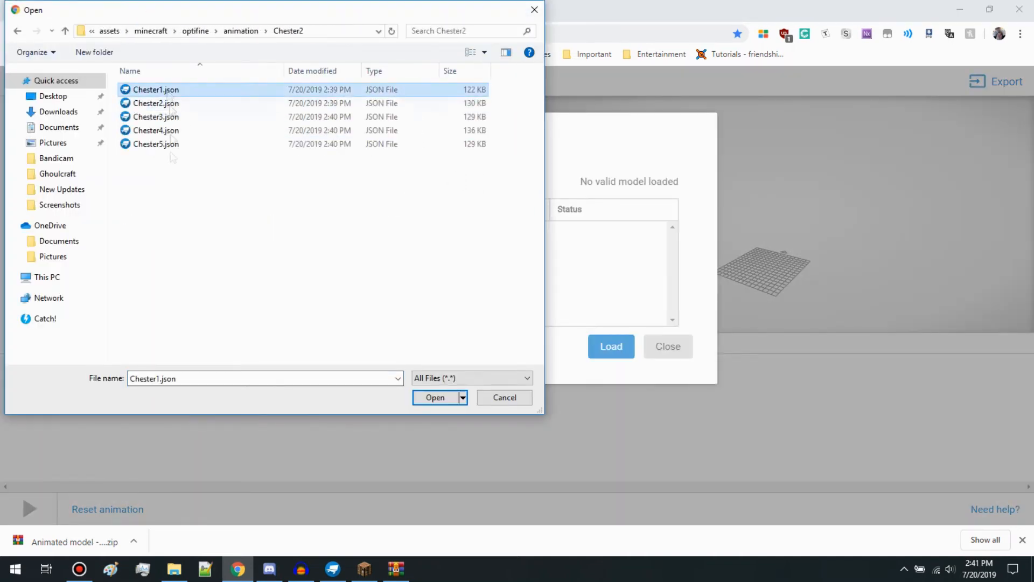
shift+click(164, 144)
click(439, 398)
- Add the black_concrete, bone_block_side, iron_ingot_0, pink_concrete, red_concrete_powder and spruce_planks textures from block/MizunoArchive and load the models
click(445, 180)
click(156, 31)
double_click(155, 104)
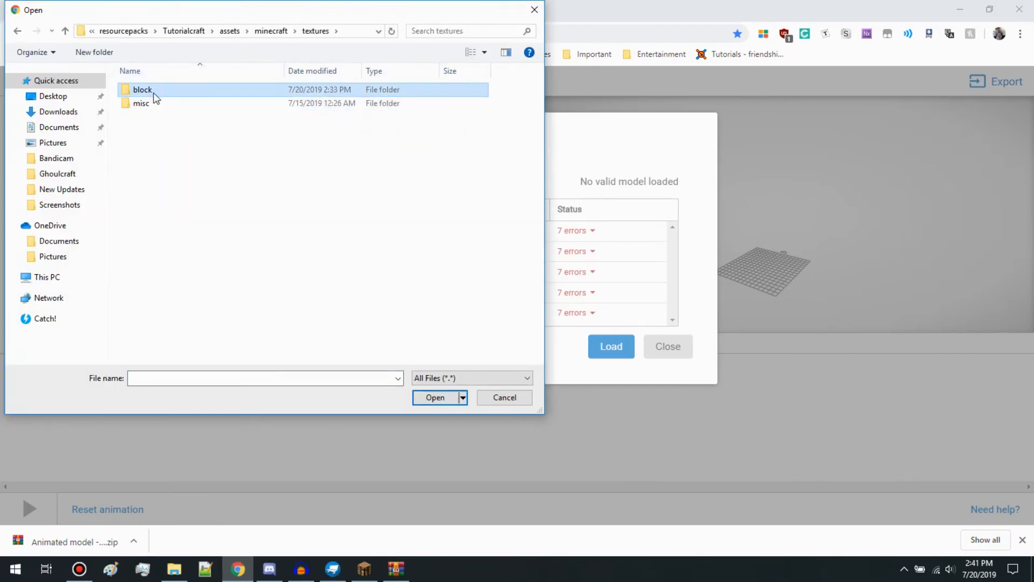
double_click(152, 93)
double_click(151, 106)
click(150, 108)
ctrl+click(222, 116)
ctrl+click(435, 121)
ctrl+click(506, 121)
ctrl+click(148, 210)
ctrl+click(222, 210)
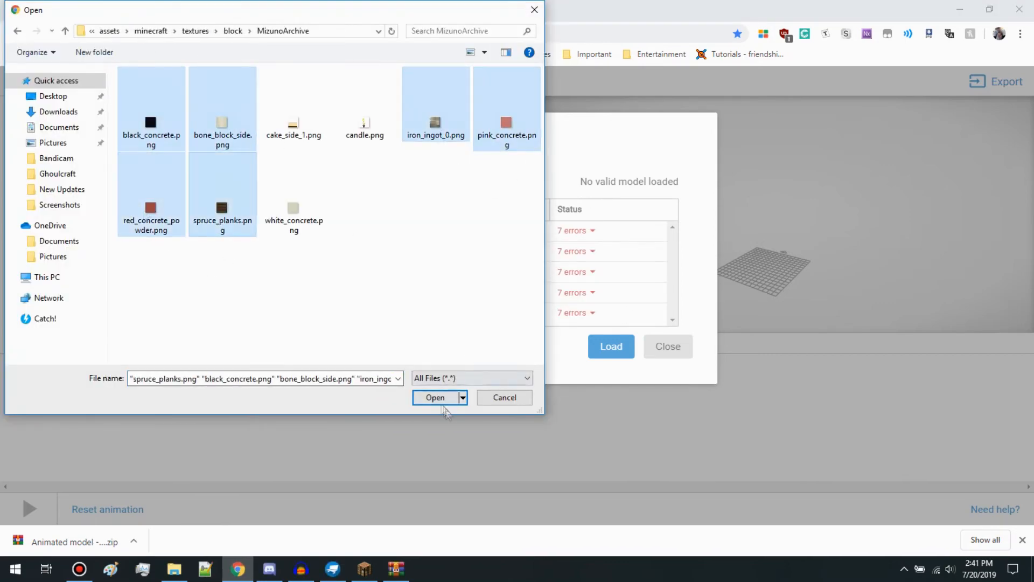
click(434, 397)
click(607, 349)
- Build an opening and closing timeline in the order Chester1, 2, 3, 4, 5, 4, 3, 2, 1
drag(160, 151, 228, 398)
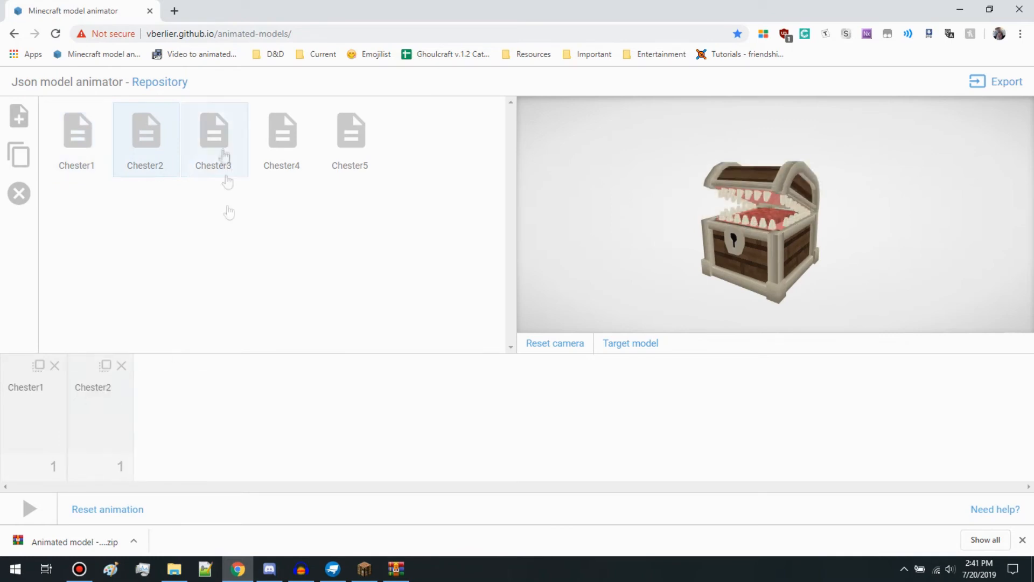
drag(223, 152, 275, 399)
drag(291, 151, 319, 383)
drag(350, 150, 344, 409)
drag(289, 151, 404, 412)
drag(221, 151, 457, 417)
drag(146, 140, 501, 415)
drag(76, 140, 673, 431)
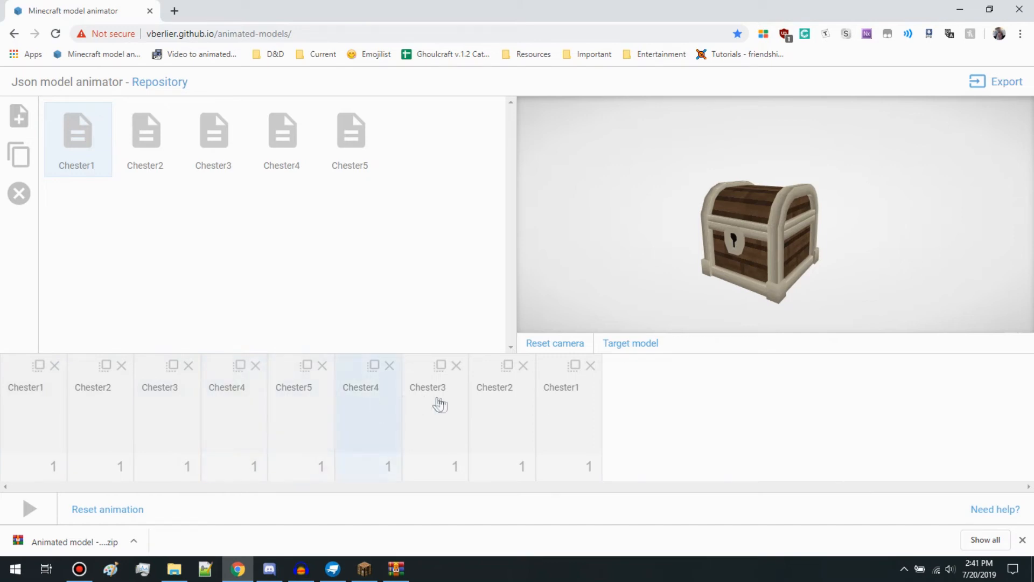
- Duplicate every frame on the timeline once so each pose appears twice in a row, and play the animation
click(41, 365)
click(172, 365)
click(305, 365)
click(440, 366)
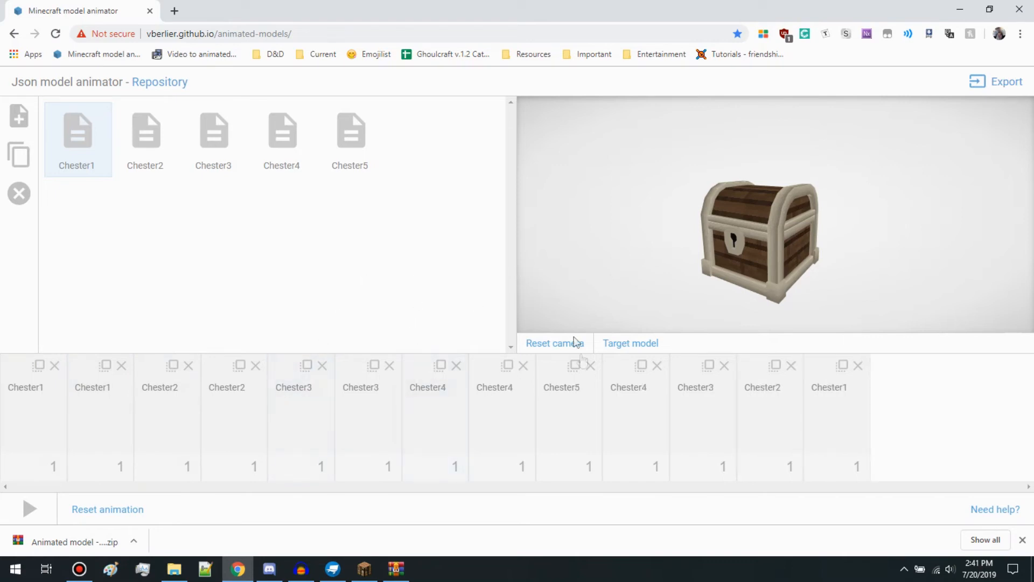
click(575, 365)
click(709, 365)
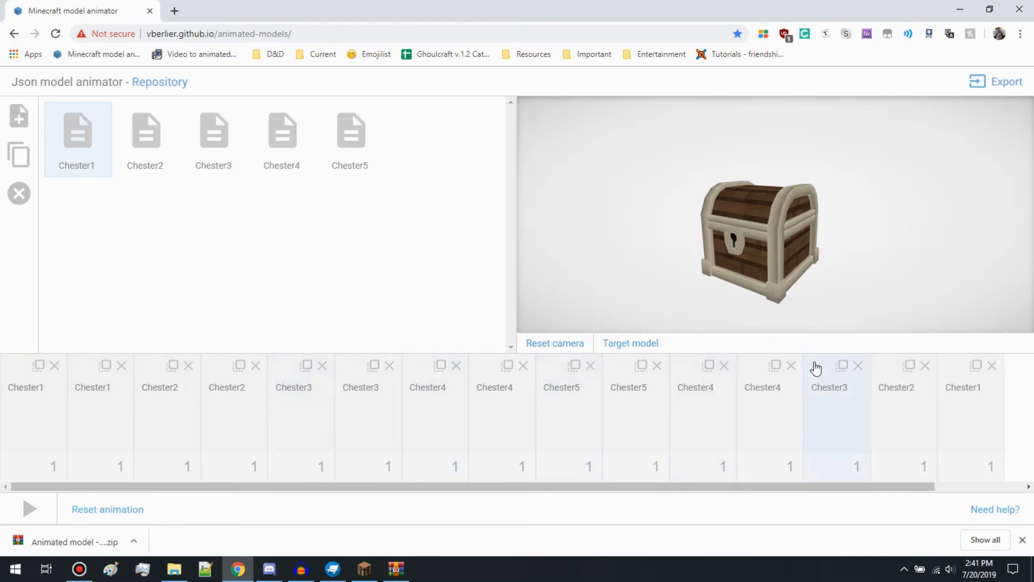
click(843, 365)
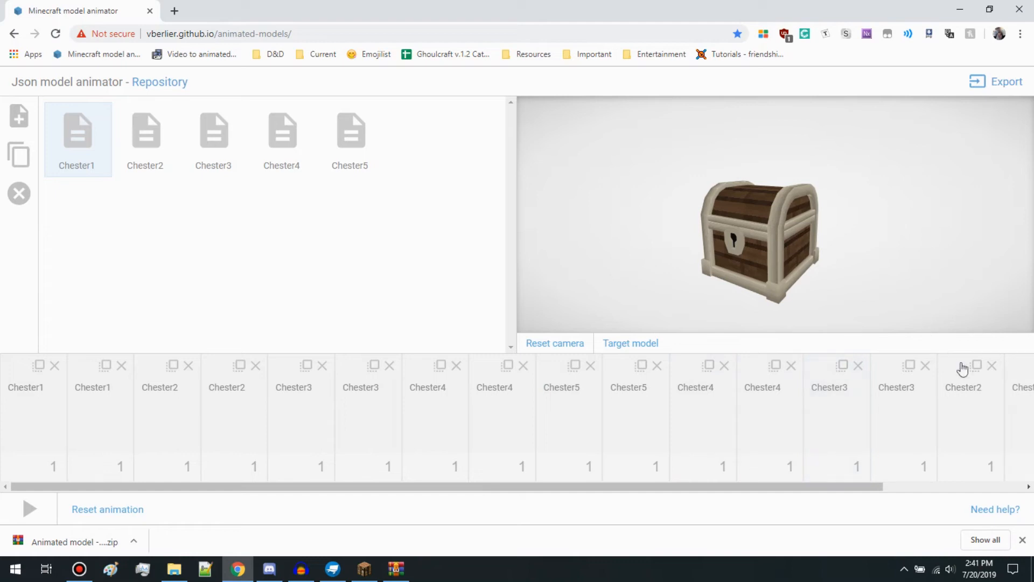
click(976, 365)
drag(800, 487, 991, 485)
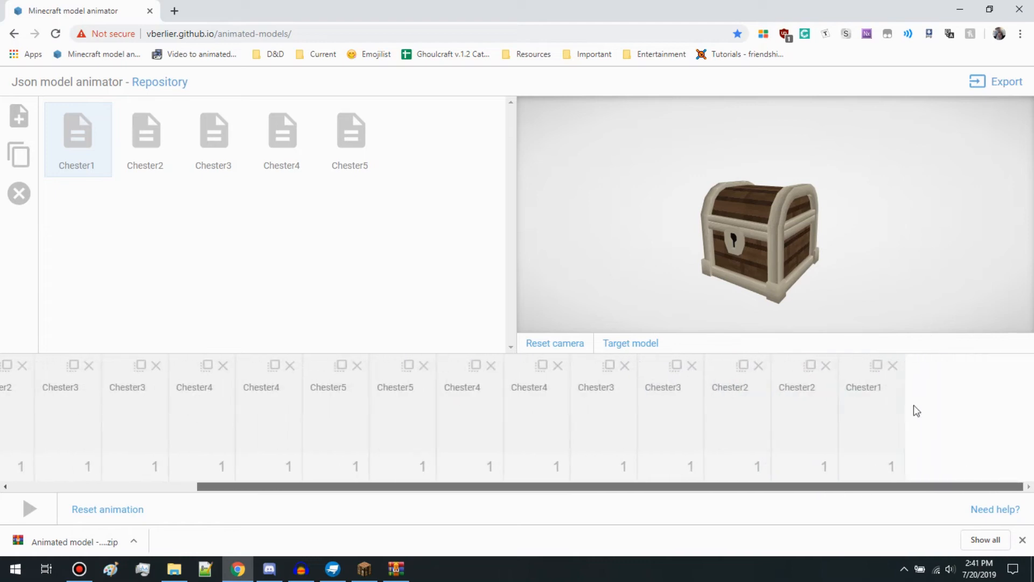
click(878, 368)
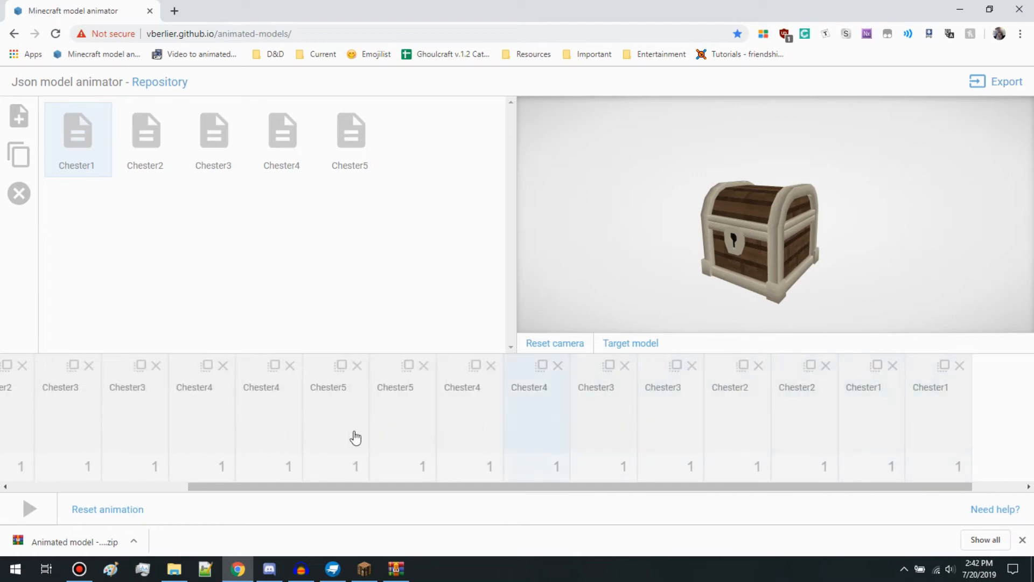
click(34, 509)
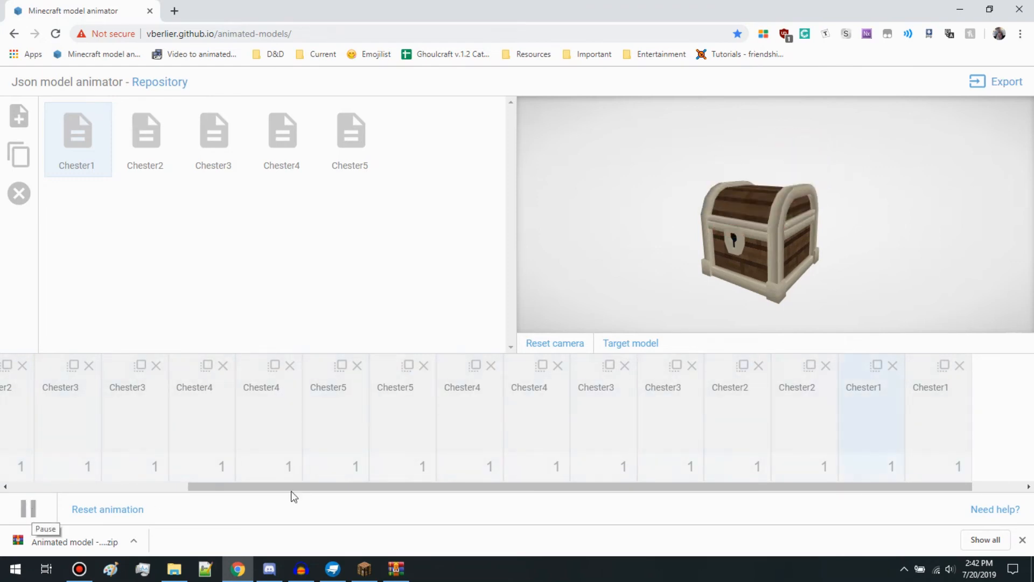
- Export the animation with model and texture paths block/chester2 and pack format 3, saving it as Animated model - Chester2.zip
click(1005, 83)
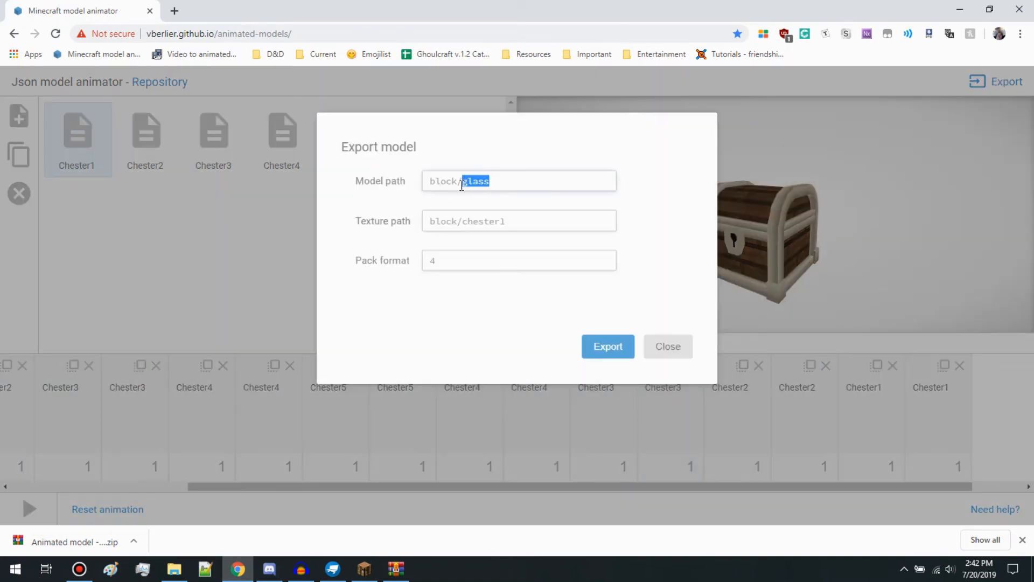
text(Che)
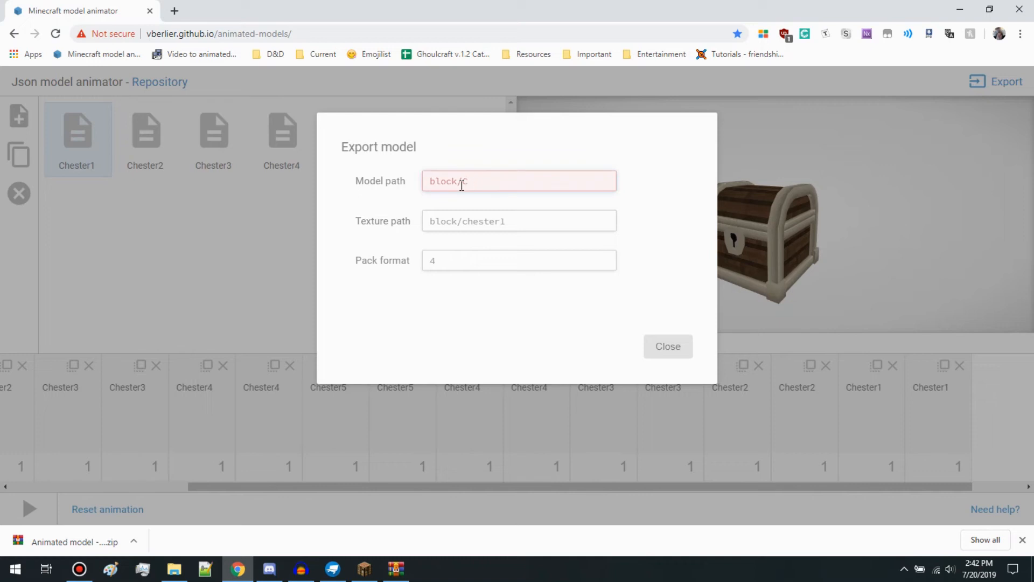
text(hester2)
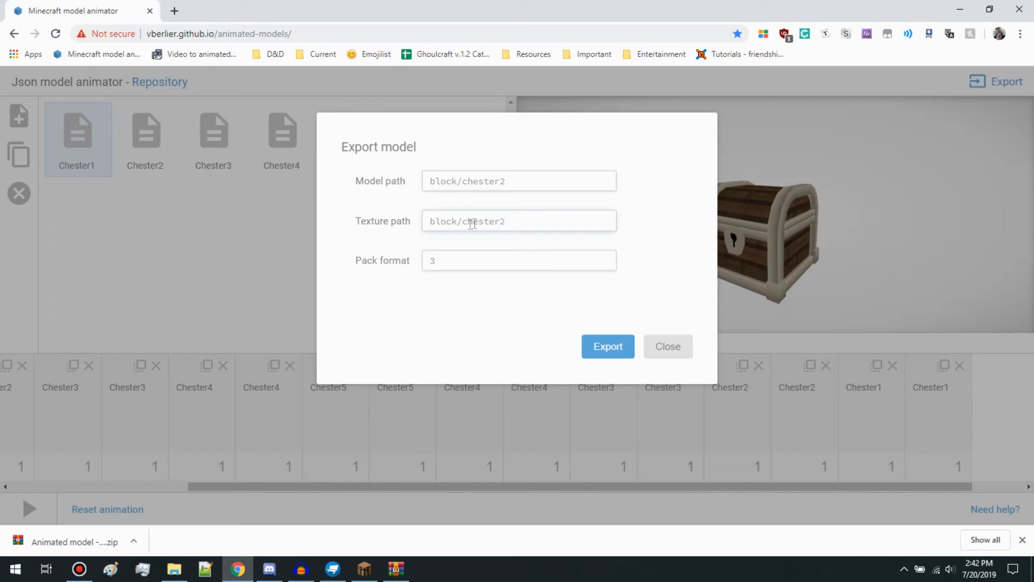
click(611, 349)
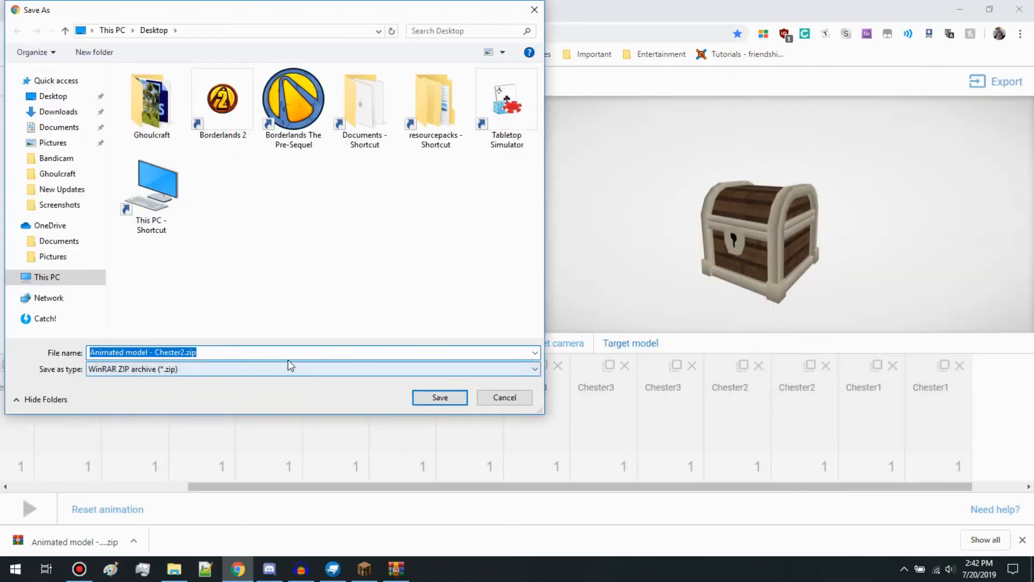
click(439, 397)
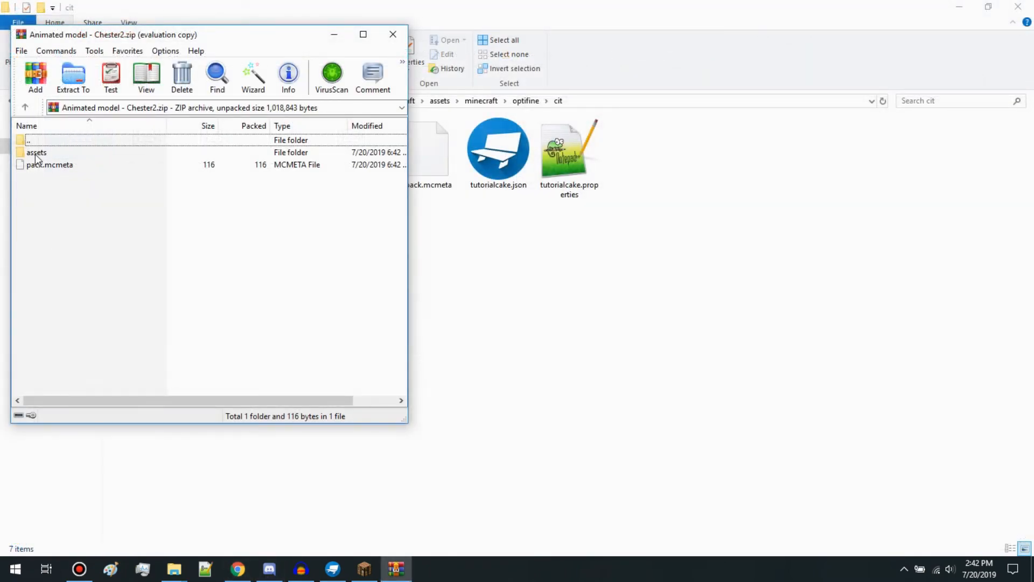
- Extract chester2.json from the Animated model - Chester2.zip archive into the Tutorialcraft pack's optifine/cit folder
double_click(36, 154)
double_click(45, 153)
double_click(45, 153)
double_click(45, 153)
drag(47, 153, 706, 329)
click(632, 312)
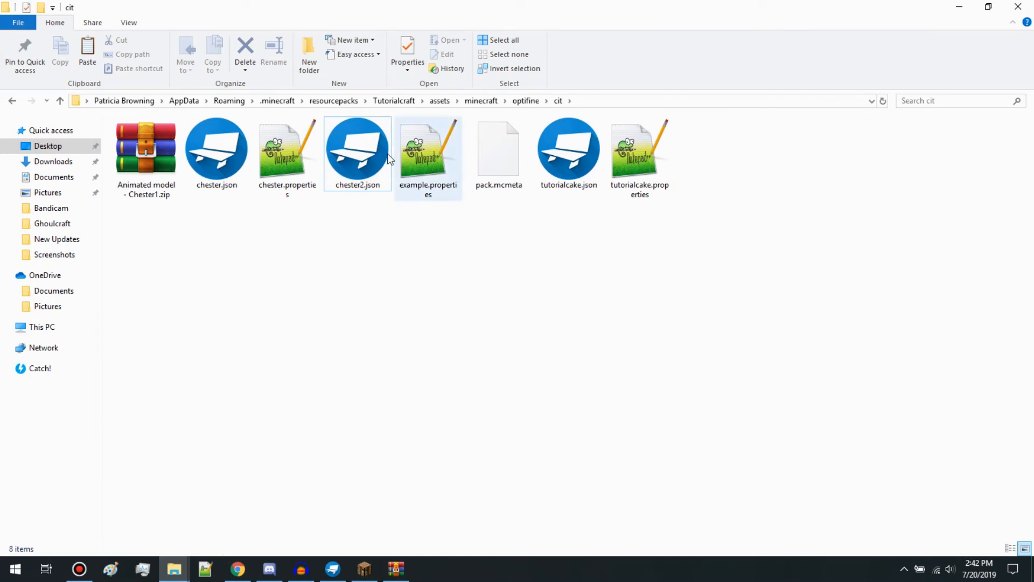
- In example.properties, set the matched item to minecraft:chest, the name pattern to *2Chester* and the model to chester2.json
right_click(423, 156)
click(468, 176)
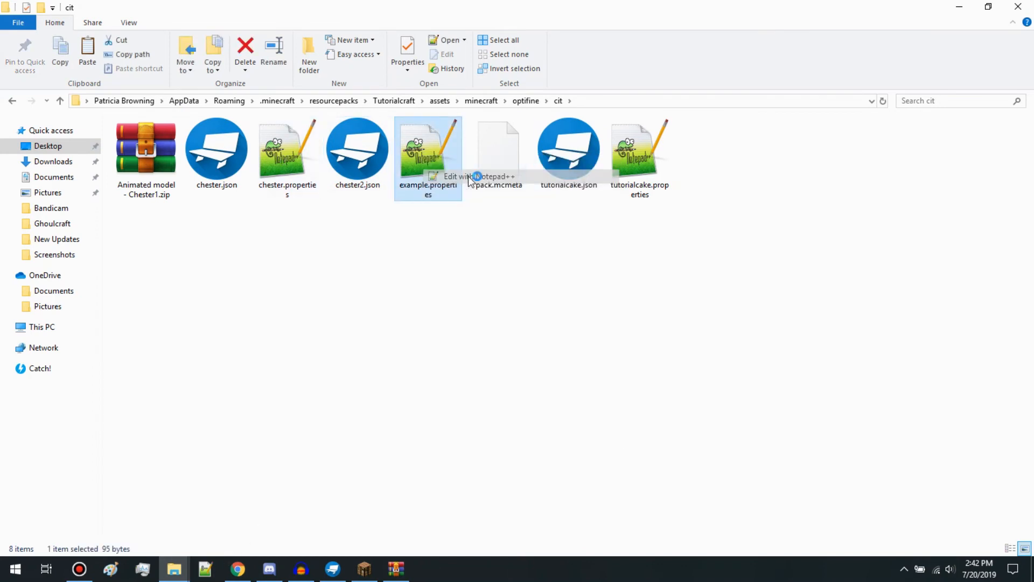
drag(595, 144, 570, 144)
text(chest)
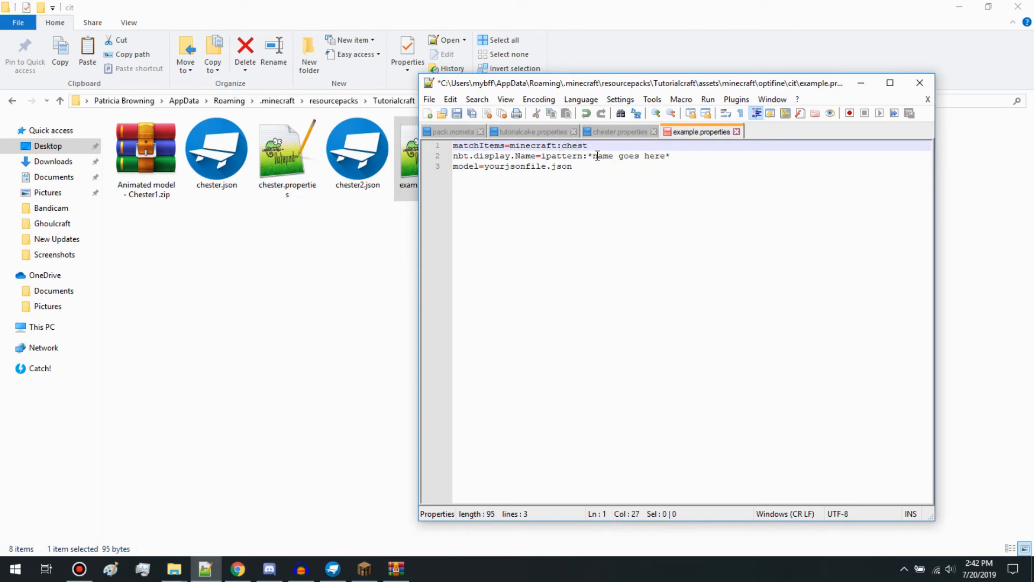
drag(595, 156, 664, 156)
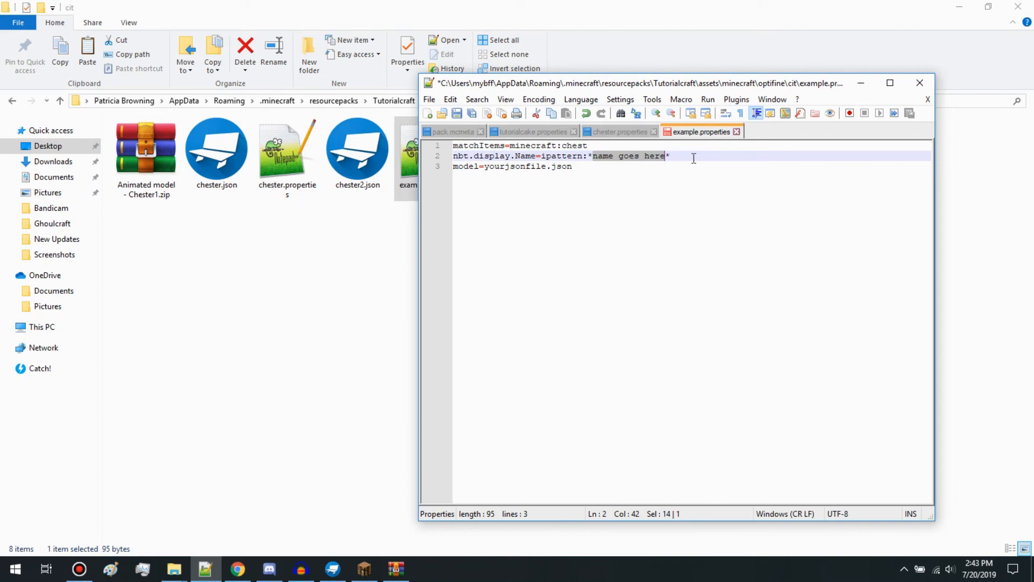
text(20)
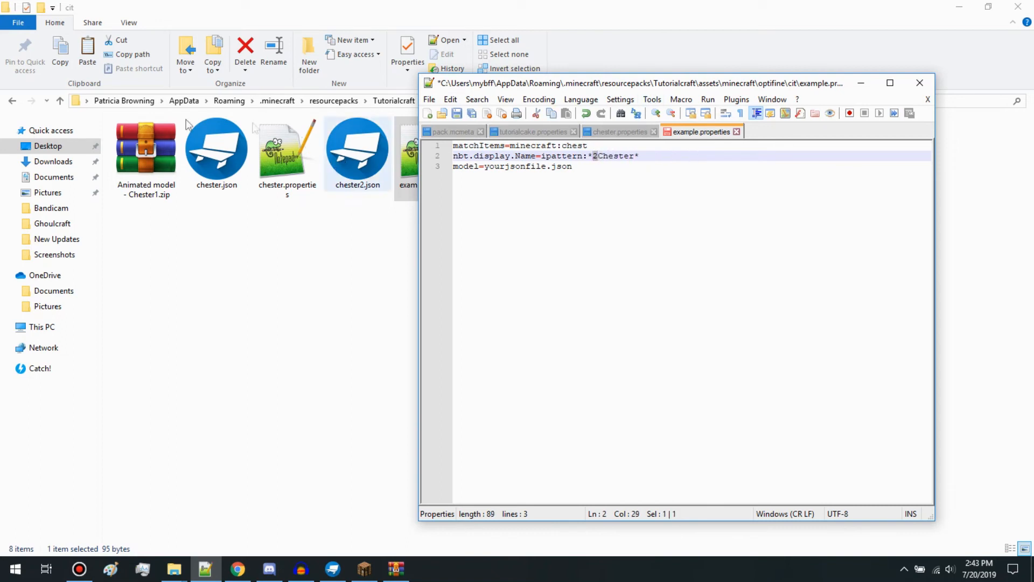
click(636, 156)
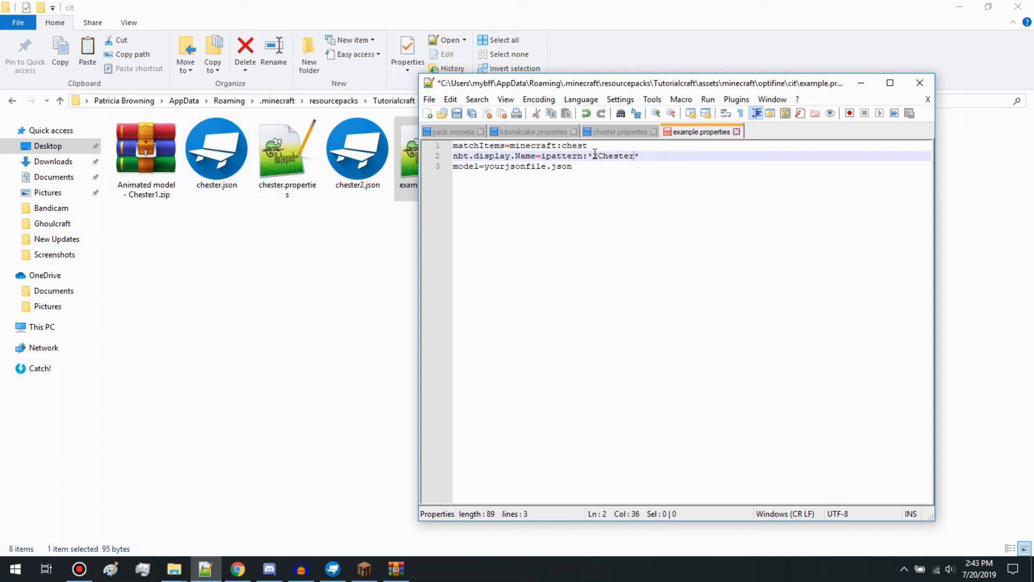
click(545, 166)
drag(499, 168, 484, 167)
text(chester2)
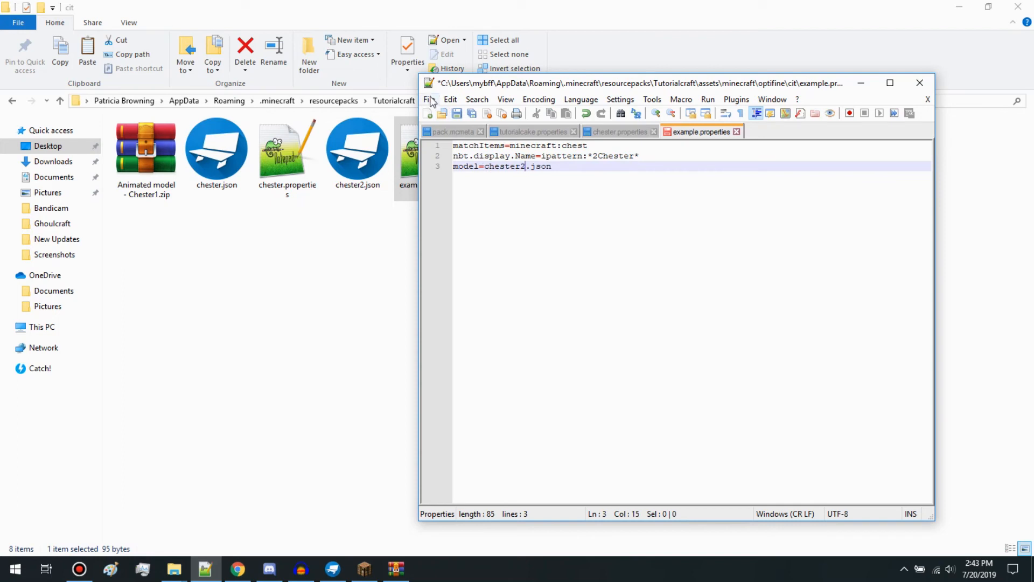
- Save the edited properties as chester2.properties in the cit folder and close the text editor
click(429, 99)
click(490, 209)
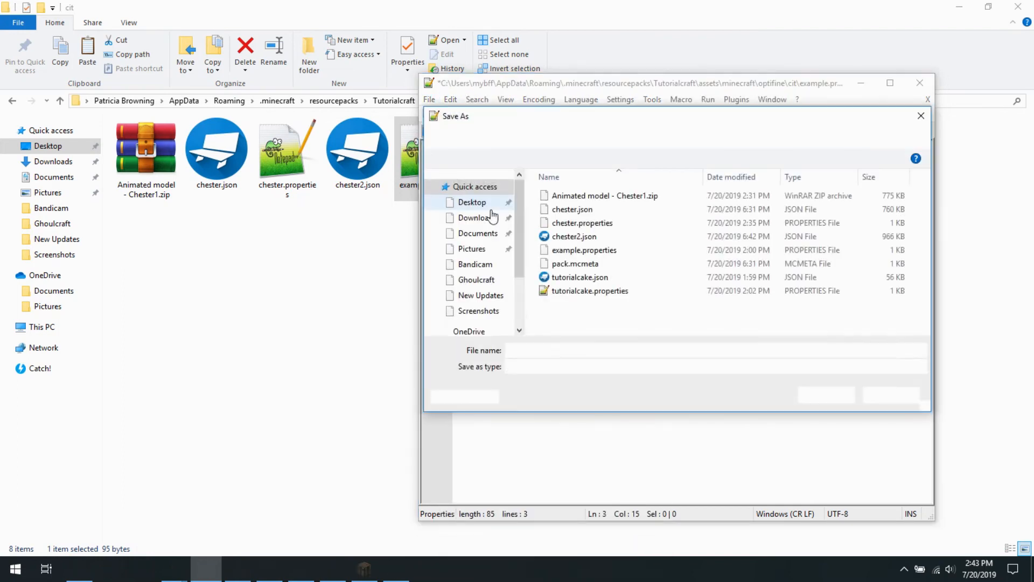
text(chester2.pro)
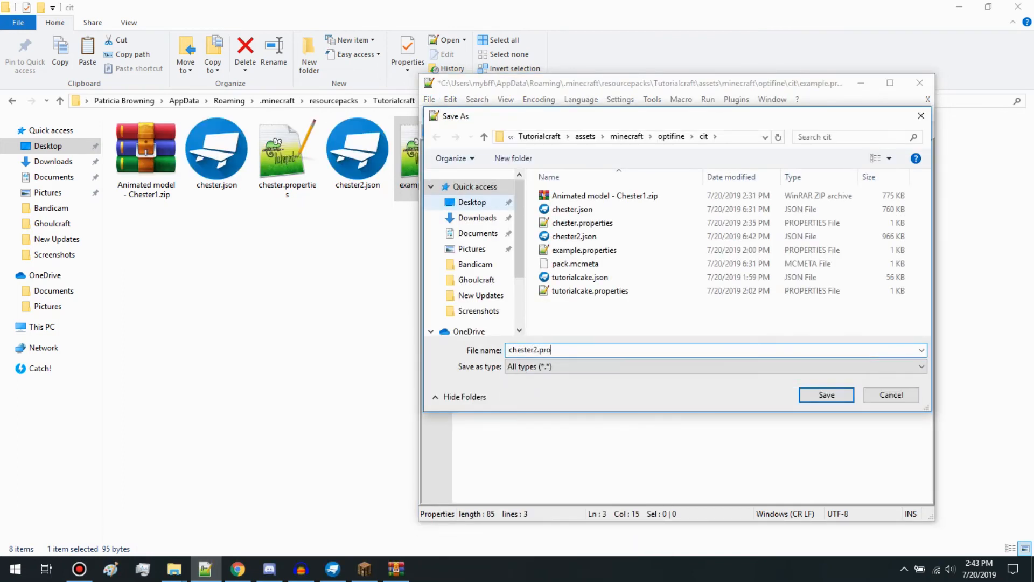
text(perties)
key(Return)
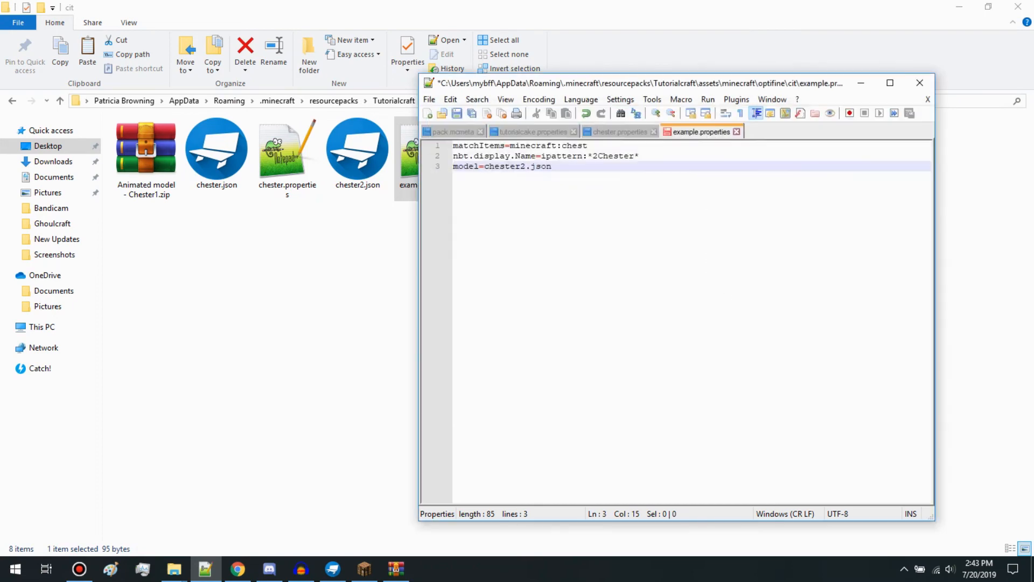
click(920, 83)
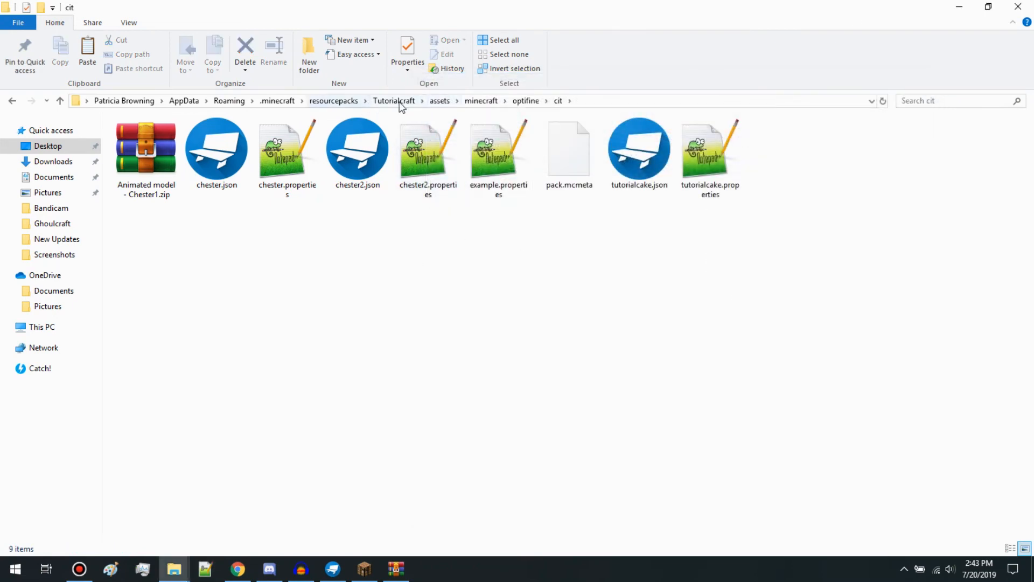
- Open the Tutorialcraft pack's textures/block folder, and open the textures/block folder inside the Animated model - Chester2.zip archive
click(481, 100)
double_click(131, 152)
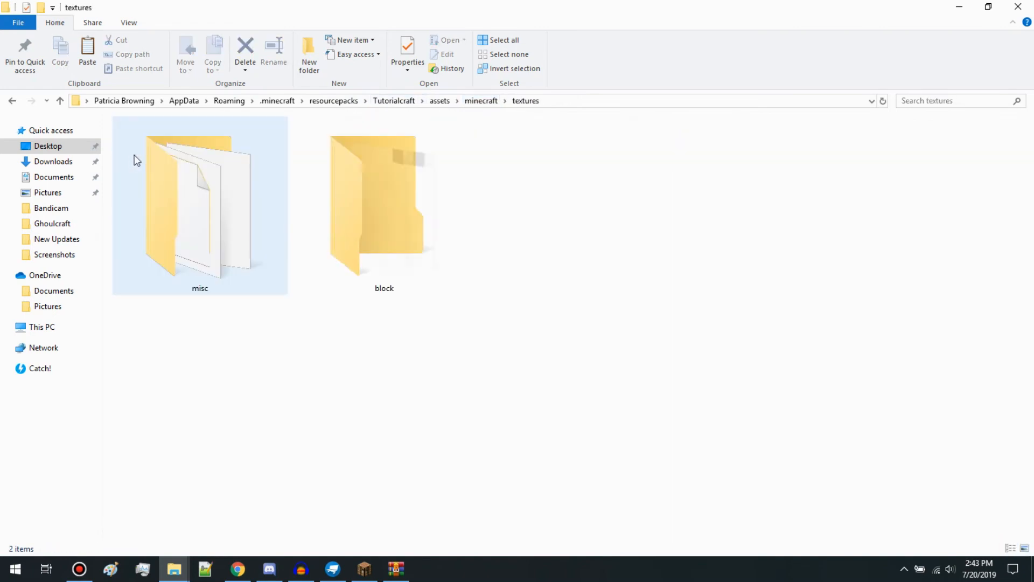
double_click(347, 229)
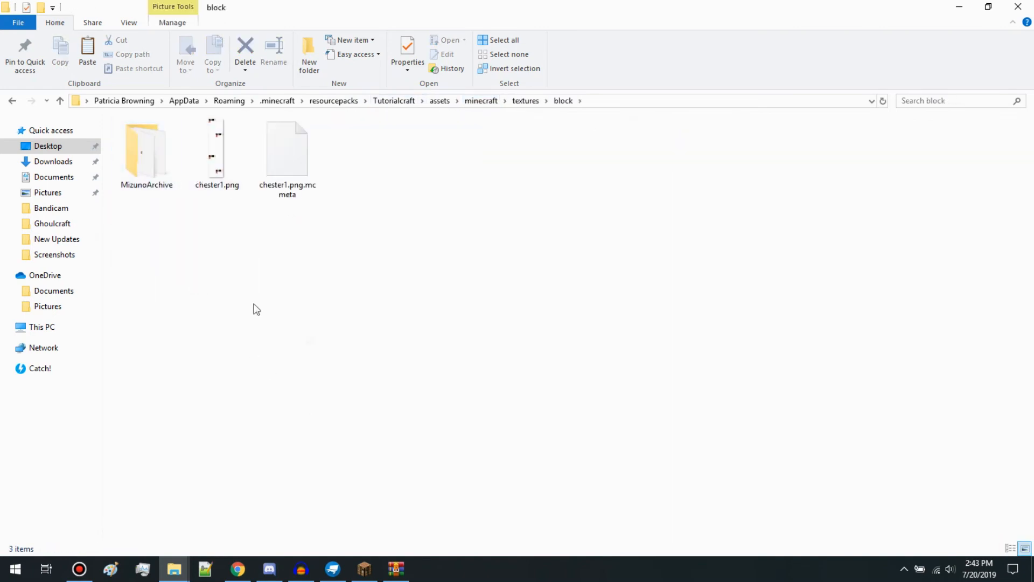
click(384, 570)
click(55, 197)
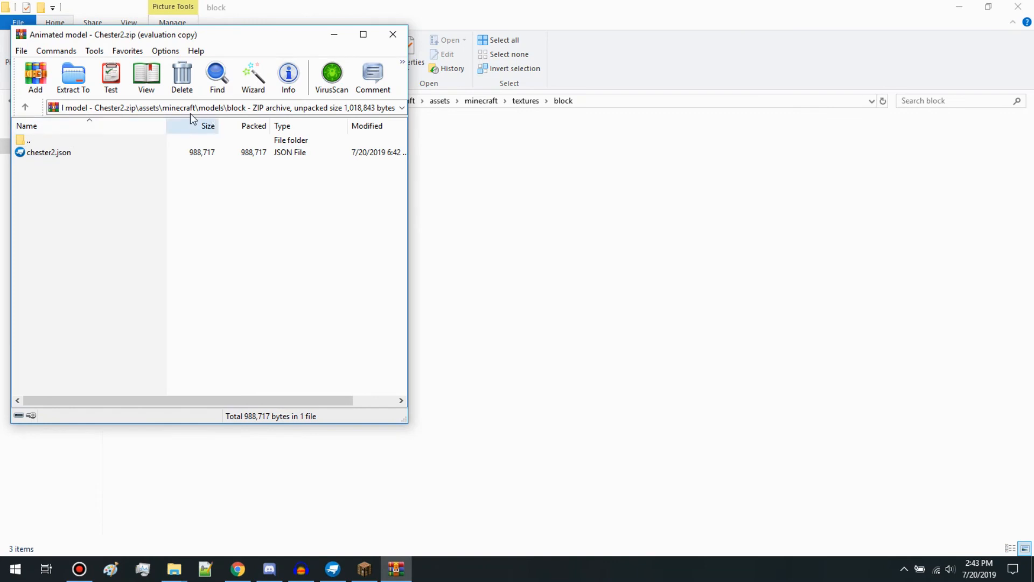
click(24, 107)
click(25, 107)
click(25, 107)
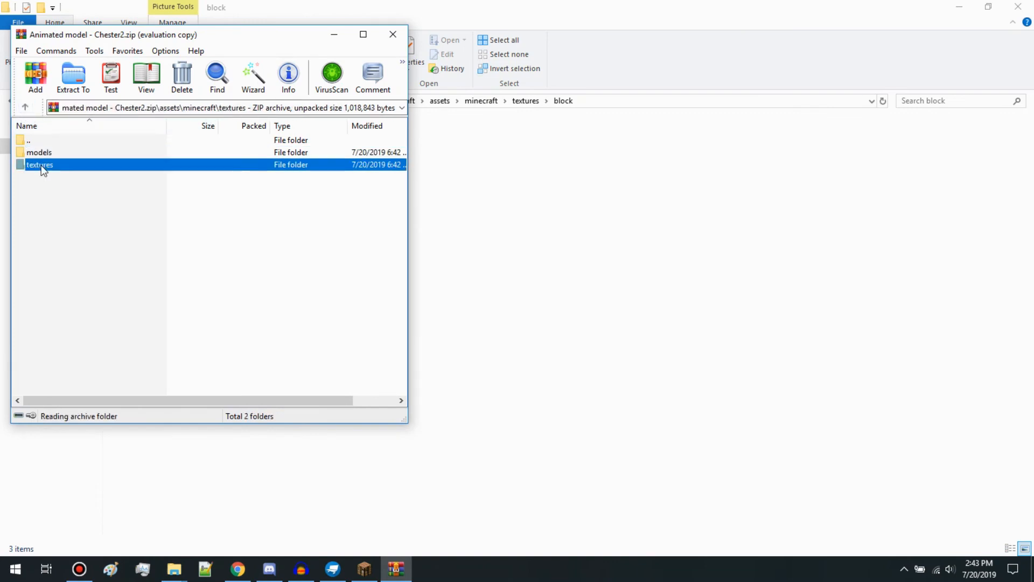
double_click(42, 152)
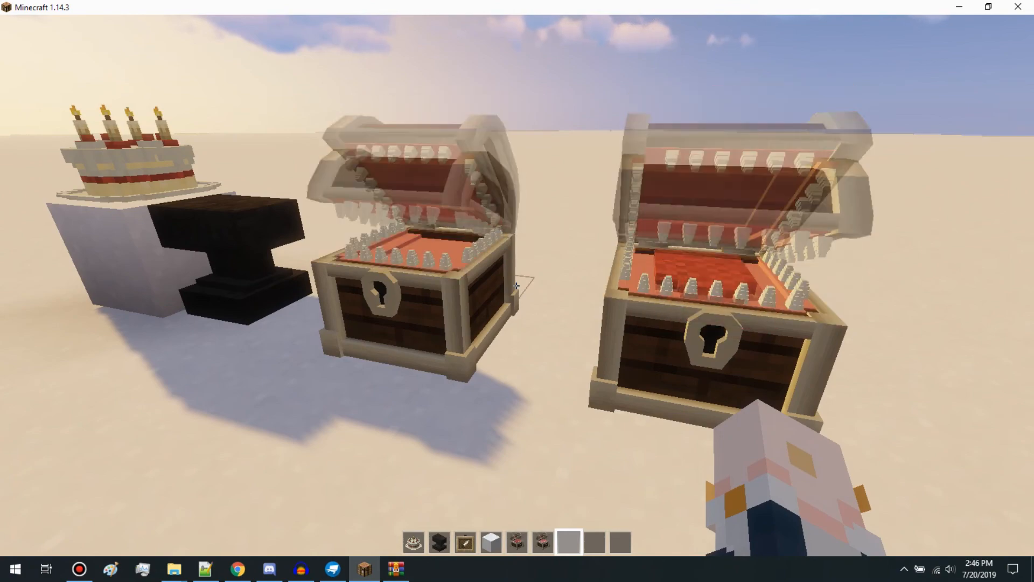
- In Minecraft, move around the two placed mimic chests to examine their lid and tongue animations
key(w)
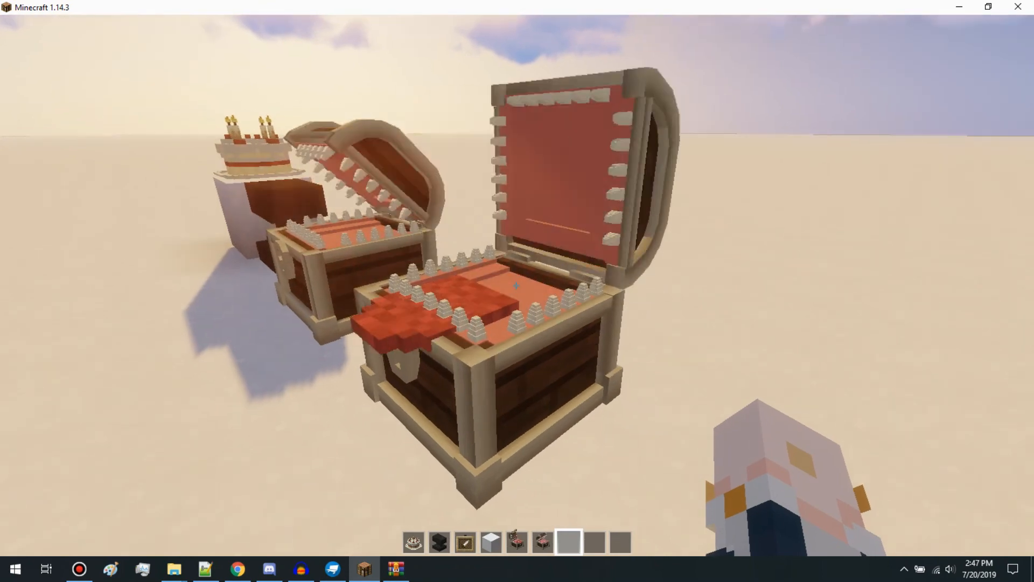
key(a)
key(d)
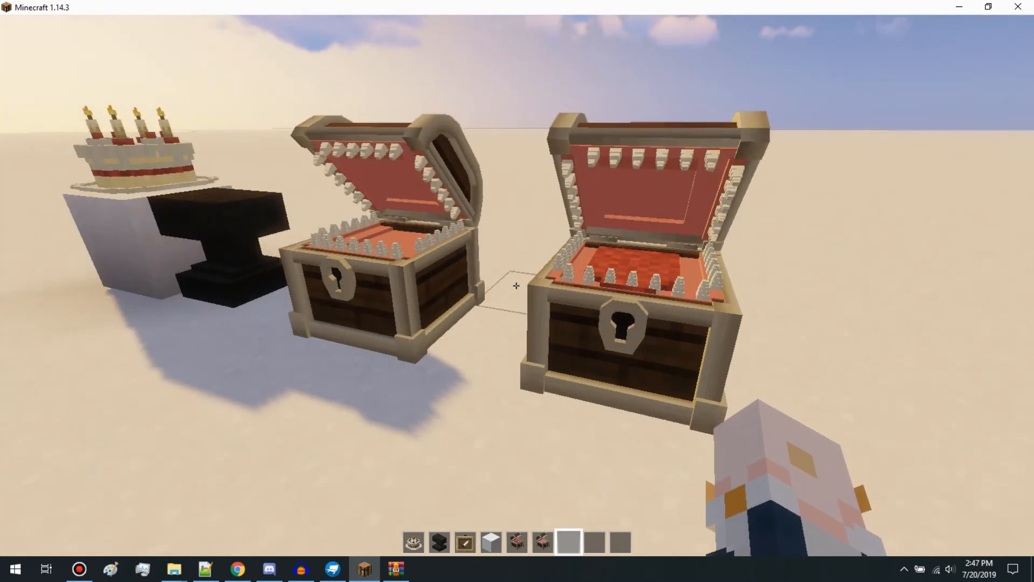